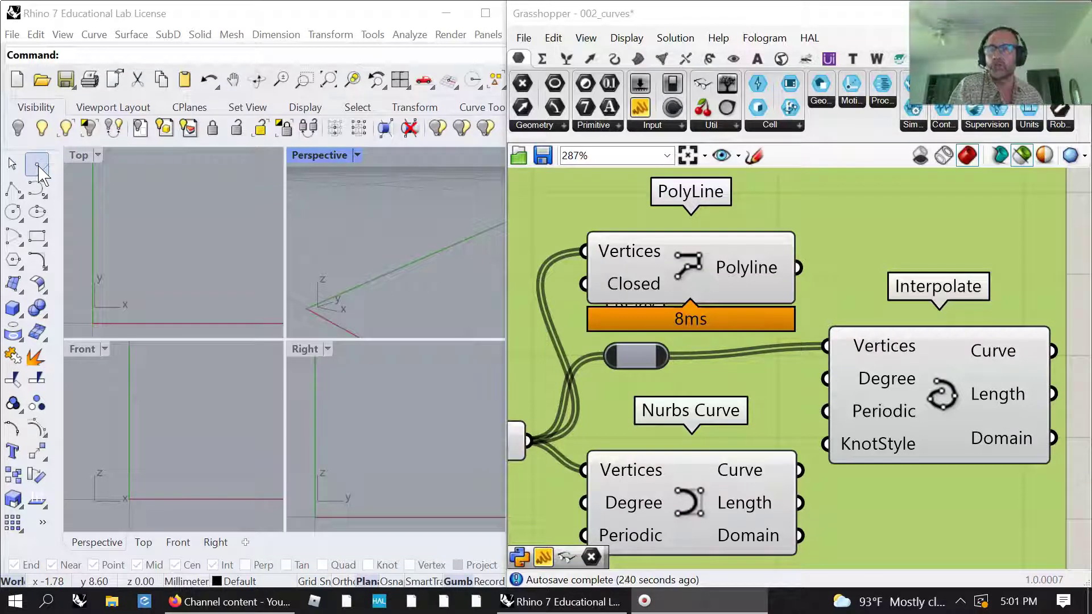
Draw an open six-point zigzag polyline in the Perspective view and delete it
{"action": "left_click", "coordinate": [13, 188]}
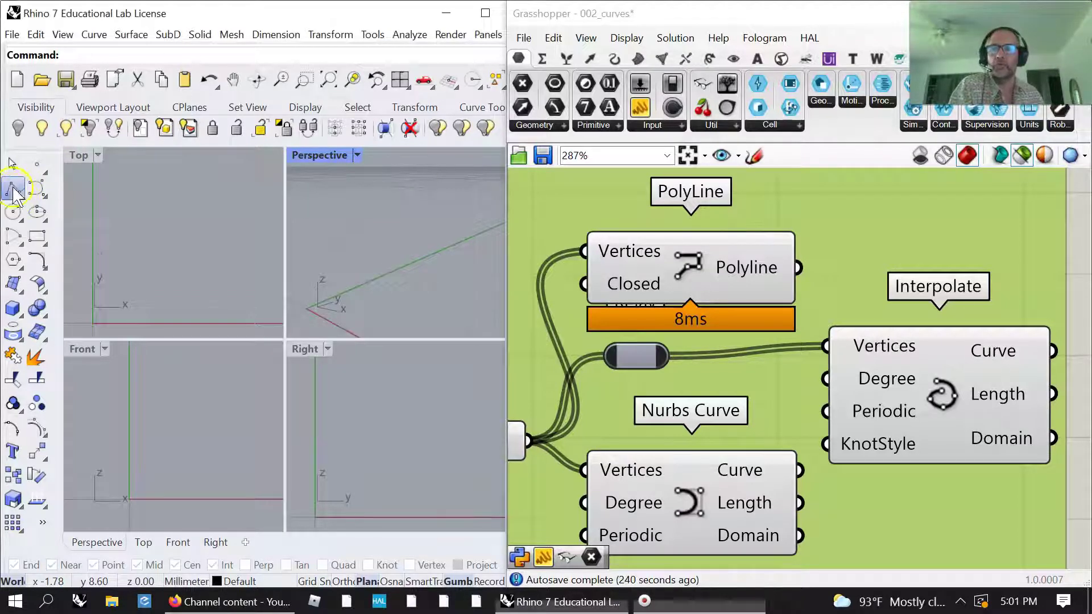
{"action": "left_click", "coordinate": [335, 263]}
{"action": "left_click", "coordinate": [378, 200]}
{"action": "left_click", "coordinate": [398, 267]}
{"action": "left_click", "coordinate": [426, 302]}
{"action": "left_click", "coordinate": [453, 241]}
{"action": "left_click", "coordinate": [422, 205]}
{"action": "key", "text": "Return"}
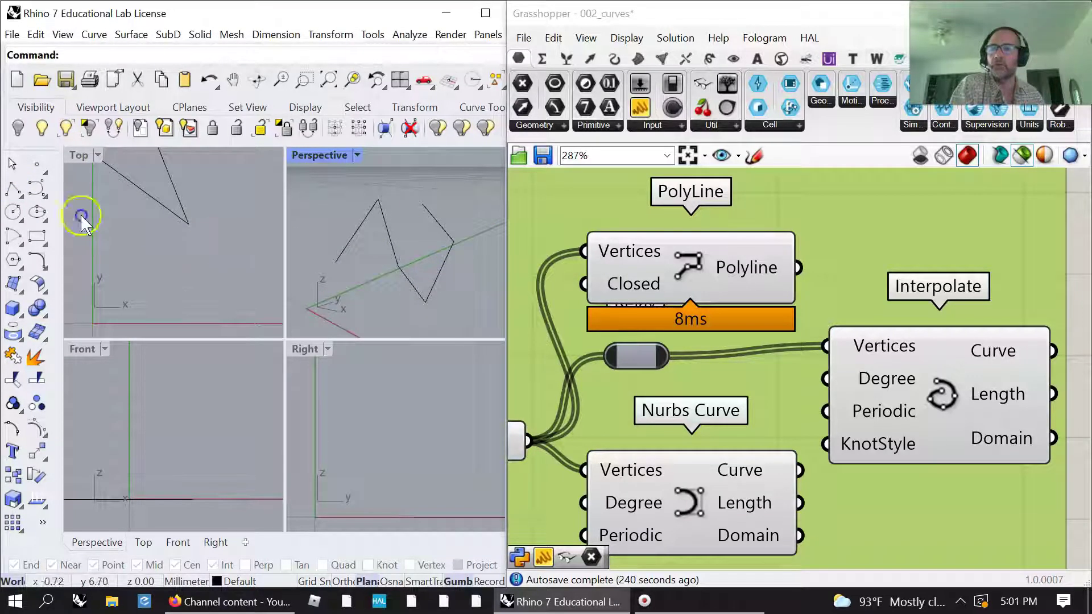
{"action": "left_click", "coordinate": [367, 215]}
{"action": "key", "text": "Delete"}
Draw an open degree-3 control point curve in the Perspective view and delete it
{"action": "left_click", "coordinate": [37, 188]}
{"action": "left_click", "coordinate": [343, 264]}
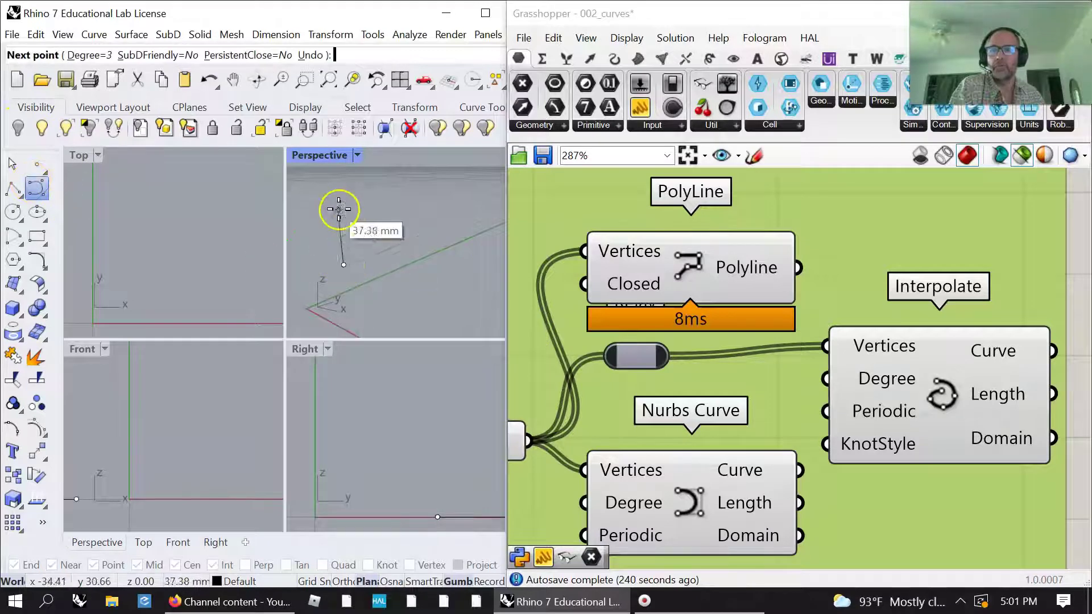
{"action": "left_click", "coordinate": [343, 208]}
{"action": "left_click", "coordinate": [388, 216]}
{"action": "left_click", "coordinate": [400, 279]}
{"action": "left_click", "coordinate": [465, 278]}
{"action": "left_click", "coordinate": [469, 238]}
{"action": "left_click", "coordinate": [431, 216]}
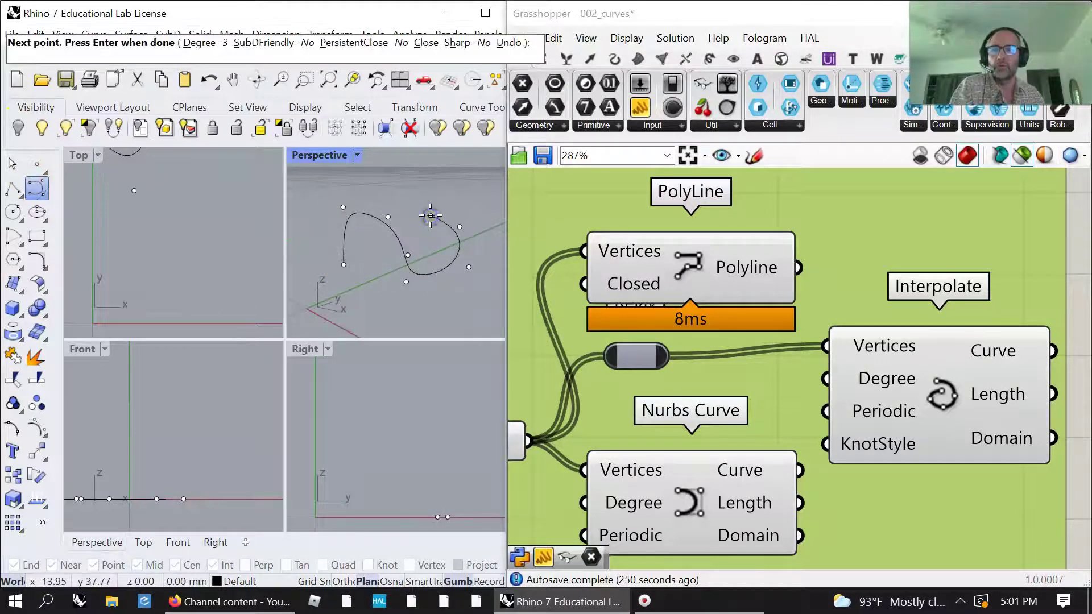
{"action": "right_click", "coordinate": [387, 275]}
{"action": "left_click", "coordinate": [341, 221]}
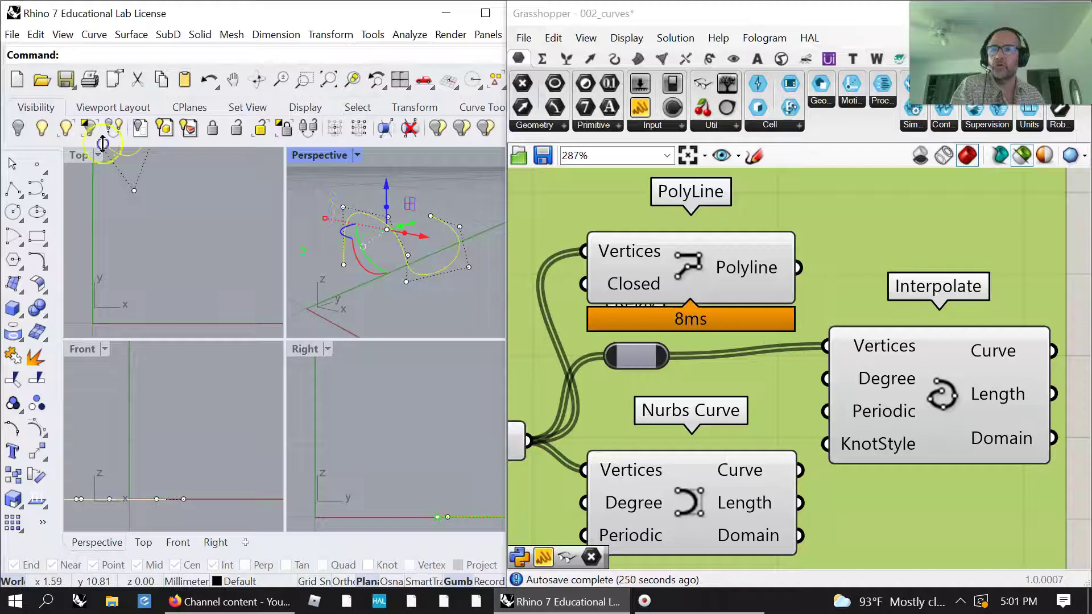
{"action": "key", "text": "Delete"}
Place six separate point objects in the Perspective view
{"action": "right_click", "coordinate": [40, 196]}
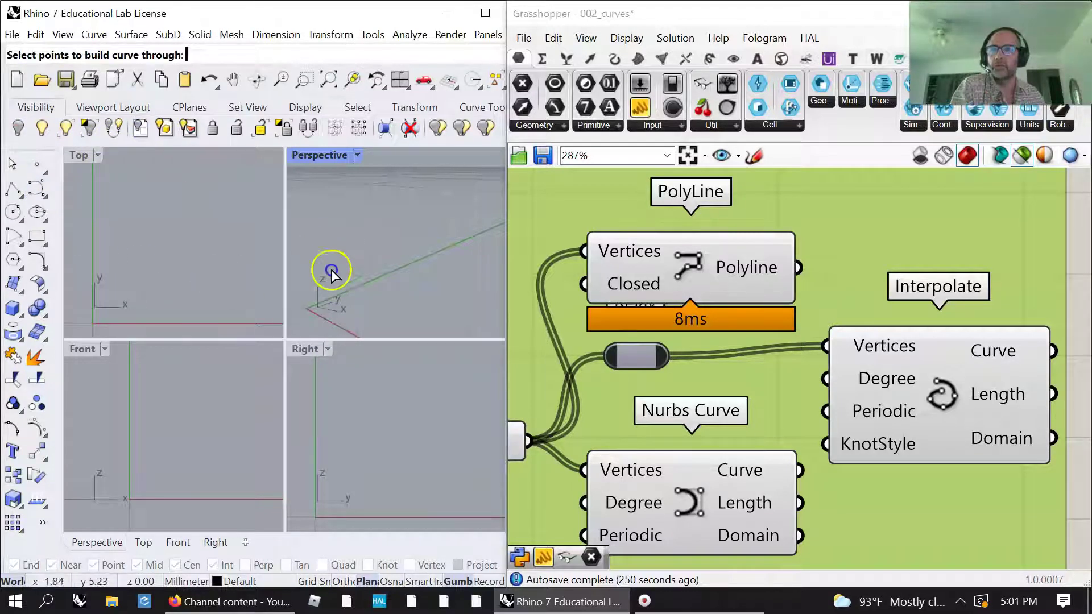
{"action": "left_click", "coordinate": [37, 161]}
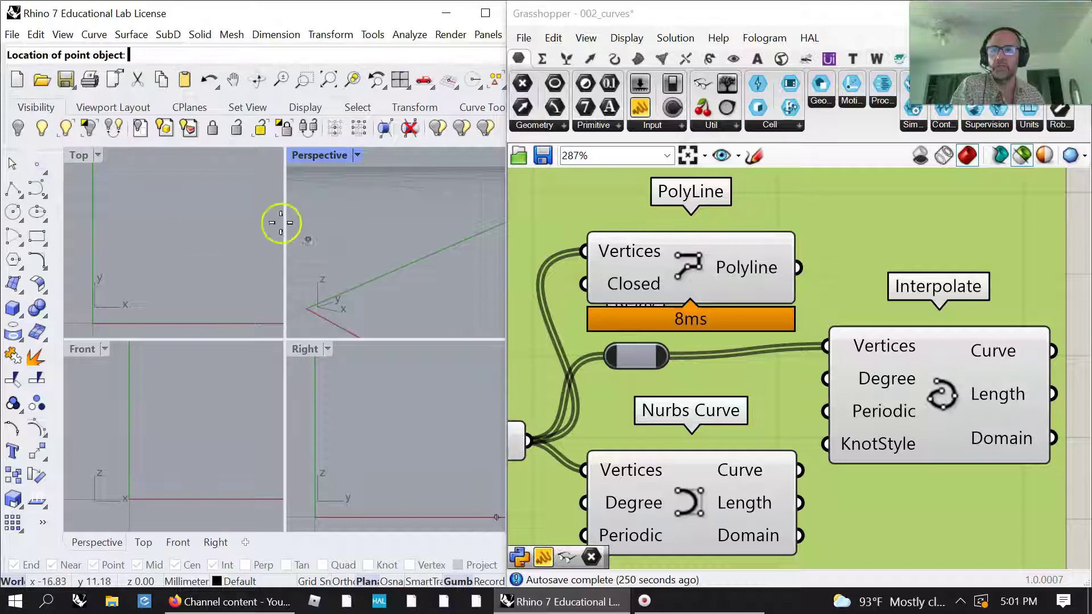
{"action": "left_click", "coordinate": [321, 248]}
{"action": "left_click", "coordinate": [348, 220]}
{"action": "left_click", "coordinate": [411, 250]}
{"action": "left_click", "coordinate": [430, 304]}
{"action": "left_click", "coordinate": [375, 296]}
{"action": "left_click", "coordinate": [375, 256]}
{"action": "key", "text": "Return"}
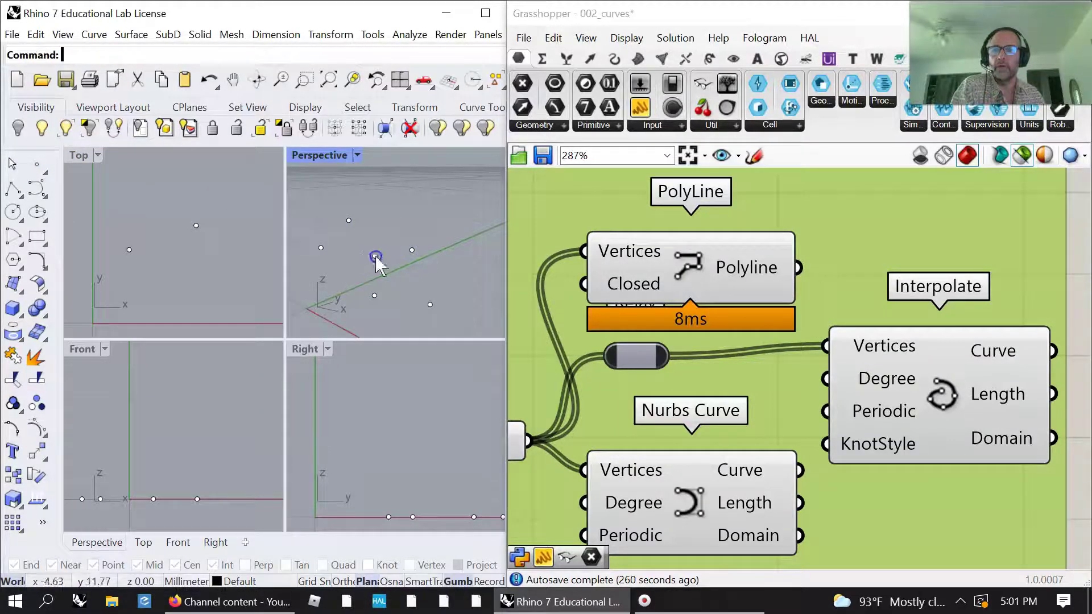
{"action": "left_click", "coordinate": [430, 304]}
{"action": "left_click", "coordinate": [52, 170]}
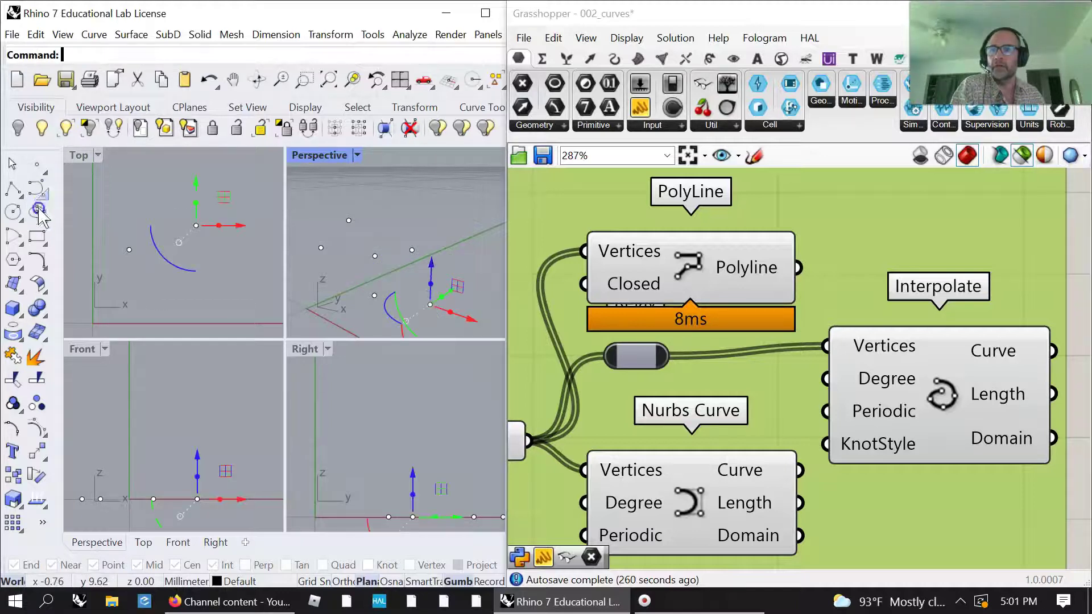
{"action": "left_click_drag", "start_coordinate": [449, 312], "coordinate": [325, 212]}
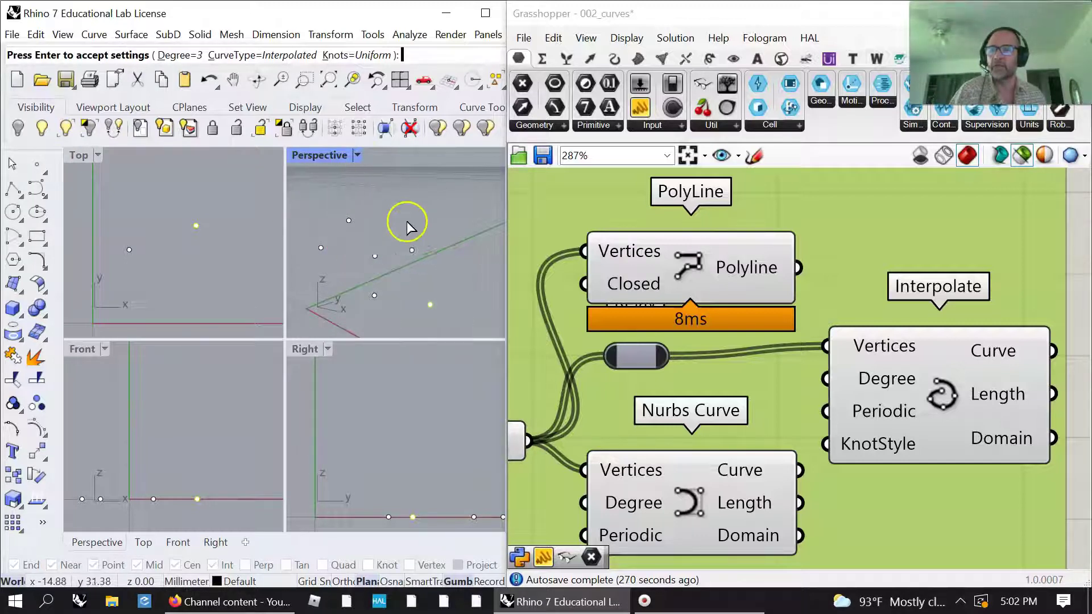
{"action": "key", "text": "Escape"}
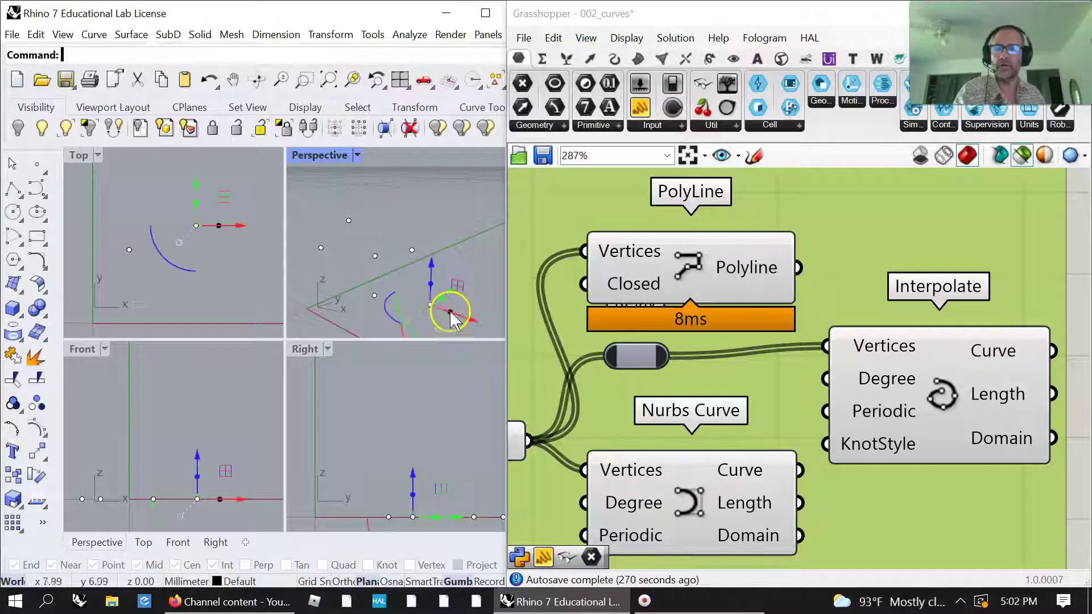
{"action": "left_click", "coordinate": [387, 288]}
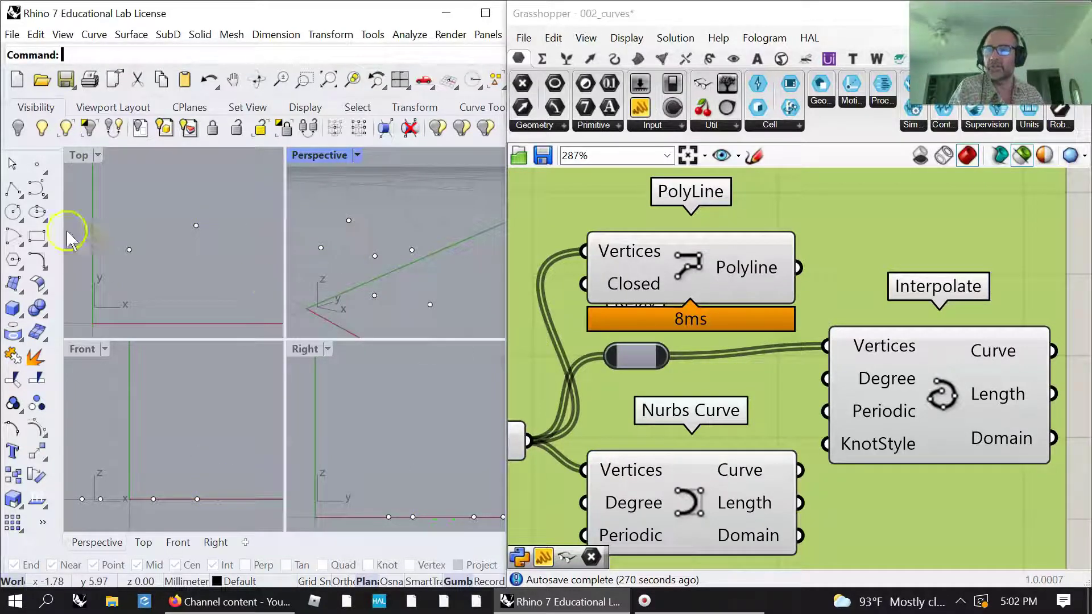
Preview a degree-3 interpolated curve with uniform knots through all six points, cancel it and delete the points
{"action": "left_click", "coordinate": [36, 188]}
{"action": "left_click_drag", "start_coordinate": [498, 319], "coordinate": [305, 190]}
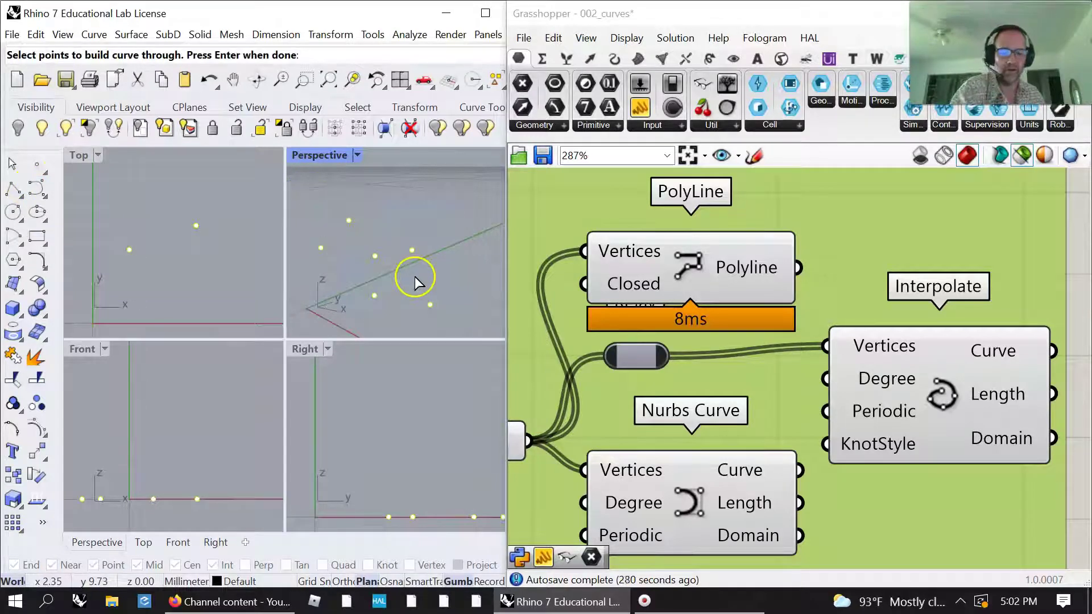
{"action": "key", "text": "Return"}
{"action": "mouse_move", "coordinate": [442, 286]}
{"action": "right_mouse_down"}
{"action": "mouse_move", "coordinate": [427, 317]}
{"action": "mouse_move", "coordinate": [431, 275]}
{"action": "mouse_move", "coordinate": [421, 285]}
{"action": "right_mouse_up"}
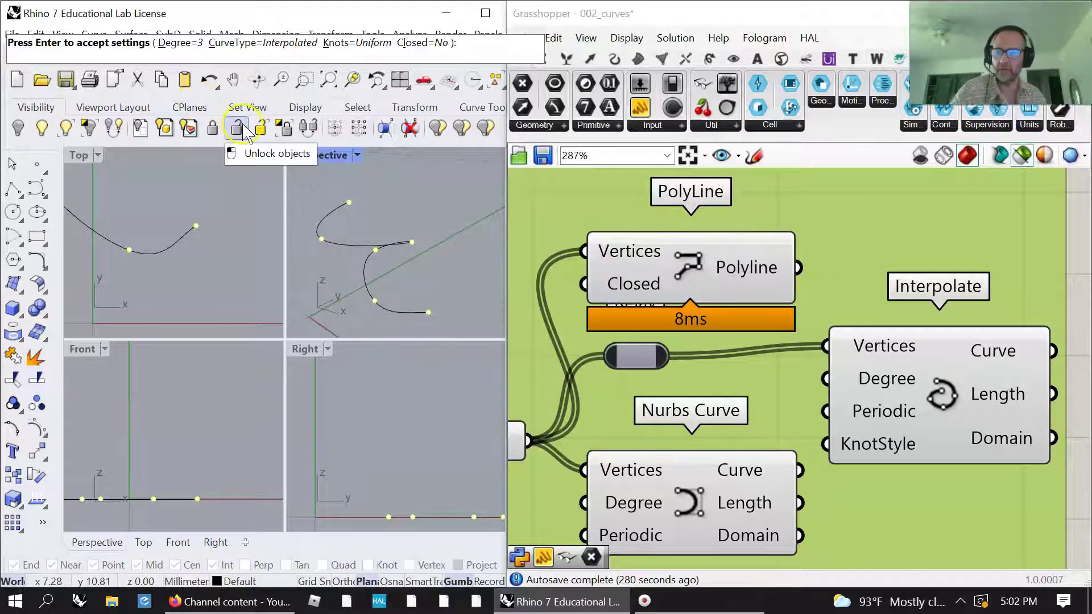
{"action": "key", "text": "Escape"}
{"action": "left_click_drag", "start_coordinate": [447, 328], "coordinate": [299, 175]}
{"action": "key", "text": "Delete"}
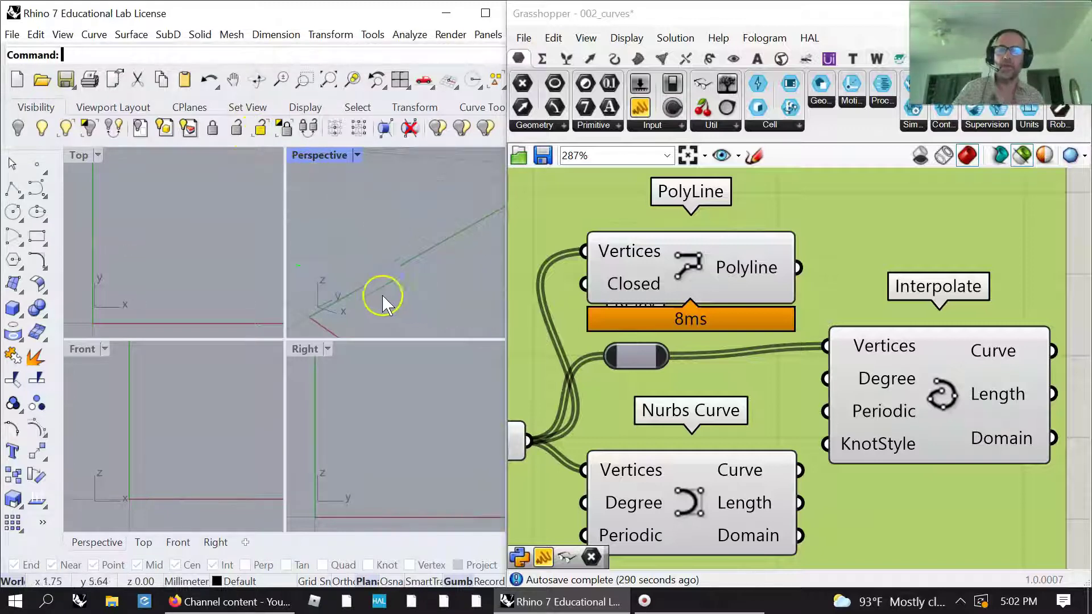
Maximize the Perspective view and compare the previews of the PolyLine, Interpolate and Nurbs Curve components
{"action": "double_click", "coordinate": [318, 155]}
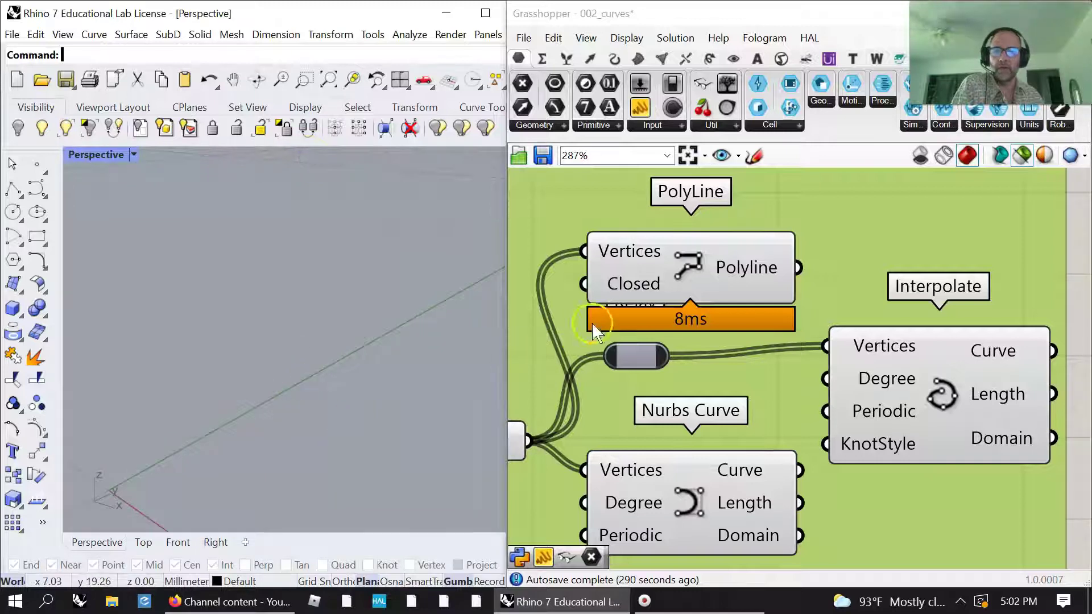
{"action": "left_click", "coordinate": [688, 273]}
{"action": "right_click_drag", "start_coordinate": [467, 421], "coordinate": [394, 446]}
{"action": "left_click", "coordinate": [944, 399]}
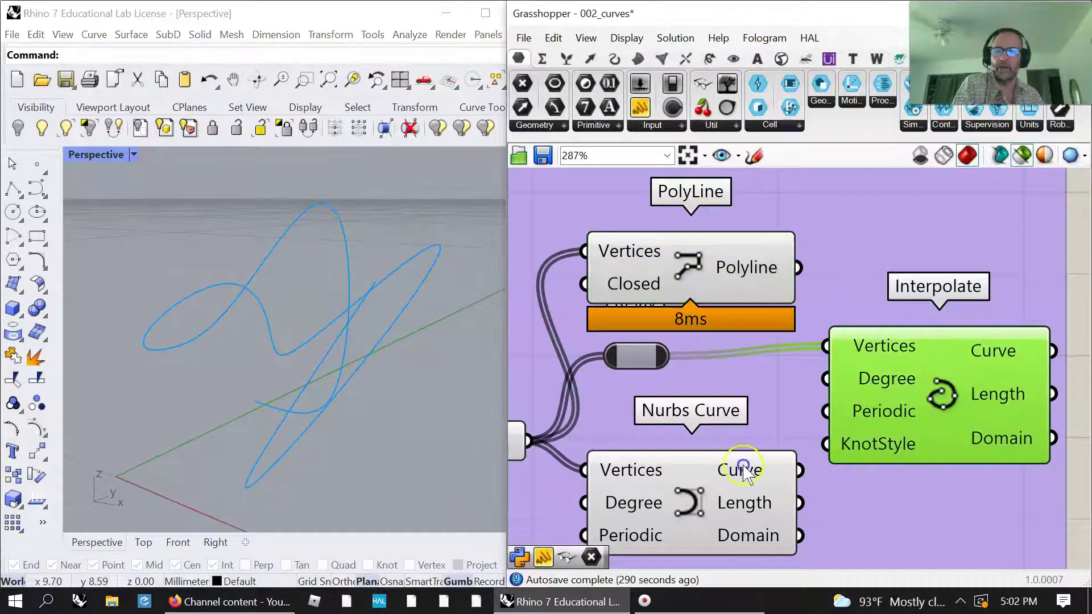
{"action": "left_click", "coordinate": [691, 505]}
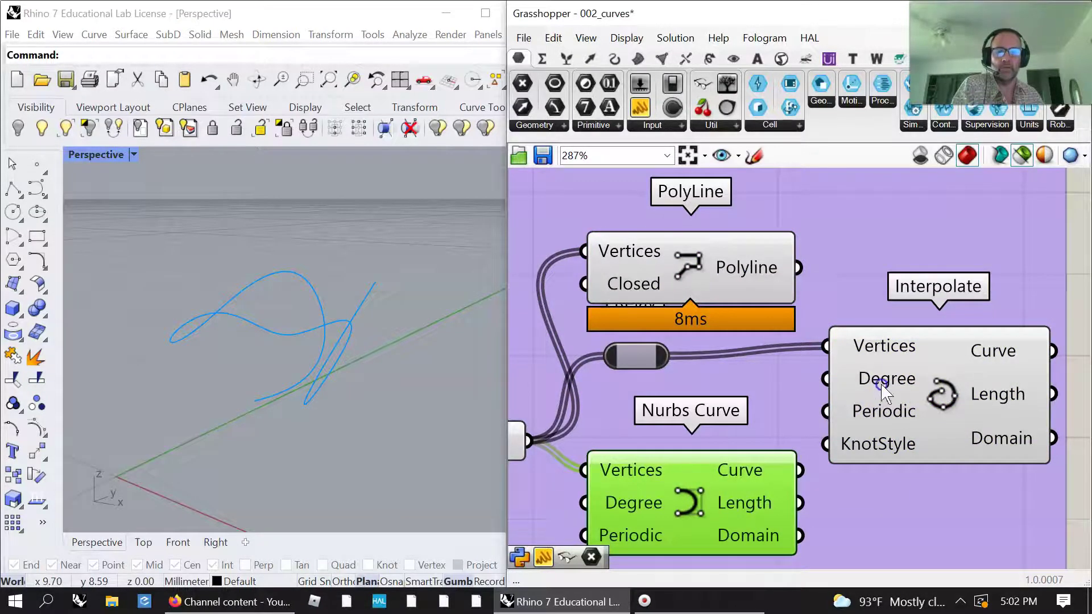
{"action": "mouse_move", "coordinate": [875, 378]}
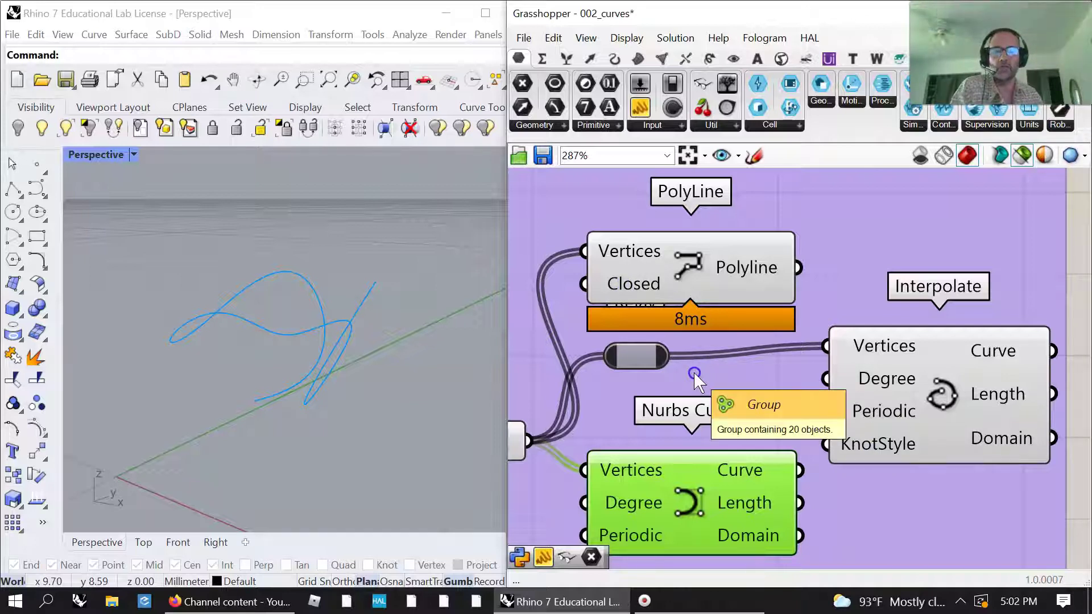
{"action": "left_click", "coordinate": [677, 267]}
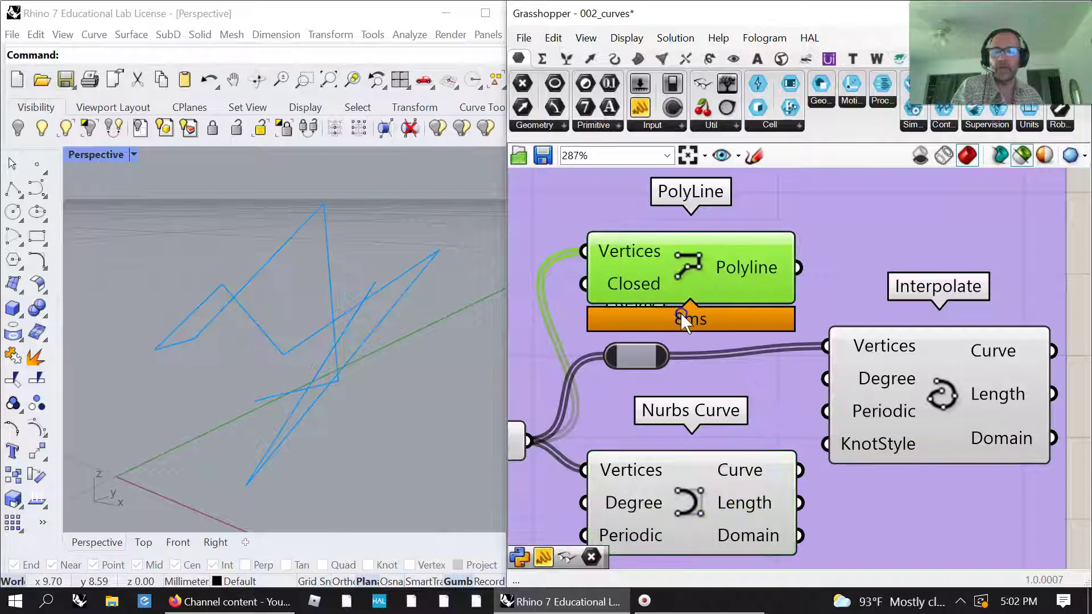
{"action": "left_click", "coordinate": [701, 384]}
Add a Construct Point component on the empty Grasshopper canvas below the existing Unit Z component
{"action": "scroll", "coordinate": [701, 389], "scroll_direction": "down", "scroll_amount": 4}
{"action": "scroll", "coordinate": [663, 403], "scroll_direction": "down", "scroll_amount": 3}
{"action": "mouse_move", "coordinate": [592, 425]}
{"action": "right_mouse_down"}
{"action": "mouse_move", "coordinate": [675, 412]}
{"action": "mouse_move", "coordinate": [902, 409]}
{"action": "right_mouse_up"}
{"action": "right_click_drag", "start_coordinate": [707, 441], "coordinate": [932, 418]}
{"action": "right_click_drag", "start_coordinate": [766, 419], "coordinate": [785, 366]}
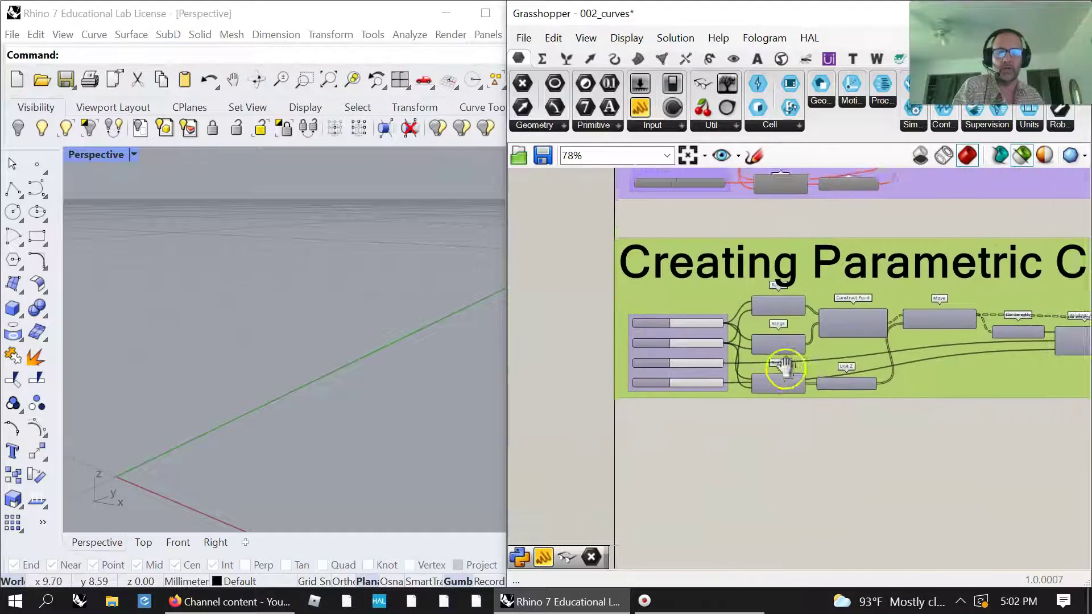
{"action": "scroll", "coordinate": [786, 365], "scroll_direction": "up", "scroll_amount": 4}
{"action": "right_click_drag", "start_coordinate": [754, 477], "coordinate": [847, 461]}
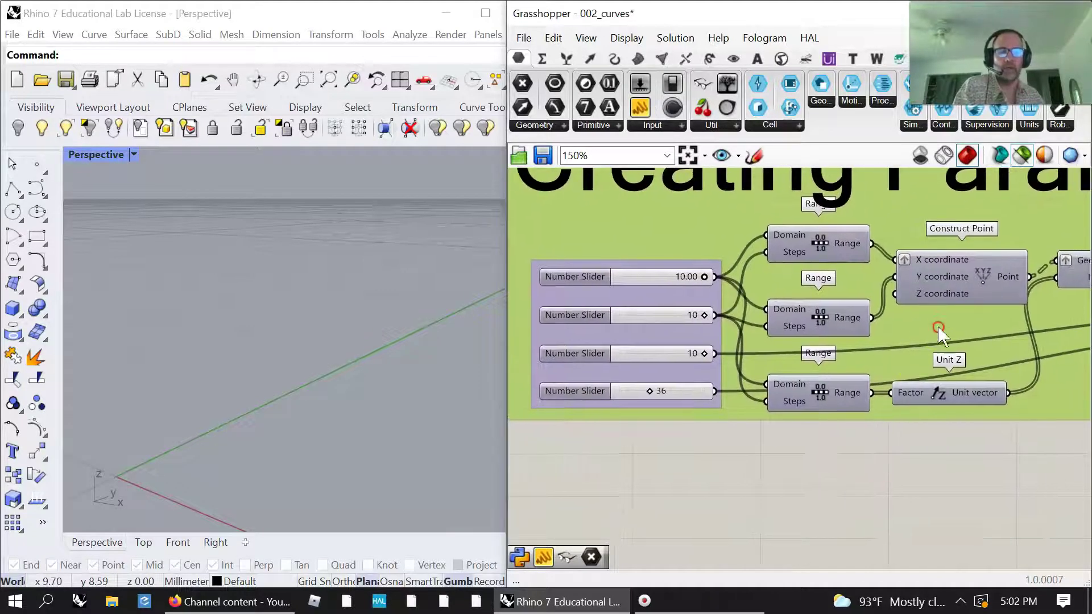
{"action": "left_click", "coordinate": [589, 59]}
{"action": "left_click_drag", "start_coordinate": [866, 86], "coordinate": [966, 482]}
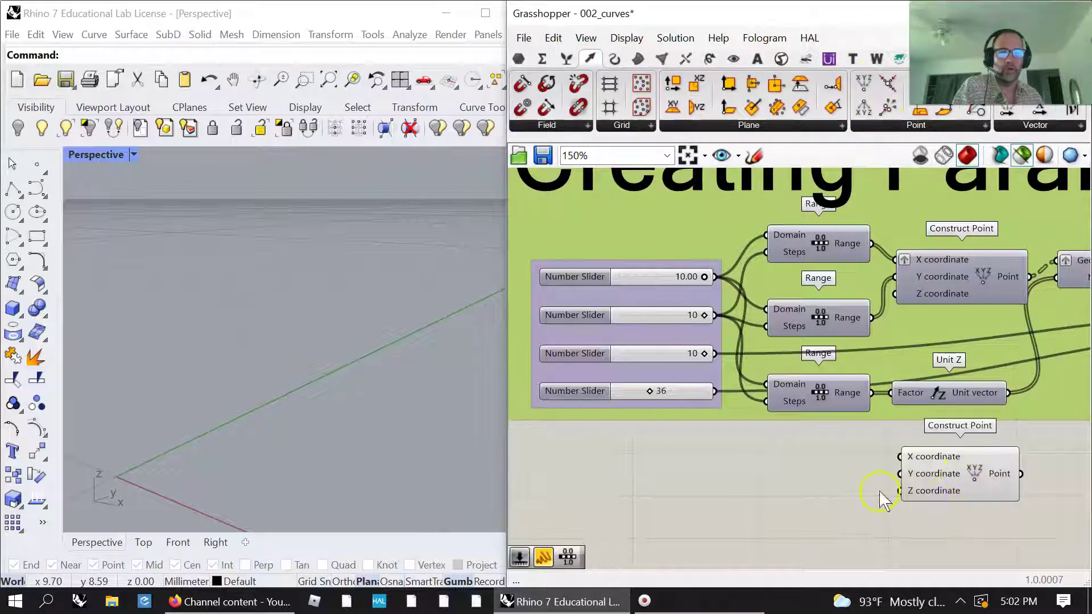
Add a decimal number slider with the value 2.00 to the canvas ahead of the new Construct Point component
{"action": "left_click", "coordinate": [799, 250]}
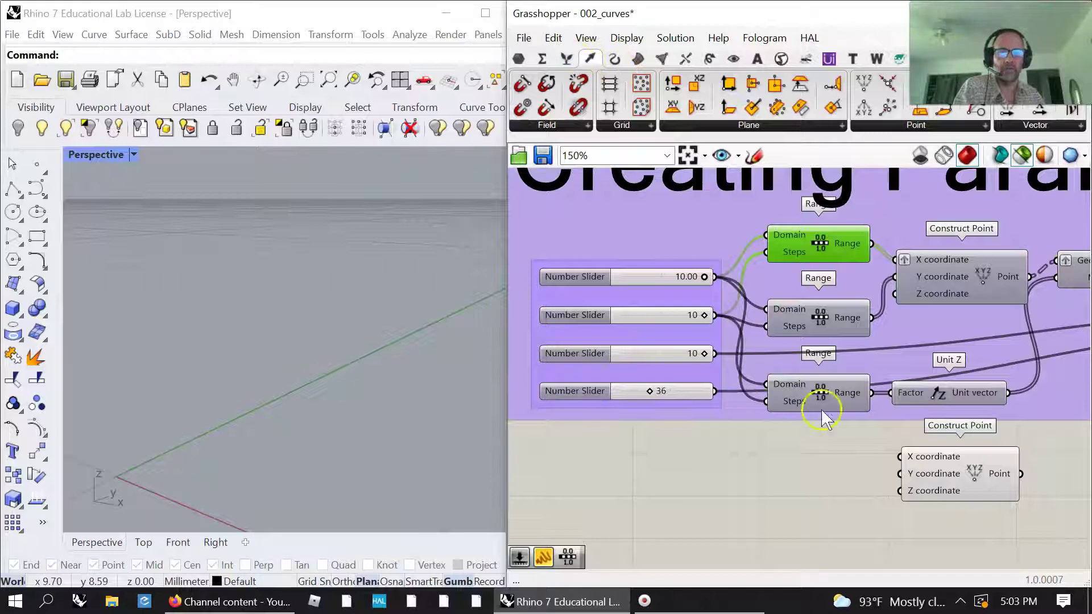
{"action": "left_click", "coordinate": [946, 473]}
{"action": "left_click", "coordinate": [627, 282]}
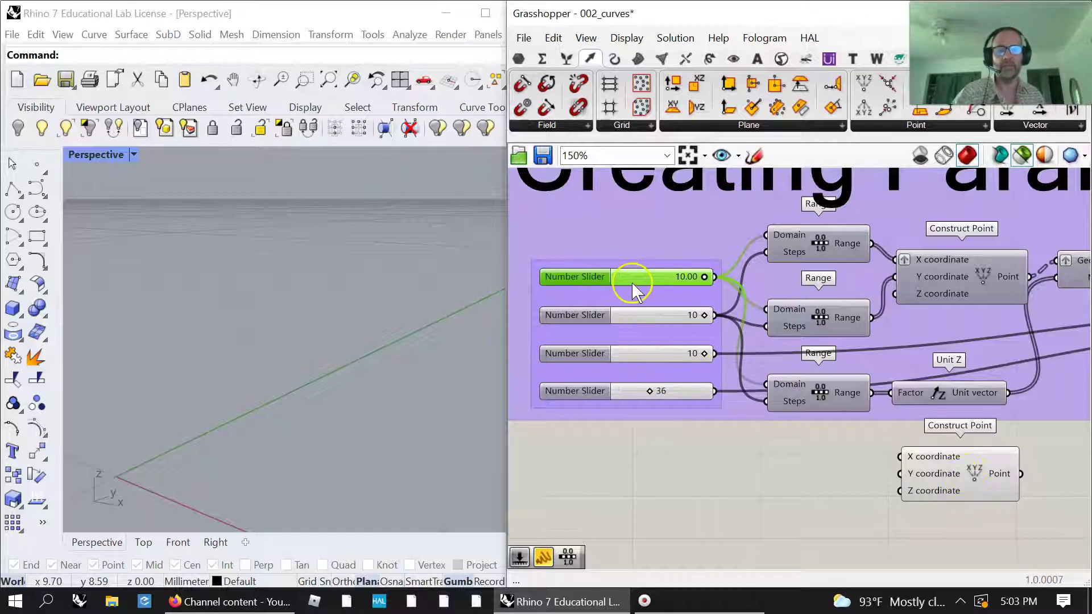
{"action": "left_click", "coordinate": [618, 473]}
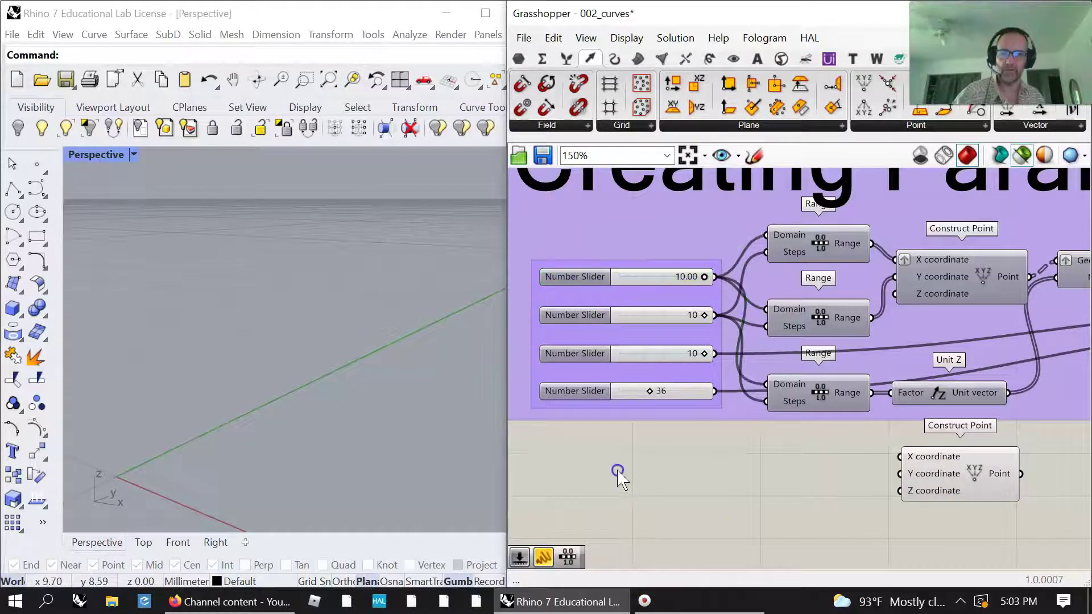
{"action": "double_click", "coordinate": [619, 472]}
{"action": "type", "text": "20"}
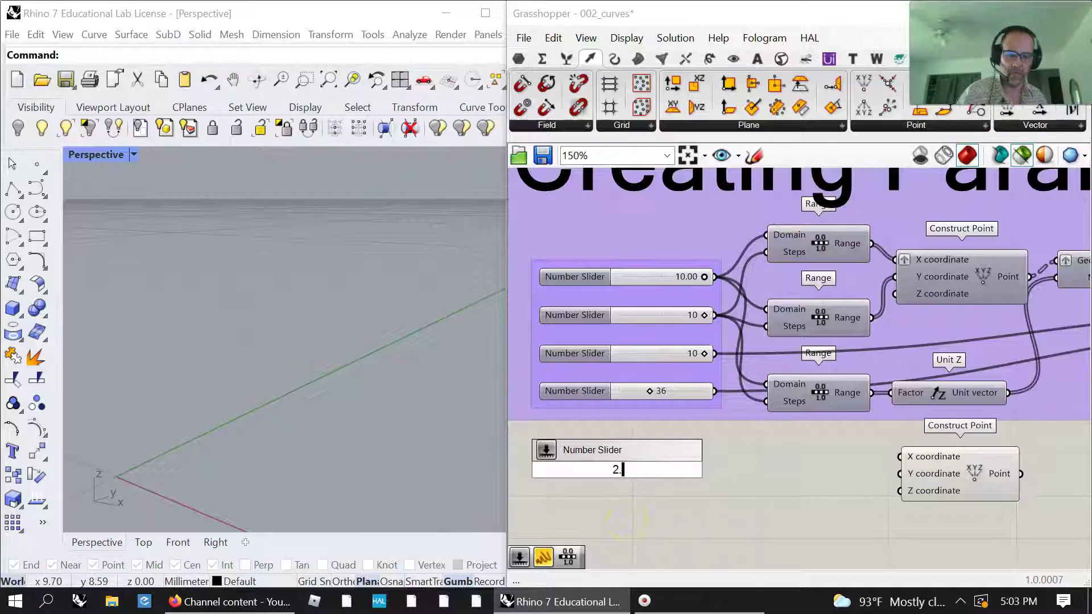
{"action": "key", "text": "Return"}
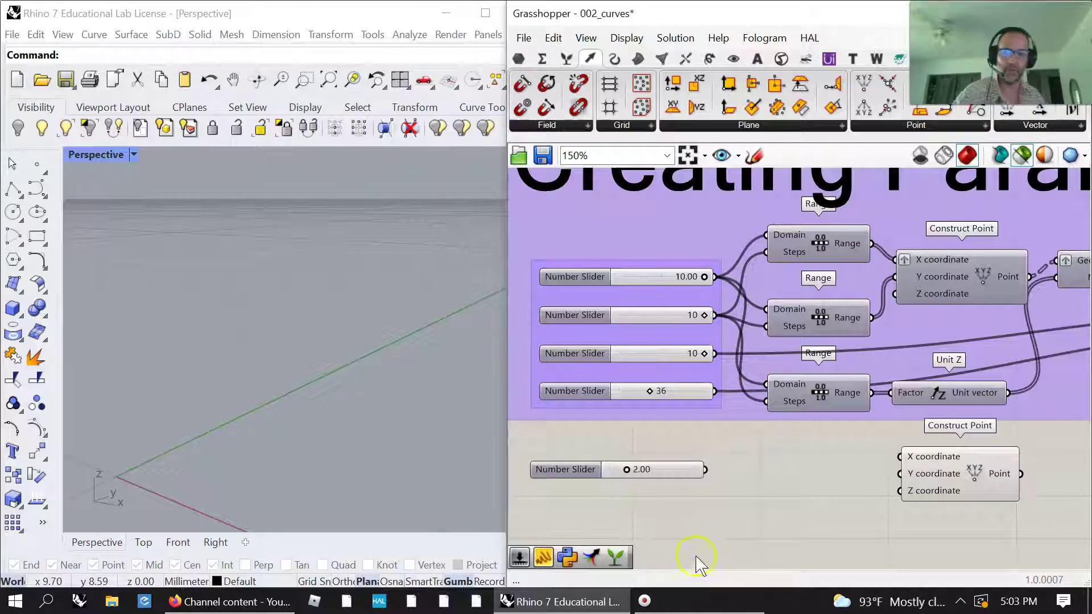
Set the new slider to 10.00 and connect it to the X, Y and Z coordinate inputs of the new Construct Point
{"action": "left_click_drag", "start_coordinate": [630, 471], "coordinate": [903, 458]}
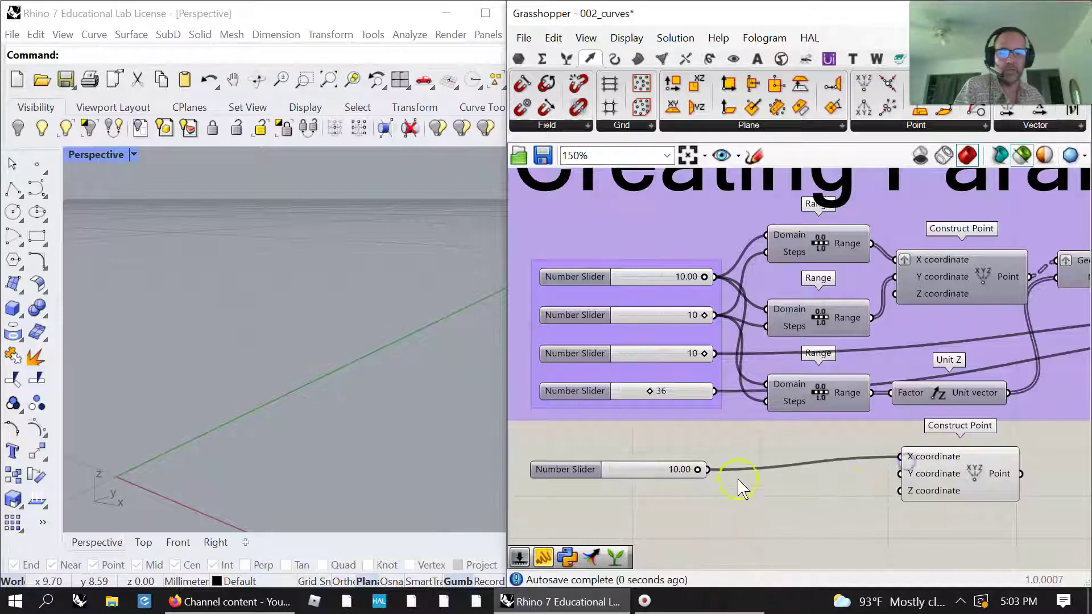
{"action": "left_click_drag", "start_coordinate": [714, 474], "coordinate": [901, 475]}
{"action": "left_click_drag", "start_coordinate": [708, 473], "coordinate": [900, 490]}
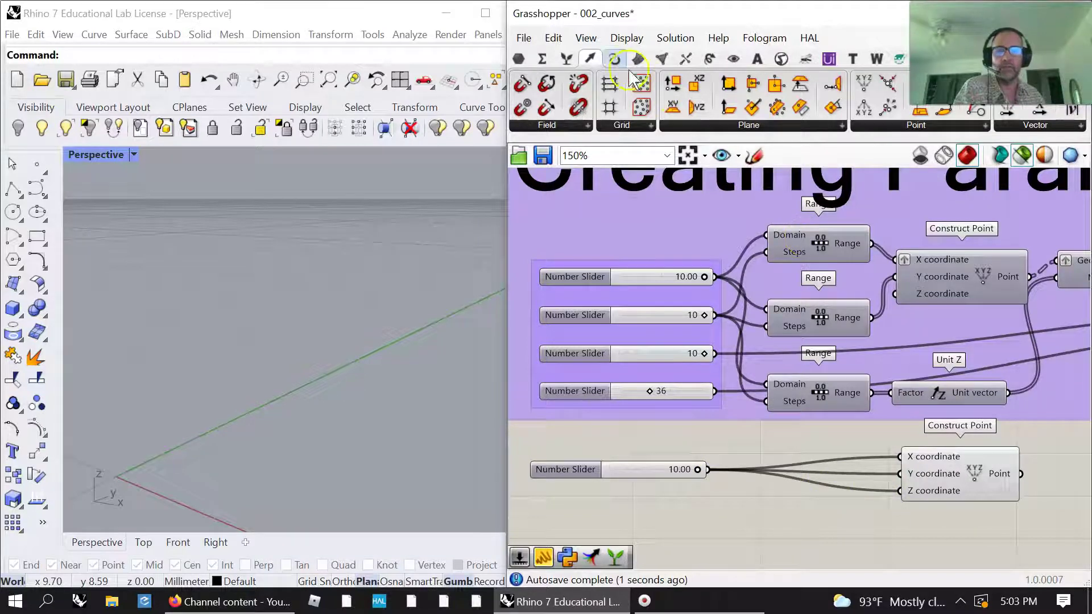
Add a Range component between the new slider and Construct Point, and connect the 10.00 slider to its Domain
{"action": "left_click", "coordinate": [566, 58]}
{"action": "left_click", "coordinate": [701, 125]}
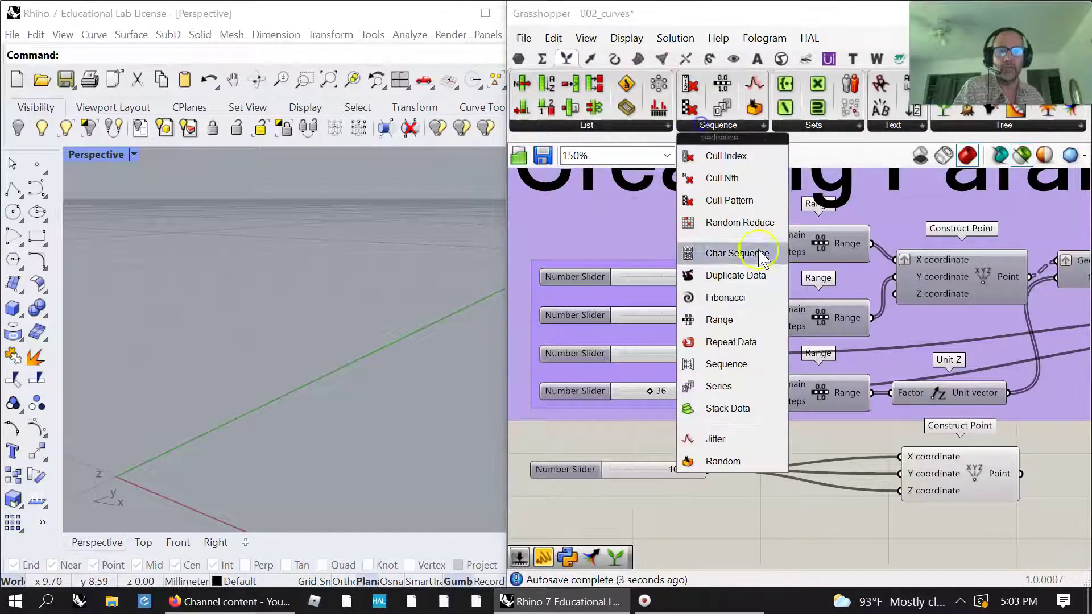
{"action": "left_click_drag", "start_coordinate": [719, 320], "coordinate": [808, 483]}
{"action": "left_click_drag", "start_coordinate": [706, 466], "coordinate": [750, 469]}
Drive the new Range's Steps with a new integer slider set to 10 and feed the Range output into the X coordinate
{"action": "double_click", "coordinate": [623, 519]}
{"action": "type", "text": "2"}
{"action": "key", "text": "Return"}
{"action": "left_click_drag", "start_coordinate": [637, 527], "coordinate": [749, 483]}
{"action": "left_click_drag", "start_coordinate": [825, 474], "coordinate": [900, 456]}
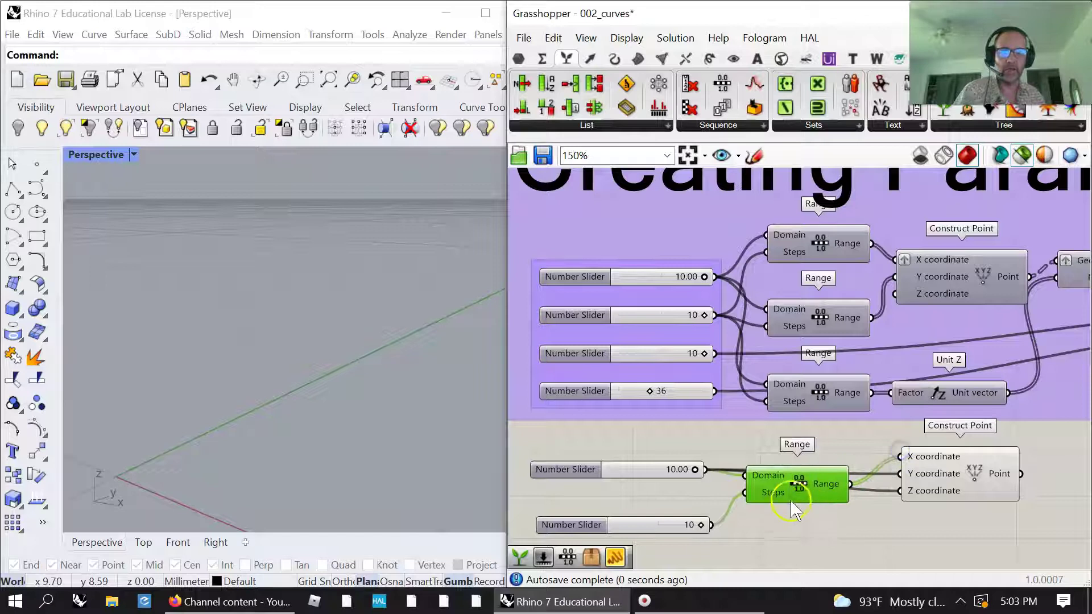
Duplicate the new Range component twice with its slider connections, and connect the first copy to the Y coordinate of the new Construct Point
{"action": "left_click_drag", "start_coordinate": [796, 482], "coordinate": [801, 541], "text": "alt"}
{"action": "right_click_drag", "start_coordinate": [801, 541], "coordinate": [753, 428]}
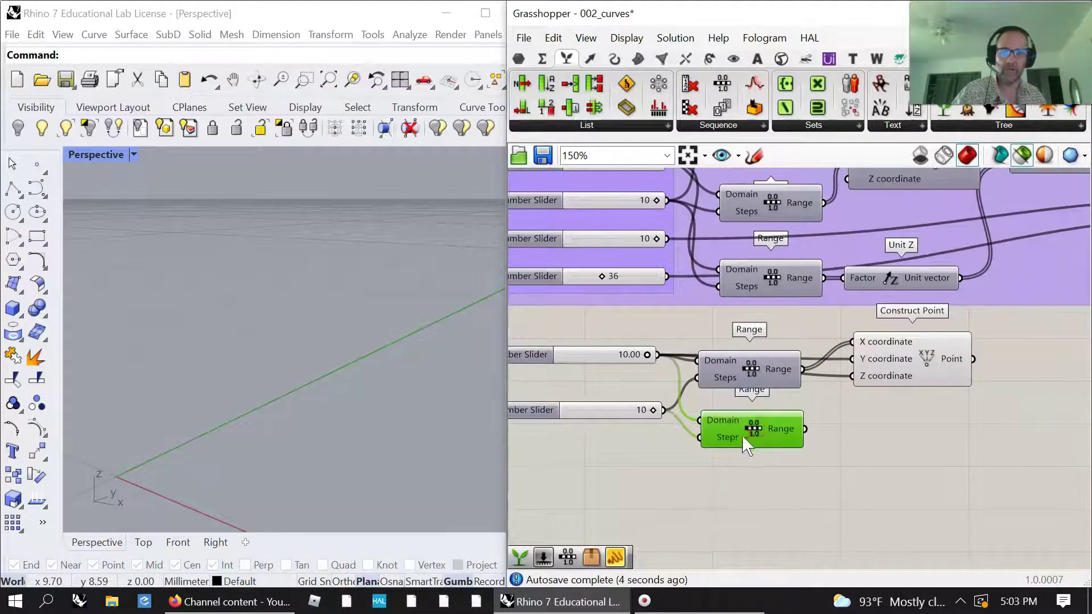
{"action": "left_click_drag", "start_coordinate": [731, 449], "coordinate": [730, 500], "text": "alt"}
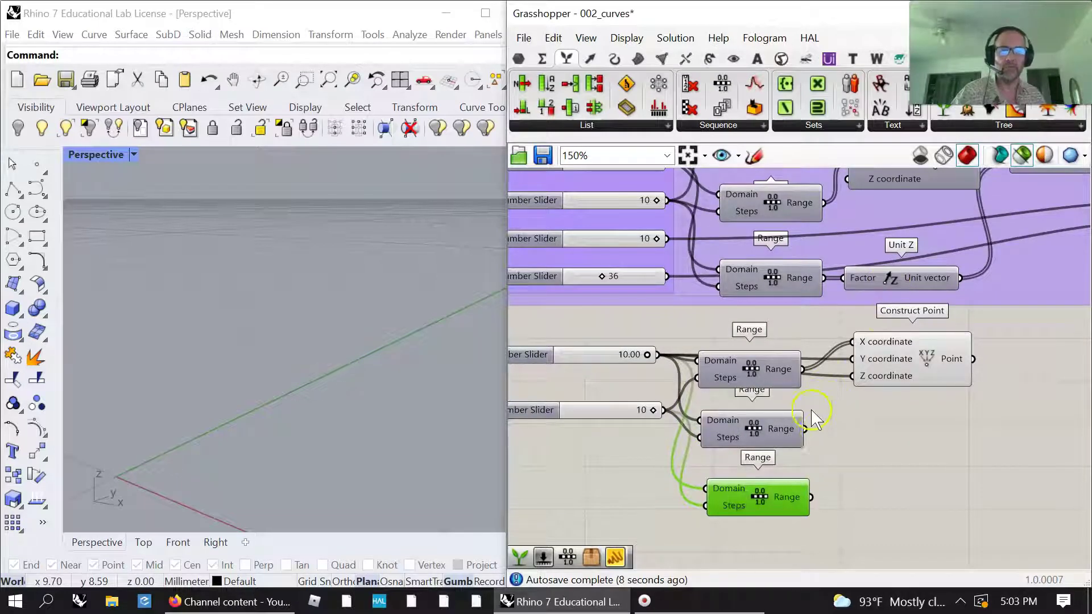
{"action": "right_click_drag", "start_coordinate": [890, 253], "coordinate": [872, 311]}
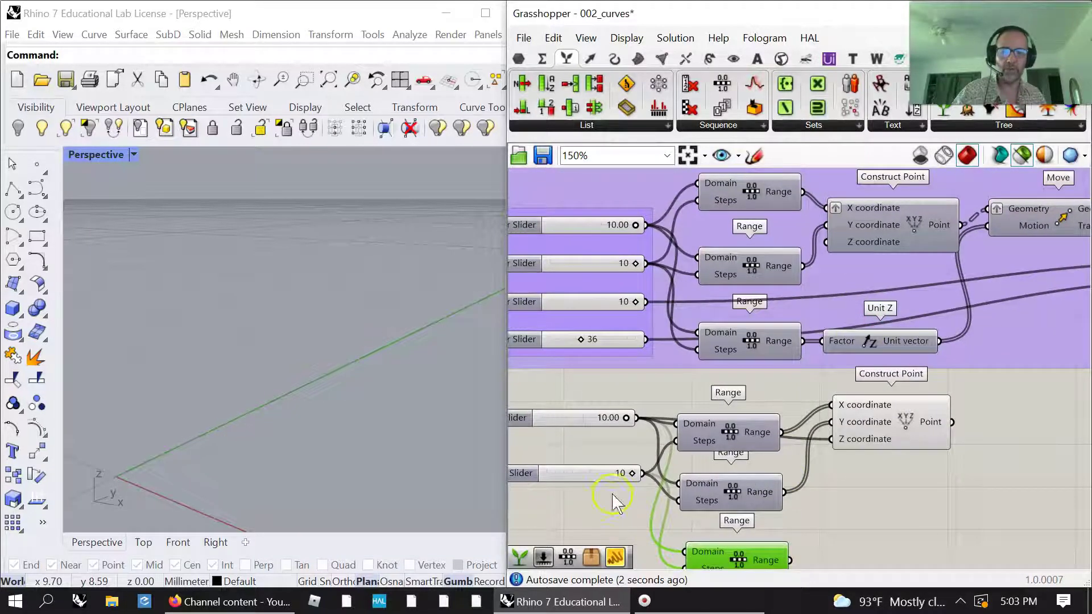
Disconnect the Z coordinate of the new Construct Point and graft its X coordinate input
{"action": "left_click_drag", "start_coordinate": [640, 426], "coordinate": [805, 451]}
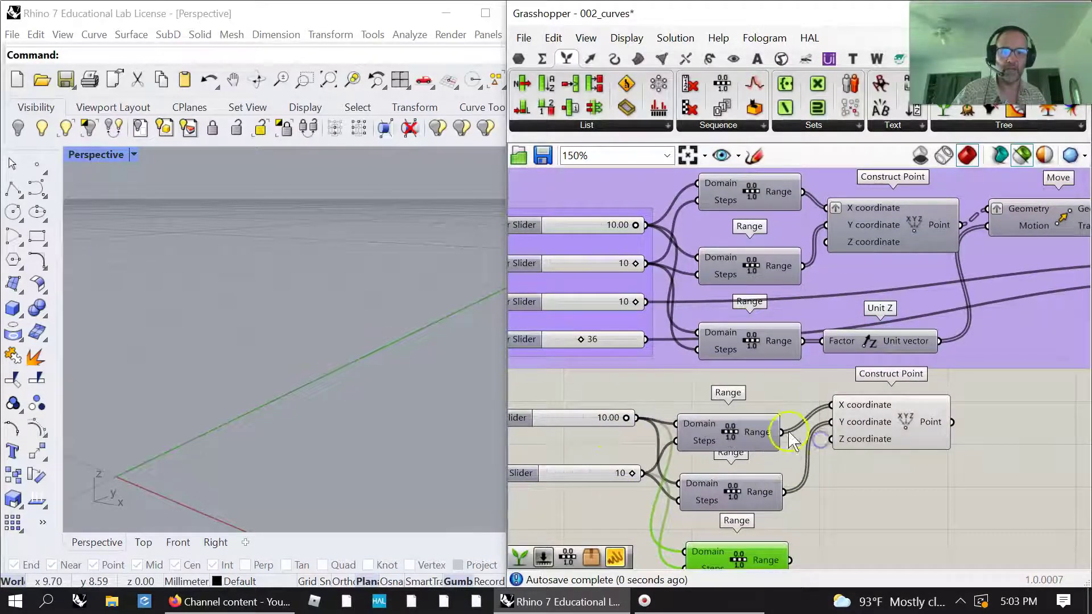
{"action": "left_click", "coordinate": [877, 424]}
{"action": "right_click", "coordinate": [868, 414]}
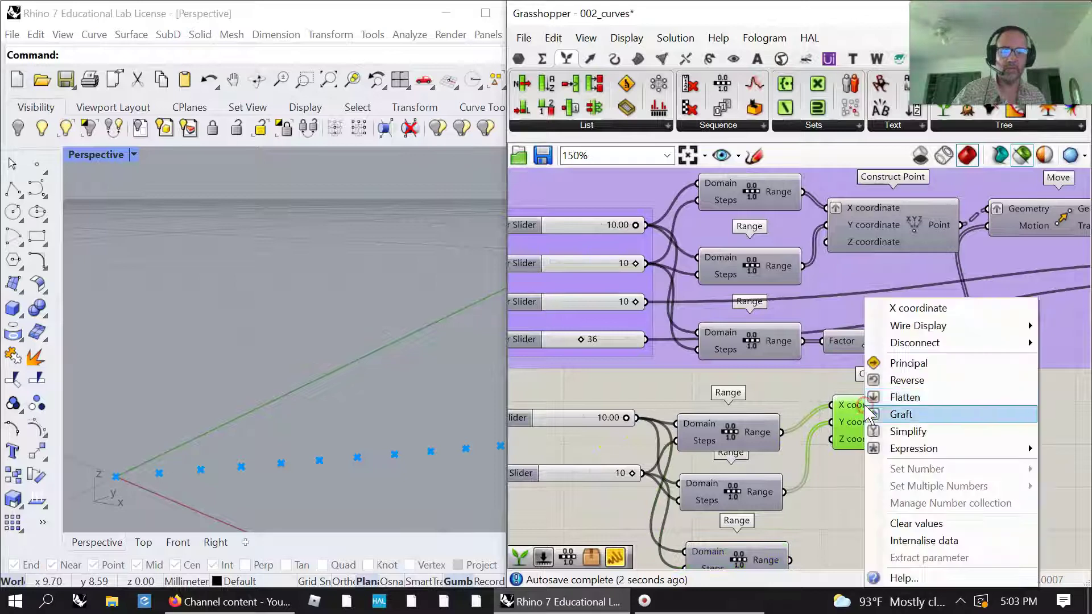
{"action": "left_click", "coordinate": [887, 415]}
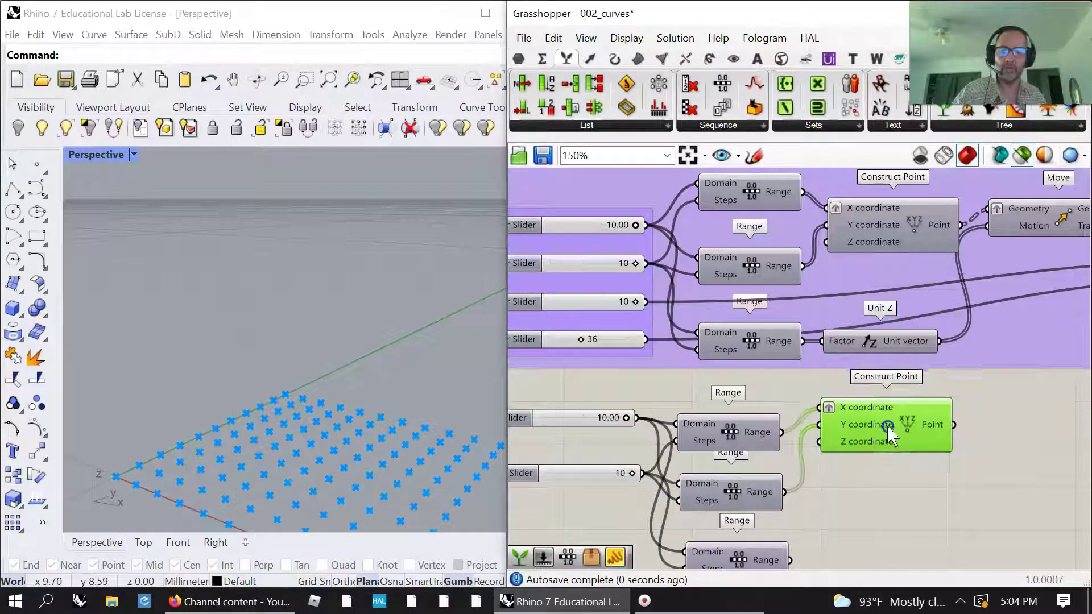
Add a Move component and connect the new Construct Point's Point output to its Geometry input
{"action": "right_click_drag", "start_coordinate": [872, 508], "coordinate": [786, 460]}
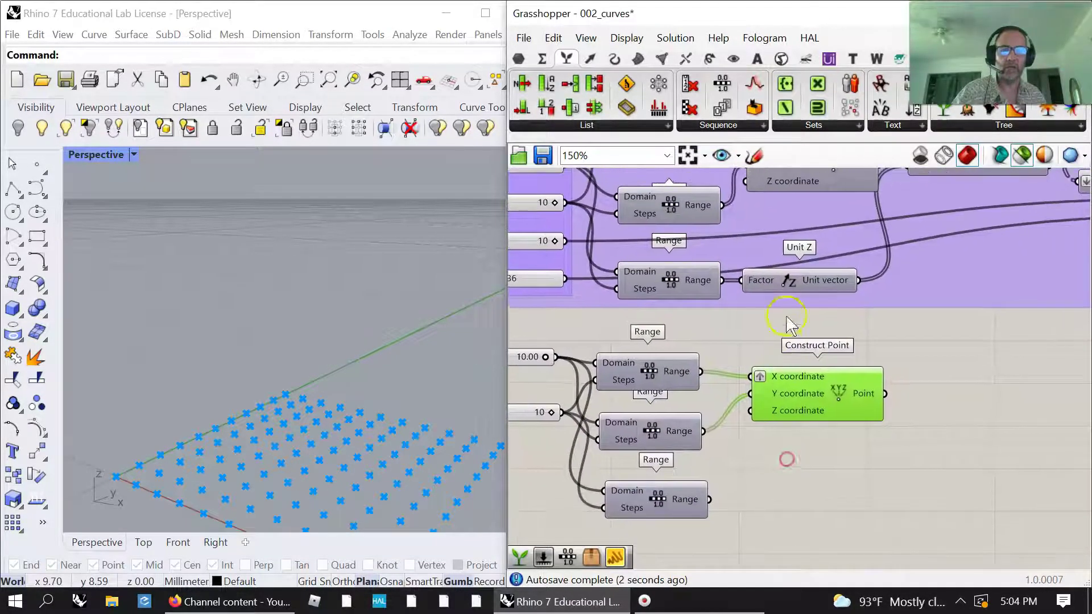
{"action": "left_click", "coordinate": [709, 58]}
{"action": "left_click_drag", "start_coordinate": [723, 109], "coordinate": [784, 488]}
{"action": "left_click_drag", "start_coordinate": [719, 496], "coordinate": [987, 442]}
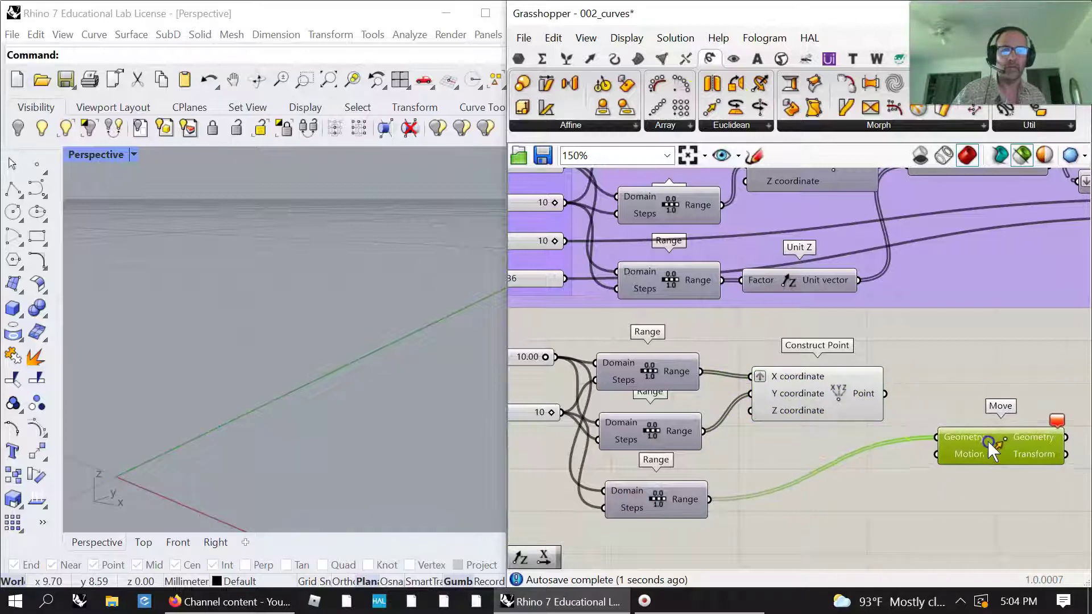
{"action": "left_click_drag", "start_coordinate": [885, 393], "coordinate": [937, 437]}
Add a Unit Z component, drive its Factor with the third new Range and feed its vector into Move's Motion
{"action": "left_click", "coordinate": [844, 495]}
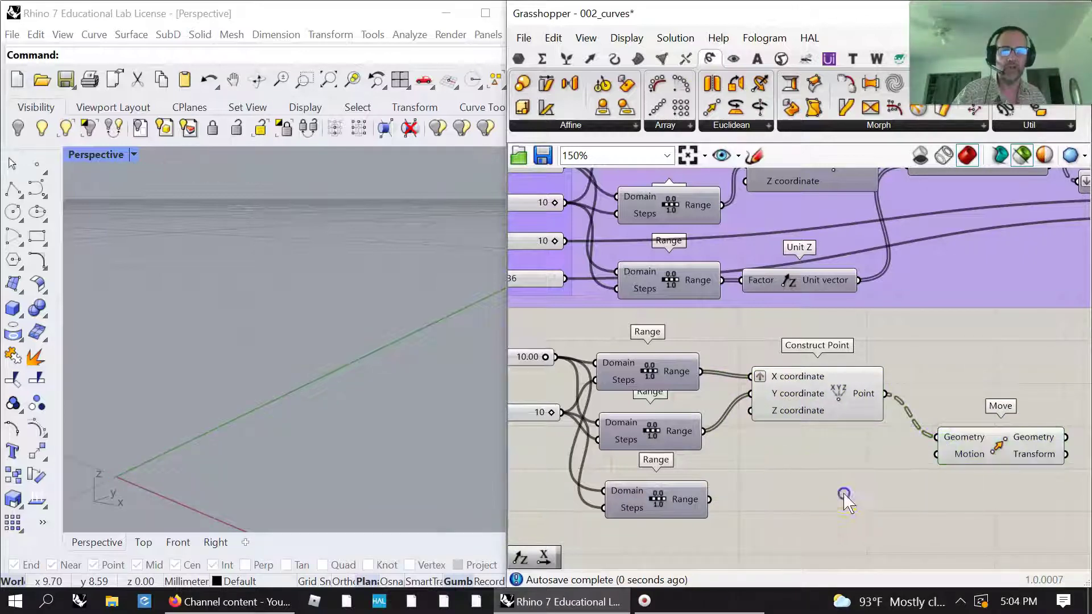
{"action": "double_click", "coordinate": [844, 494]}
{"action": "type", "text": "unit z"}
{"action": "key", "text": "Return"}
{"action": "left_click_drag", "start_coordinate": [844, 495], "coordinate": [936, 454]}
{"action": "left_click_drag", "start_coordinate": [711, 500], "coordinate": [813, 498]}
Graft the Geometry input of the new Move component and inspect the resulting points in the viewport
{"action": "left_click", "coordinate": [975, 449]}
{"action": "right_click_drag", "start_coordinate": [361, 382], "coordinate": [470, 407]}
{"action": "right_click", "coordinate": [982, 443]}
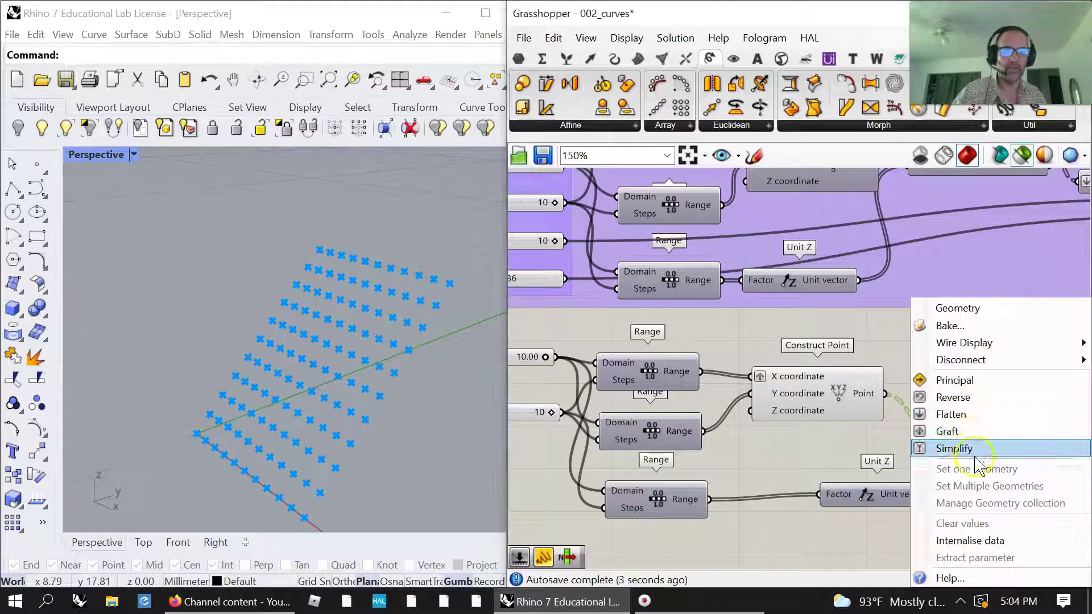
{"action": "left_click", "coordinate": [956, 430]}
{"action": "right_click_drag", "start_coordinate": [438, 416], "coordinate": [369, 447]}
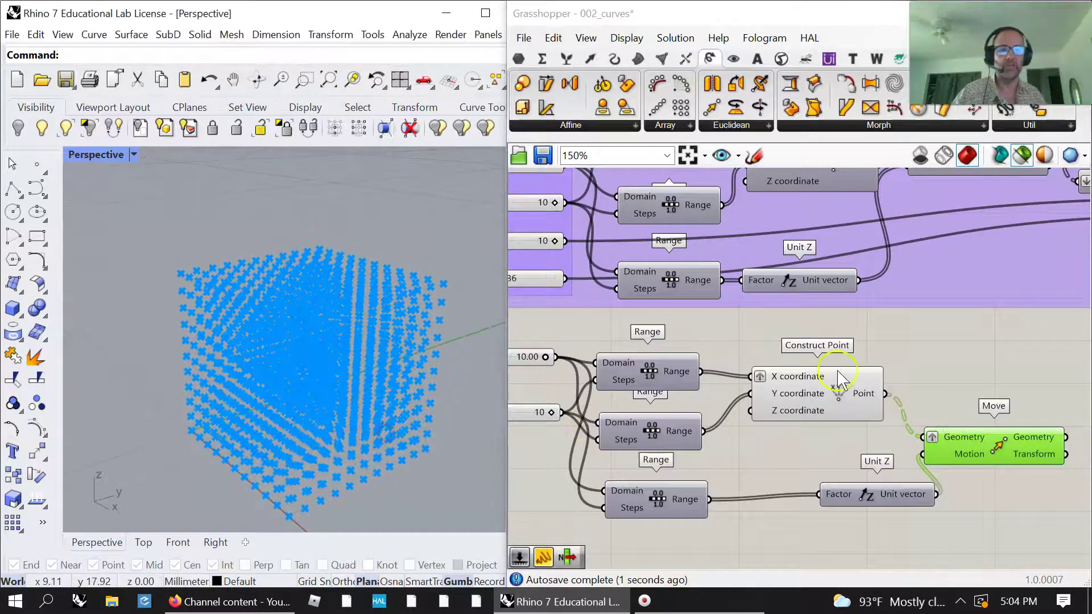
Add a List Item and a List Length component after the new Move component
{"action": "scroll", "coordinate": [836, 378], "scroll_direction": "down", "scroll_amount": 4}
{"action": "scroll", "coordinate": [785, 340], "scroll_direction": "up", "scroll_amount": 1}
{"action": "scroll", "coordinate": [808, 358], "scroll_direction": "up", "scroll_amount": 2}
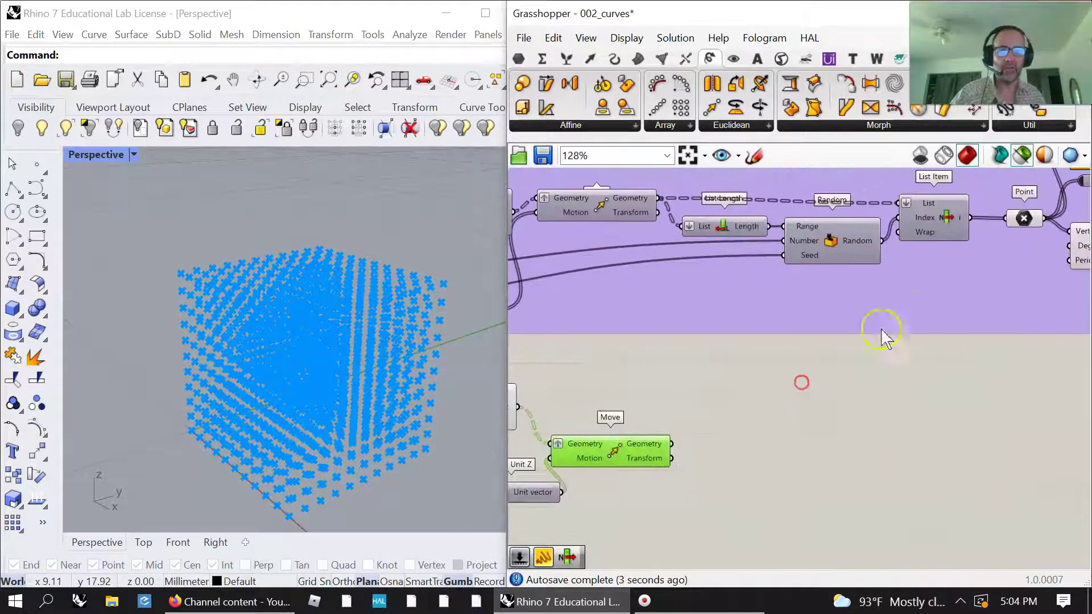
{"action": "left_click", "coordinate": [567, 58]}
{"action": "left_click_drag", "start_coordinate": [522, 83], "coordinate": [867, 443]}
{"action": "left_click_drag", "start_coordinate": [522, 107], "coordinate": [690, 489]}
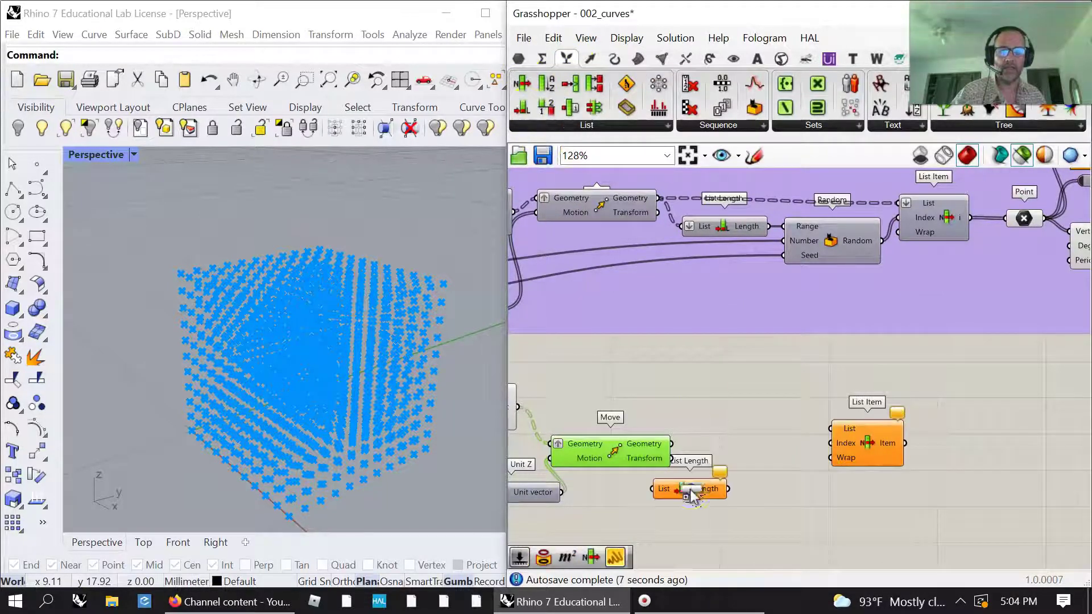
Flatten the new List Length's input, fed by Move's Geometry, and connect its Length to the List Item's Index
{"action": "right_click", "coordinate": [655, 489]}
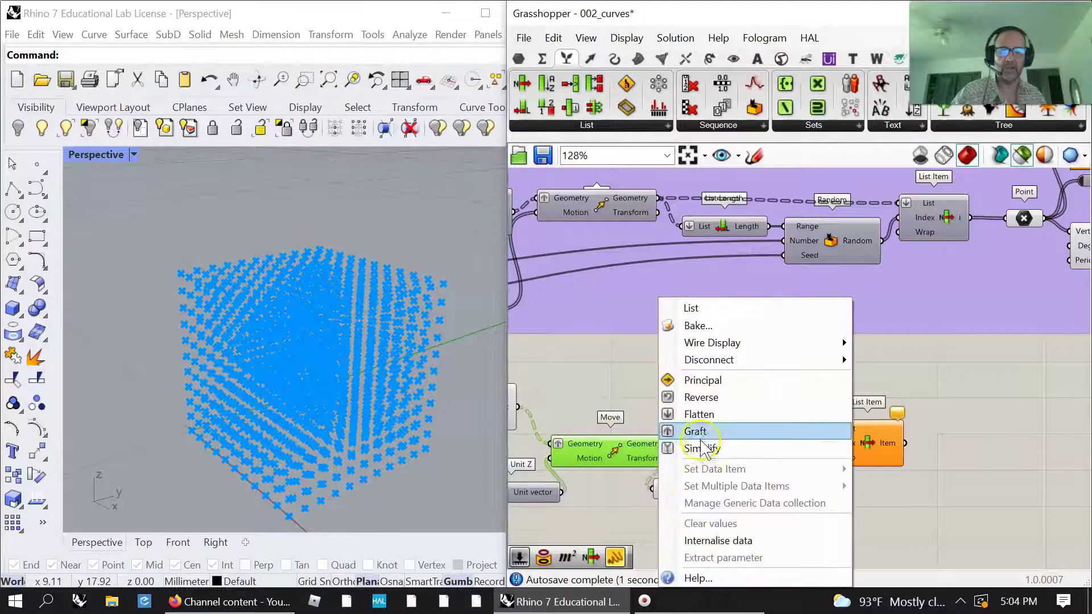
{"action": "left_click", "coordinate": [704, 416]}
{"action": "left_click_drag", "start_coordinate": [730, 490], "coordinate": [906, 458]}
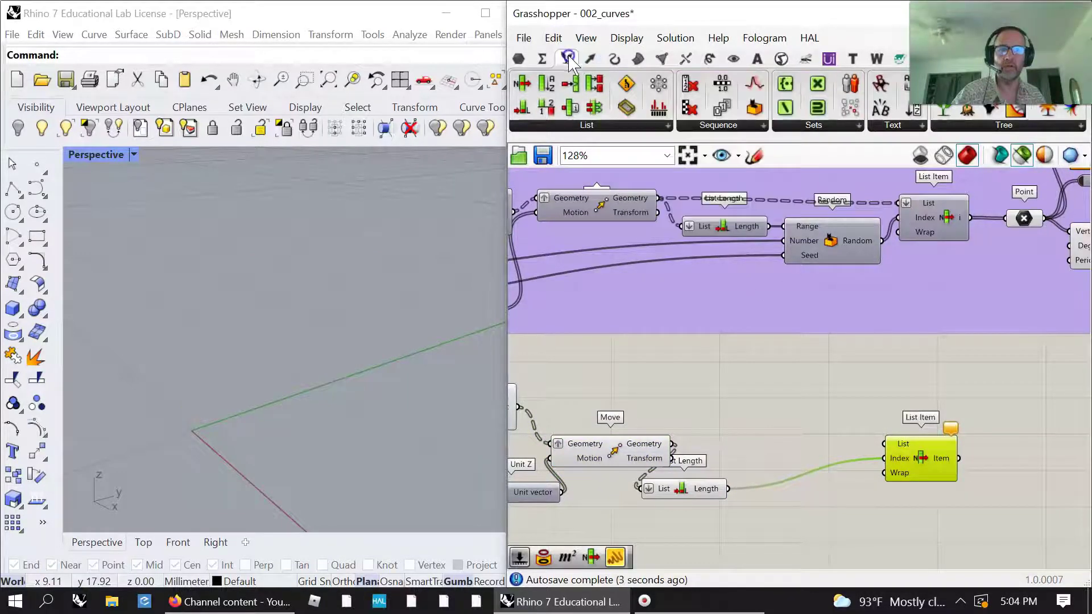
Insert a Random component between List Length and the List Item's Index, and connect Move's Geometry to the List Item's List
{"action": "left_click", "coordinate": [719, 125]}
{"action": "left_click_drag", "start_coordinate": [721, 439], "coordinate": [765, 489]}
{"action": "left_click_drag", "start_coordinate": [853, 504], "coordinate": [885, 459]}
{"action": "left_click_drag", "start_coordinate": [673, 444], "coordinate": [885, 442]}
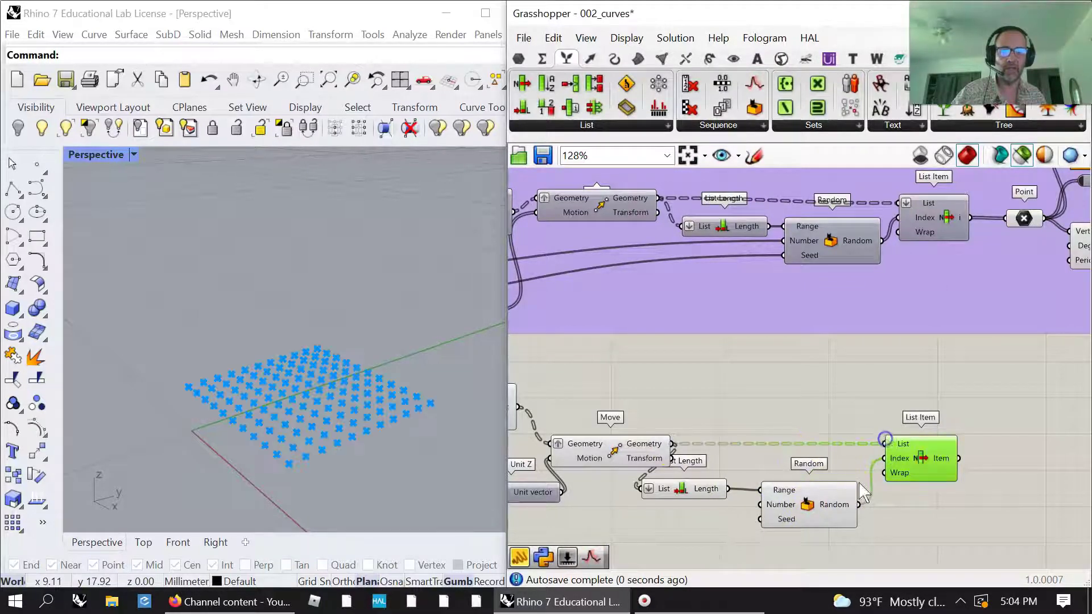
Add an integer slider set to 12 and connect it to the Seed input of the new Random component
{"action": "right_click_drag", "start_coordinate": [820, 516], "coordinate": [832, 489]}
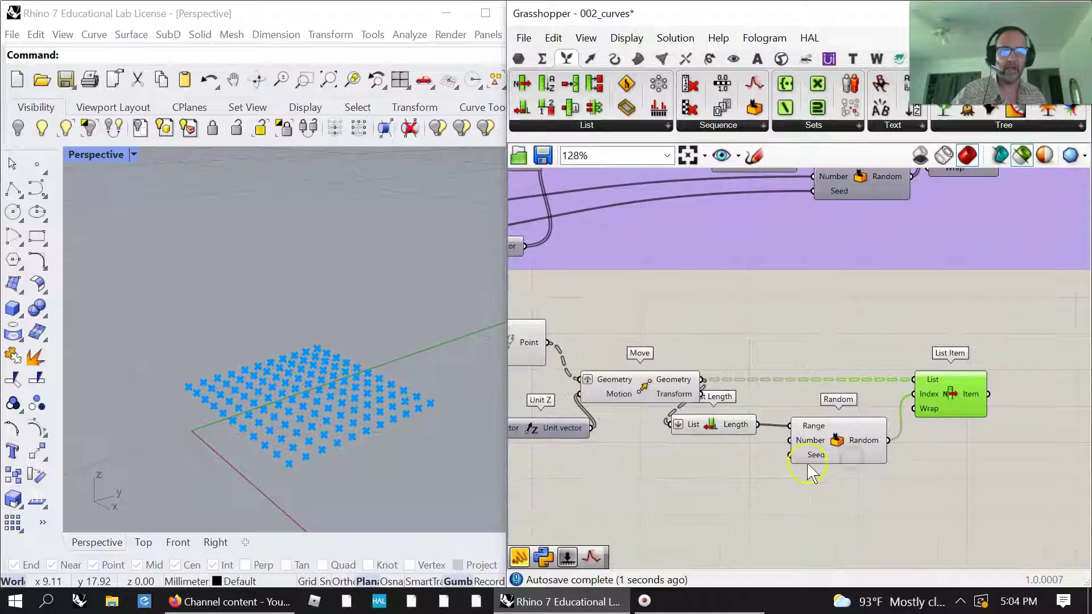
{"action": "double_click", "coordinate": [675, 487]}
{"action": "type", "text": "12"}
{"action": "key", "text": "Return"}
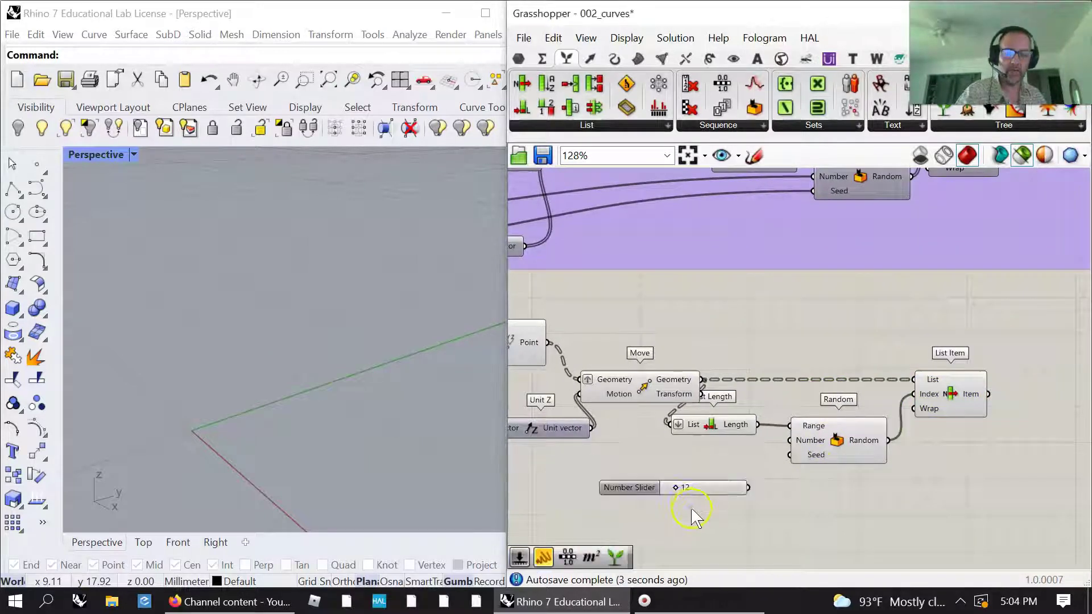
{"action": "left_click", "coordinate": [716, 492]}
{"action": "scroll", "coordinate": [753, 475], "scroll_direction": "down", "scroll_amount": 4}
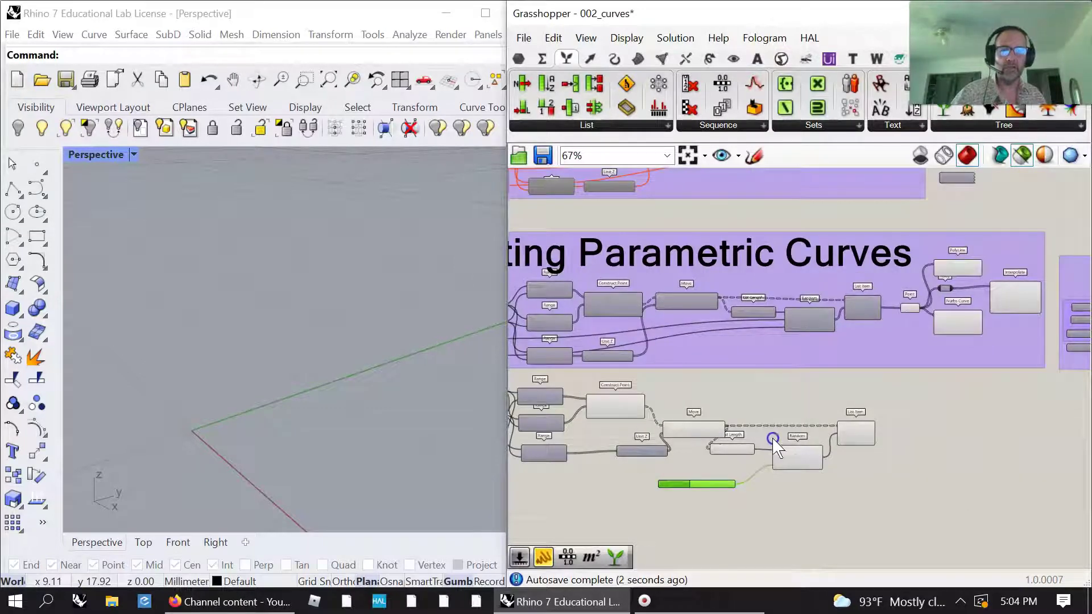
{"action": "right_click_drag", "start_coordinate": [794, 360], "coordinate": [826, 425]}
{"action": "right_click_drag", "start_coordinate": [770, 467], "coordinate": [765, 364]}
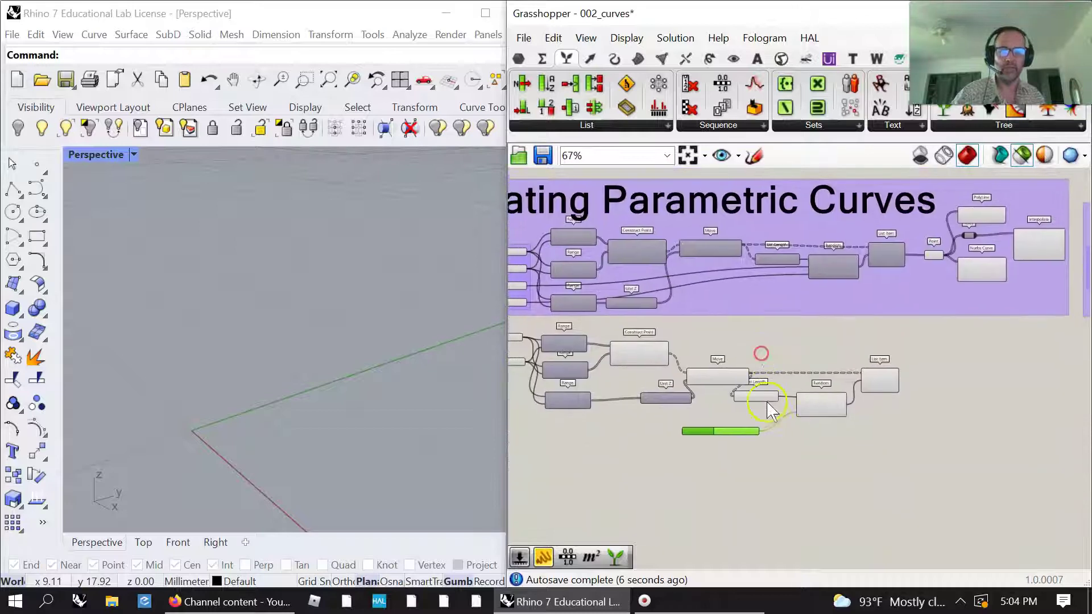
Add another integer slider set to 10 and connect it to the Number input of the new Random component
{"action": "scroll", "coordinate": [787, 415], "scroll_direction": "up", "scroll_amount": 4}
{"action": "double_click", "coordinate": [720, 425]}
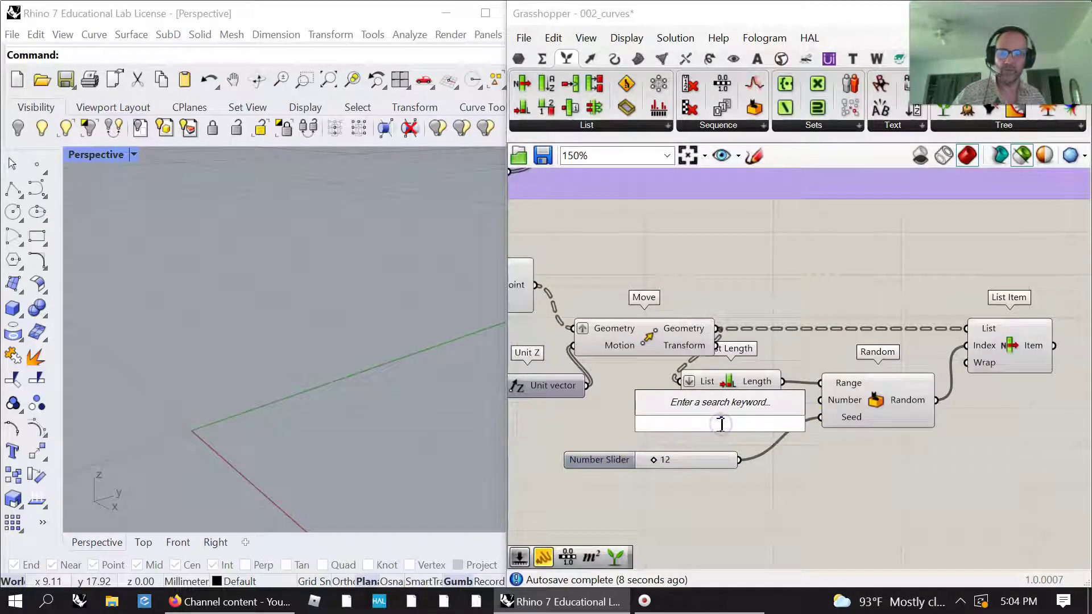
{"action": "type", "text": "2"}
{"action": "key", "text": "Return"}
{"action": "left_click_drag", "start_coordinate": [730, 424], "coordinate": [822, 401]}
Flatten the List input of the new List Item and vary the slider driving the Random Seed
{"action": "right_click_drag", "start_coordinate": [893, 410], "coordinate": [784, 445]}
{"action": "left_click", "coordinate": [903, 381]}
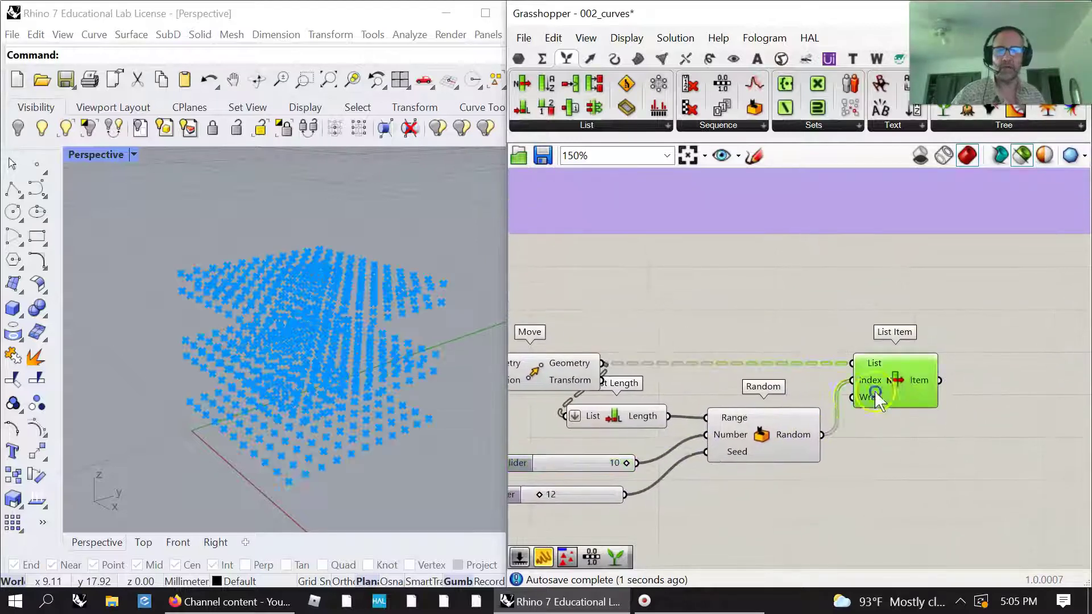
{"action": "right_click_drag", "start_coordinate": [917, 461], "coordinate": [874, 483]}
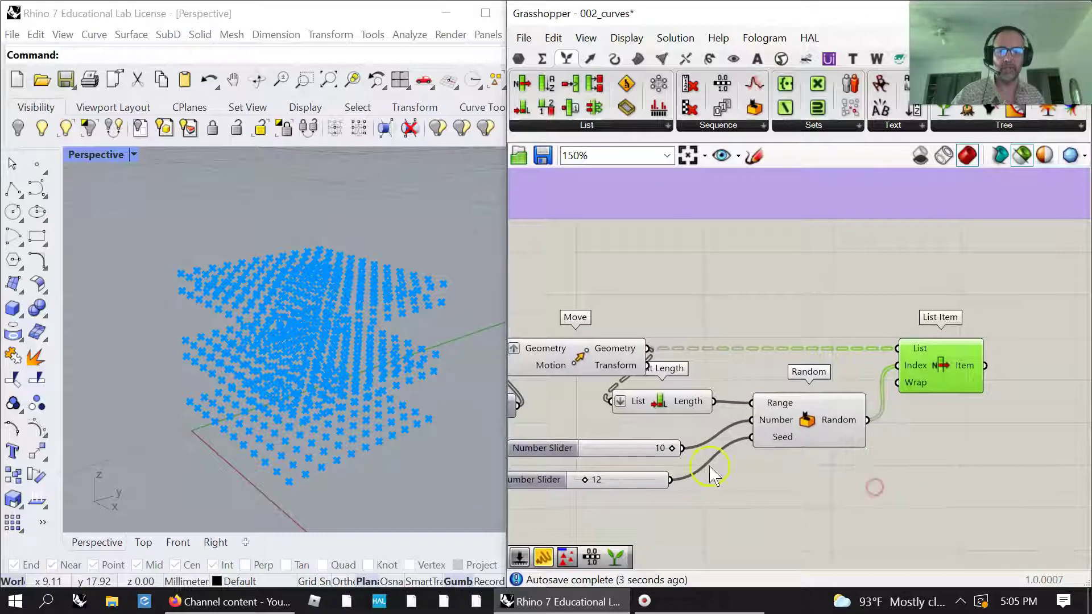
{"action": "left_click", "coordinate": [621, 448]}
{"action": "right_click_drag", "start_coordinate": [775, 360], "coordinate": [709, 430]}
{"action": "scroll", "coordinate": [711, 431], "scroll_direction": "down", "scroll_amount": 2}
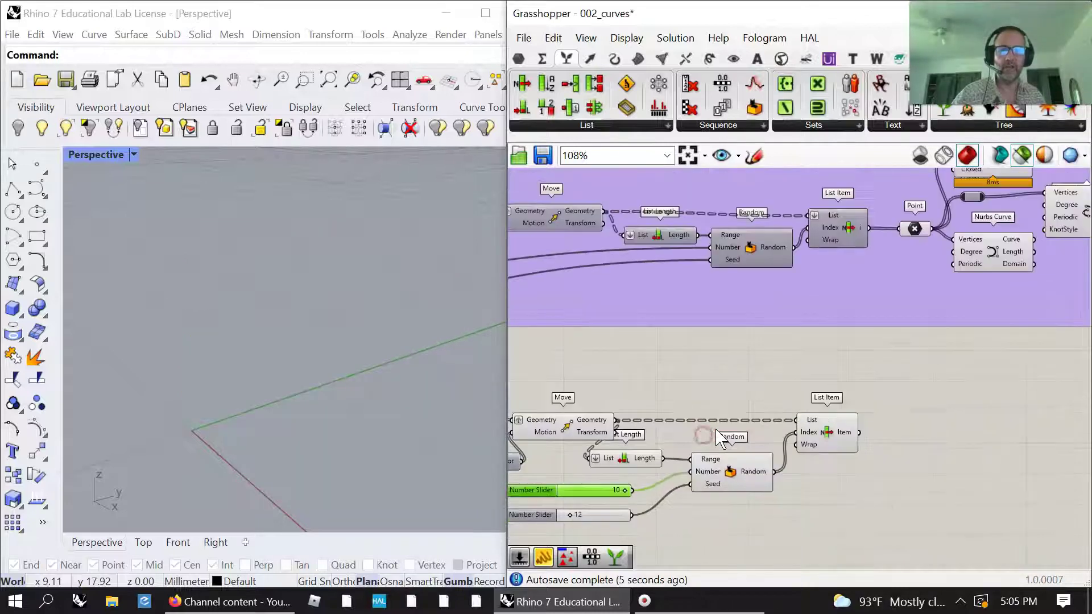
{"action": "right_click", "coordinate": [819, 422]}
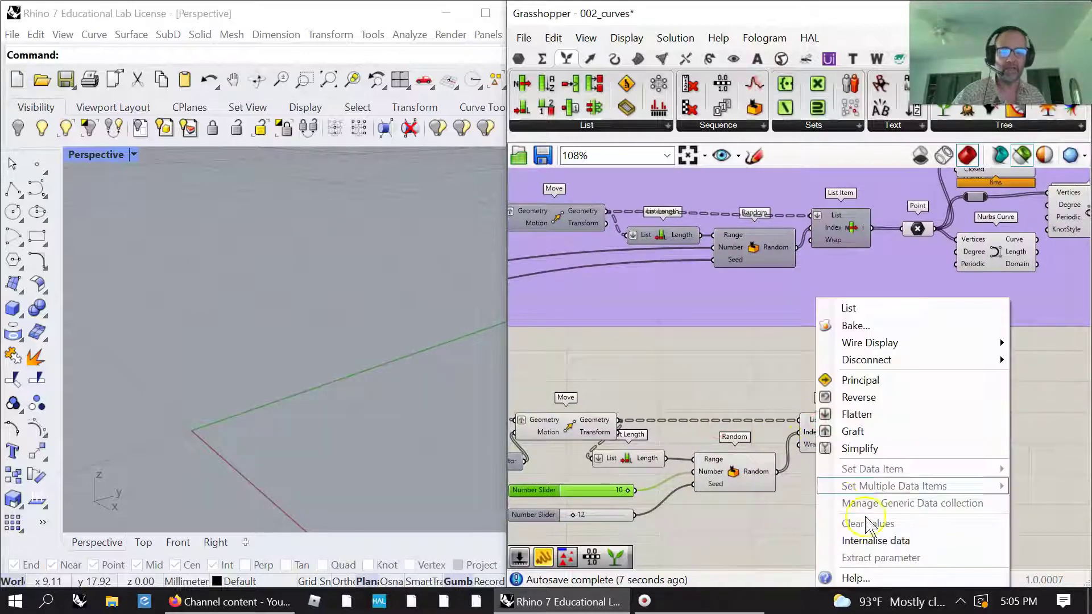
{"action": "left_click", "coordinate": [854, 414]}
{"action": "left_click", "coordinate": [833, 442]}
{"action": "right_click_drag", "start_coordinate": [429, 419], "coordinate": [535, 464]}
{"action": "left_click_drag", "start_coordinate": [575, 518], "coordinate": [586, 517]}
Add a Point parameter after the new List Item and connect the Item output to it
{"action": "right_click_drag", "start_coordinate": [906, 466], "coordinate": [834, 504]}
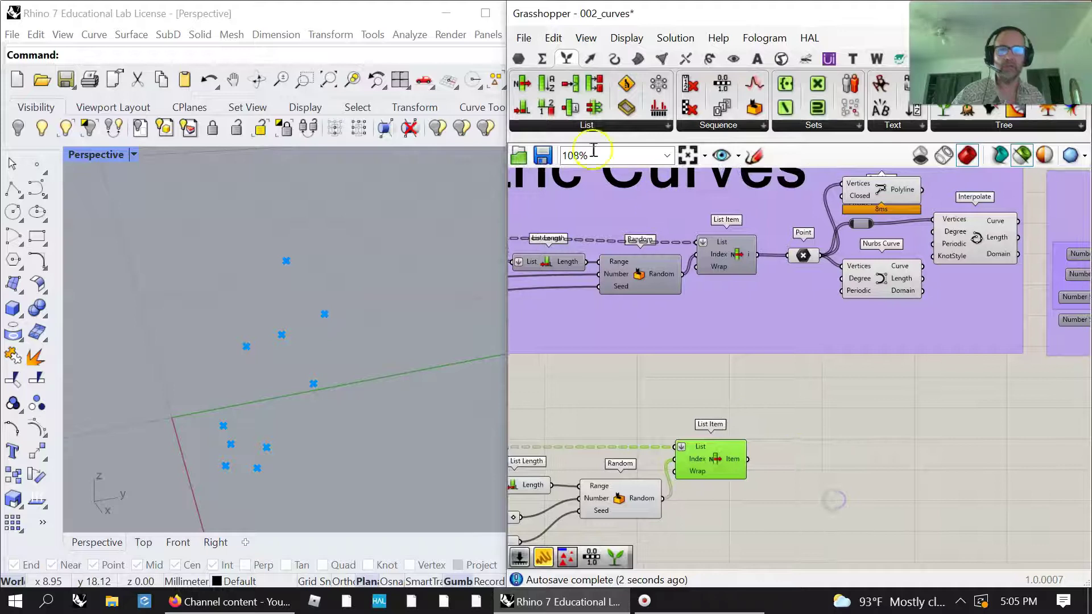
{"action": "left_click", "coordinate": [519, 58]}
{"action": "left_click_drag", "start_coordinate": [522, 84], "coordinate": [821, 442]}
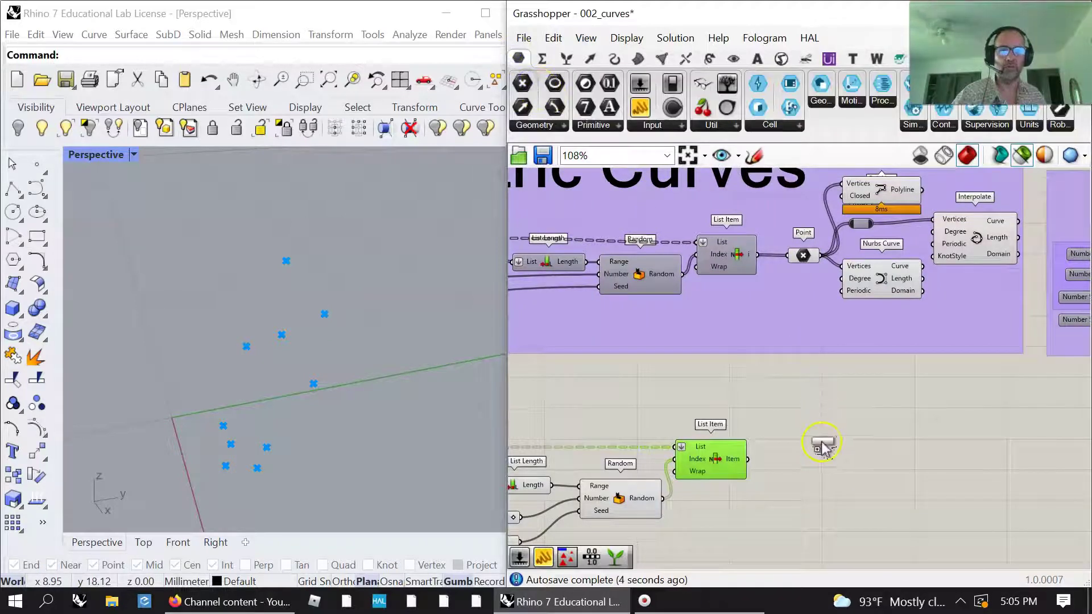
{"action": "left_click_drag", "start_coordinate": [743, 470], "coordinate": [804, 460]}
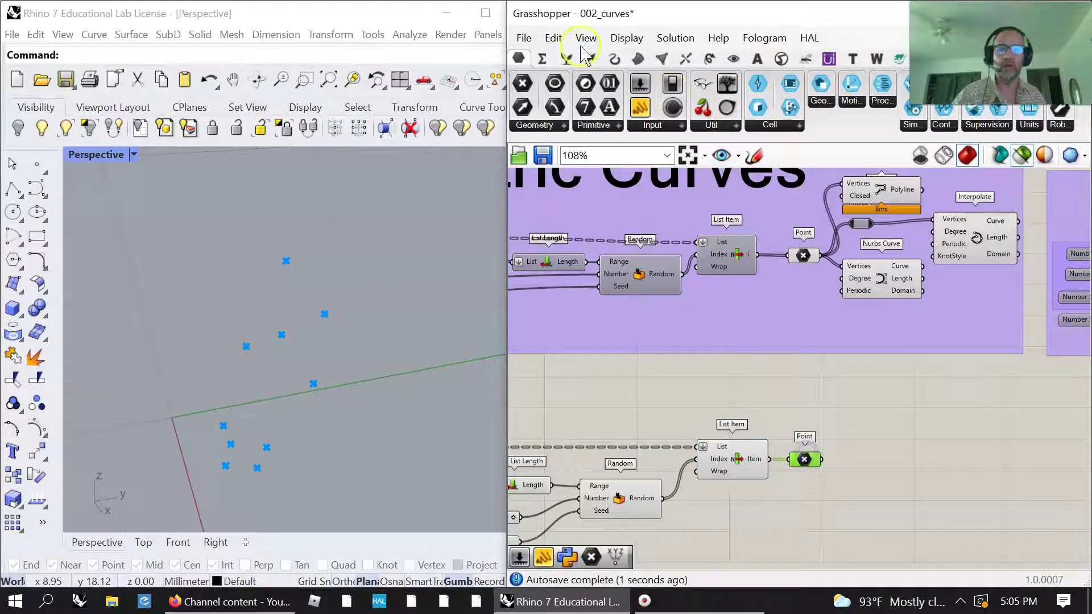
Add PolyLine, Interpolate and Nurbs Curve components beside the new Point parameter
{"action": "left_click", "coordinate": [614, 59]}
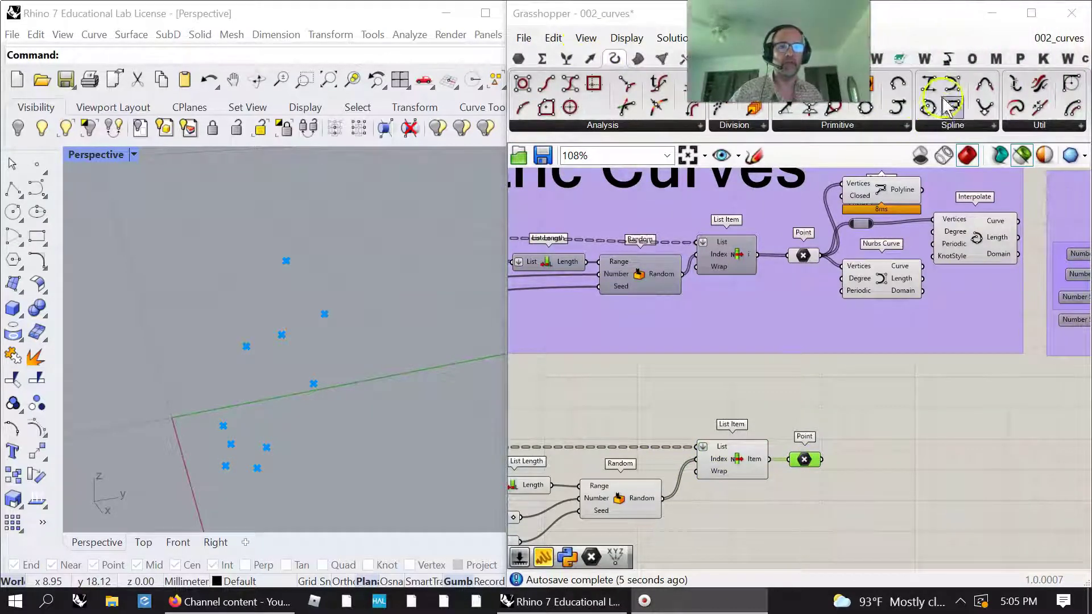
{"action": "left_click_drag", "start_coordinate": [950, 113], "coordinate": [929, 413]}
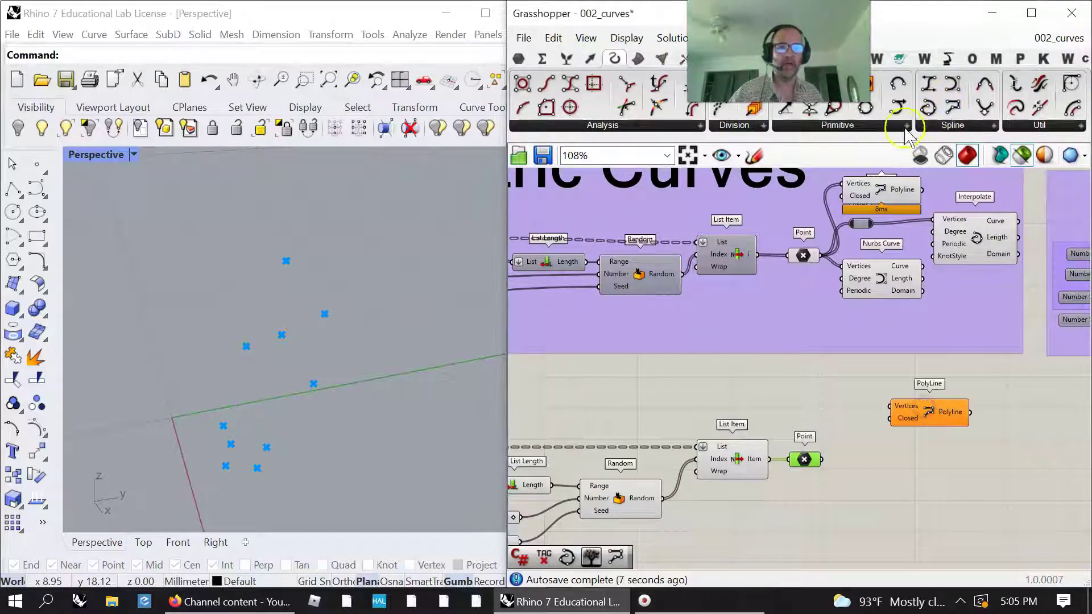
{"action": "left_click_drag", "start_coordinate": [932, 116], "coordinate": [925, 465]}
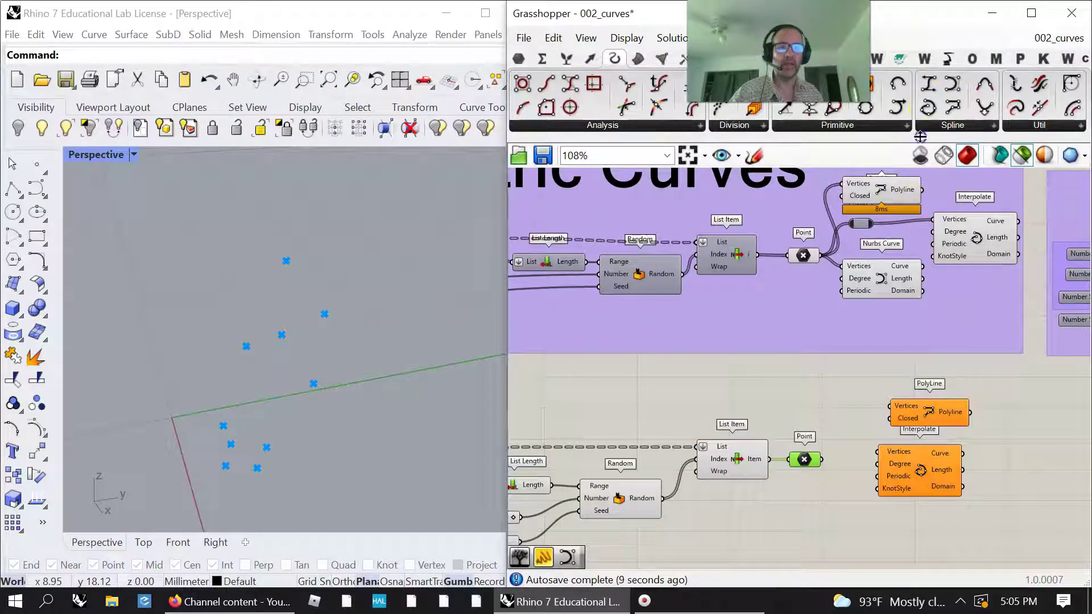
{"action": "left_click_drag", "start_coordinate": [958, 91], "coordinate": [932, 535]}
Connect the Point parameter to the Vertices inputs of PolyLine, Interpolate and Nurbs Curve, and select all three components
{"action": "left_click_drag", "start_coordinate": [822, 460], "coordinate": [892, 407]}
{"action": "left_click_drag", "start_coordinate": [849, 453], "coordinate": [878, 453]}
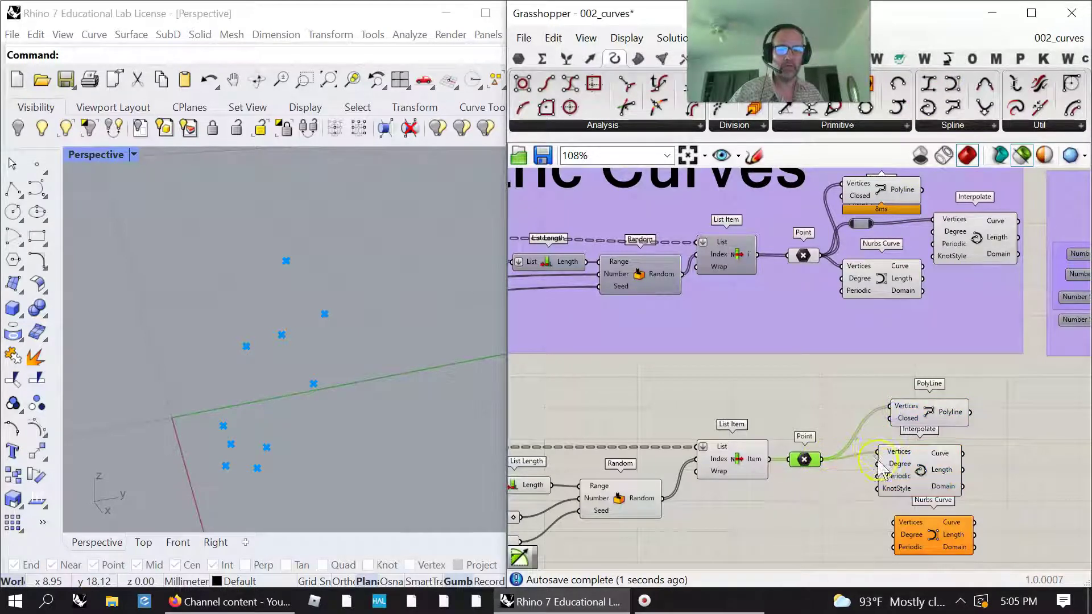
{"action": "left_click_drag", "start_coordinate": [887, 513], "coordinate": [894, 522]}
{"action": "left_click_drag", "start_coordinate": [998, 559], "coordinate": [920, 406]}
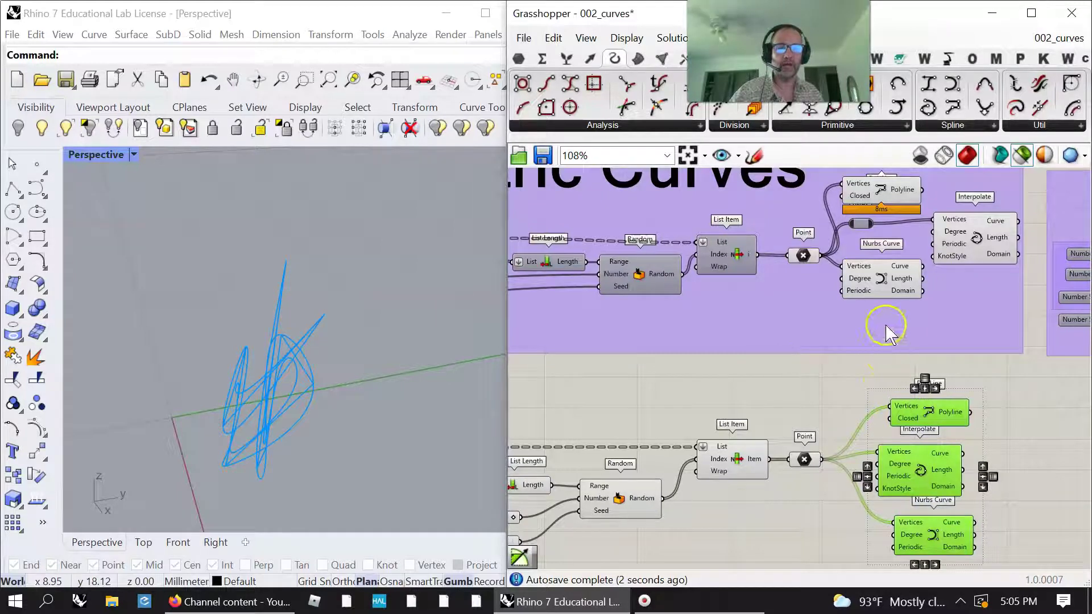
Vary the sliders of the rebuilt definition and preview individual components to compare the resulting curves
{"action": "scroll", "coordinate": [778, 354], "scroll_direction": "down", "scroll_amount": 5}
{"action": "scroll", "coordinate": [788, 357], "scroll_direction": "up", "scroll_amount": 5}
{"action": "left_click", "coordinate": [786, 402]}
{"action": "left_click", "coordinate": [908, 417]}
{"action": "right_click_drag", "start_coordinate": [358, 416], "coordinate": [356, 383]}
{"action": "right_click_drag", "start_coordinate": [632, 466], "coordinate": [804, 397]}
{"action": "mouse_move", "coordinate": [671, 467]}
{"action": "left_mouse_down"}
{"action": "mouse_move", "coordinate": [719, 457]}
{"action": "mouse_move", "coordinate": [680, 470]}
{"action": "left_mouse_up"}
{"action": "right_click_drag", "start_coordinate": [990, 497], "coordinate": [756, 502]}
{"action": "left_click_drag", "start_coordinate": [886, 396], "coordinate": [902, 397]}
{"action": "right_click_drag", "start_coordinate": [625, 506], "coordinate": [819, 468]}
{"action": "mouse_move", "coordinate": [660, 420]}
{"action": "left_mouse_down"}
{"action": "mouse_move", "coordinate": [713, 415]}
{"action": "mouse_move", "coordinate": [670, 422]}
{"action": "left_mouse_up"}
{"action": "right_click_drag", "start_coordinate": [1004, 441], "coordinate": [822, 443]}
{"action": "left_click", "coordinate": [940, 417]}
{"action": "right_click_drag", "start_coordinate": [623, 454], "coordinate": [775, 415]}
{"action": "left_click_drag", "start_coordinate": [646, 386], "coordinate": [629, 383]}
Delete the entire rebuilt definition below the Creating Parametric Curves group
{"action": "scroll", "coordinate": [724, 424], "scroll_direction": "down", "scroll_amount": 5}
{"action": "right_click_drag", "start_coordinate": [854, 443], "coordinate": [882, 441]}
{"action": "left_click_drag", "start_coordinate": [914, 439], "coordinate": [543, 336]}
{"action": "right_click_drag", "start_coordinate": [604, 443], "coordinate": [606, 438]}
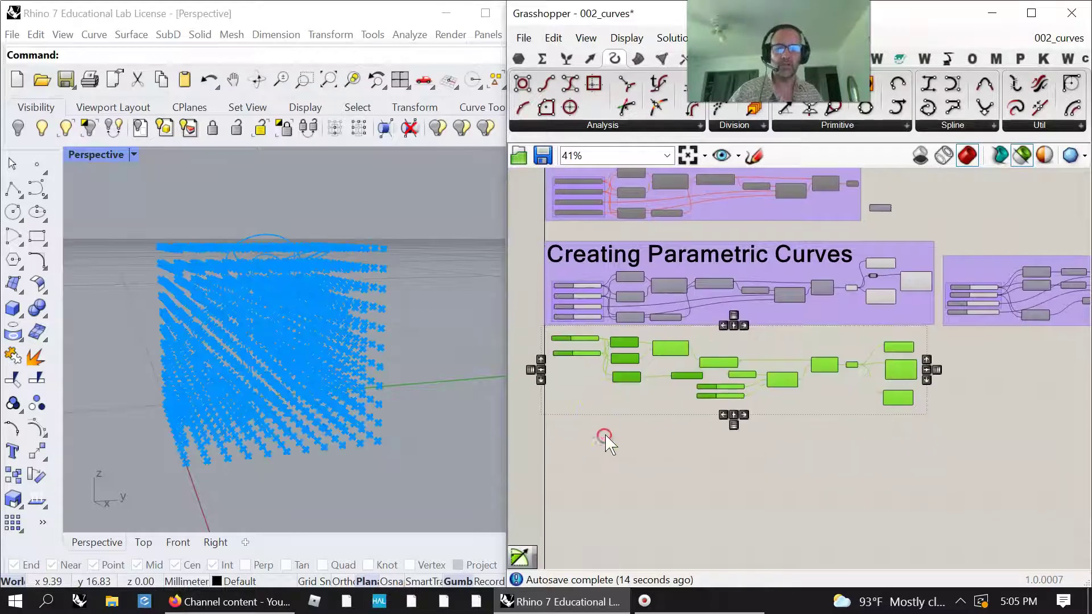
{"action": "right_click", "coordinate": [604, 440]}
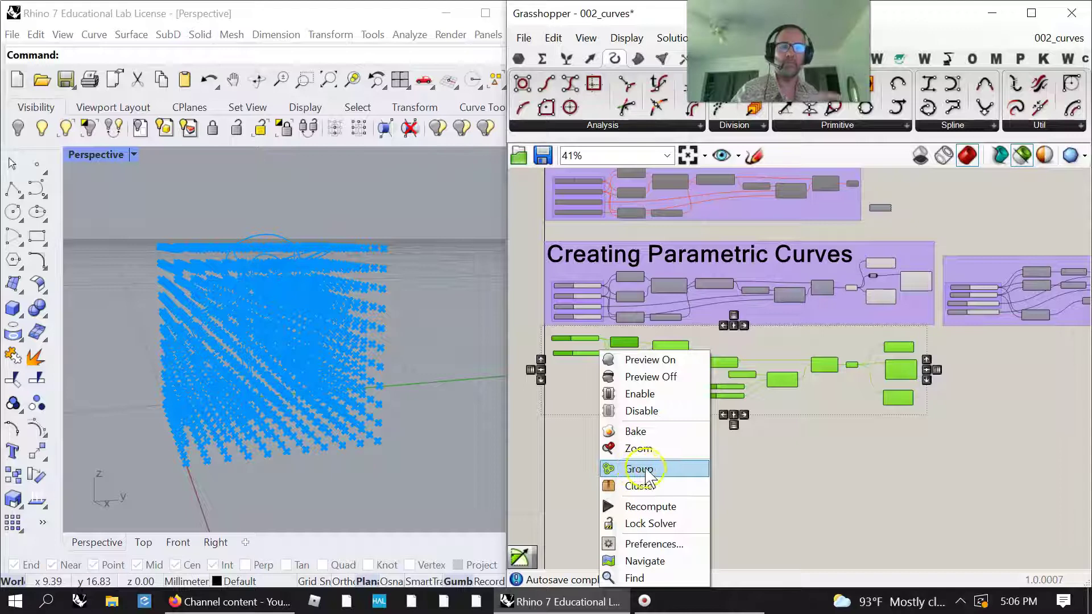
{"action": "left_click", "coordinate": [760, 507]}
{"action": "left_click_drag", "start_coordinate": [904, 460], "coordinate": [574, 347]}
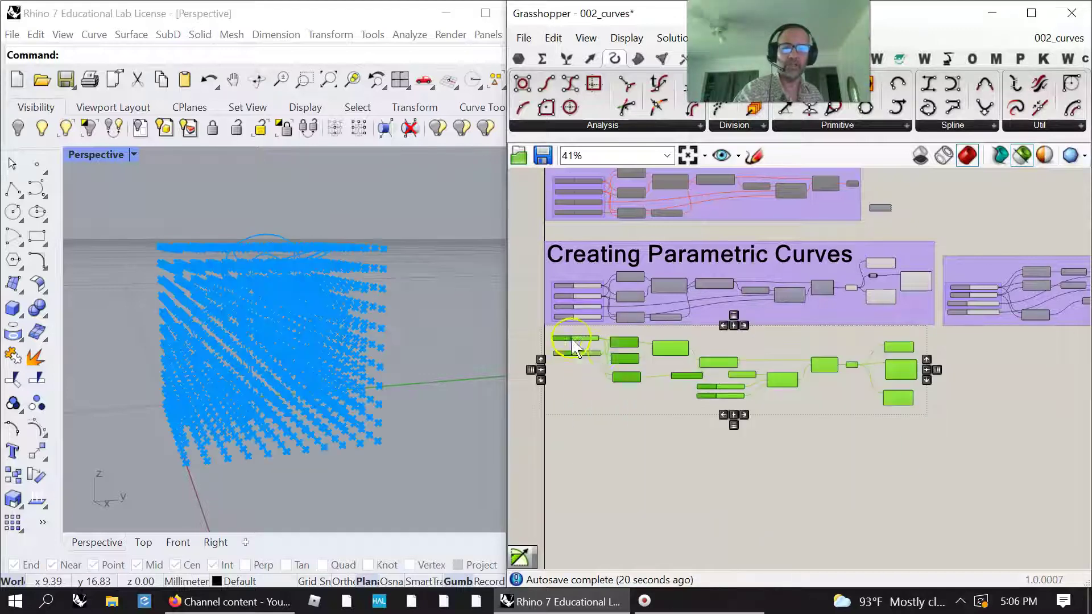
{"action": "key", "text": "Delete"}
Add a Construct Point component on the empty canvas below the Construct Point of the Sine/Cosine group
{"action": "right_click_drag", "start_coordinate": [933, 393], "coordinate": [724, 392]}
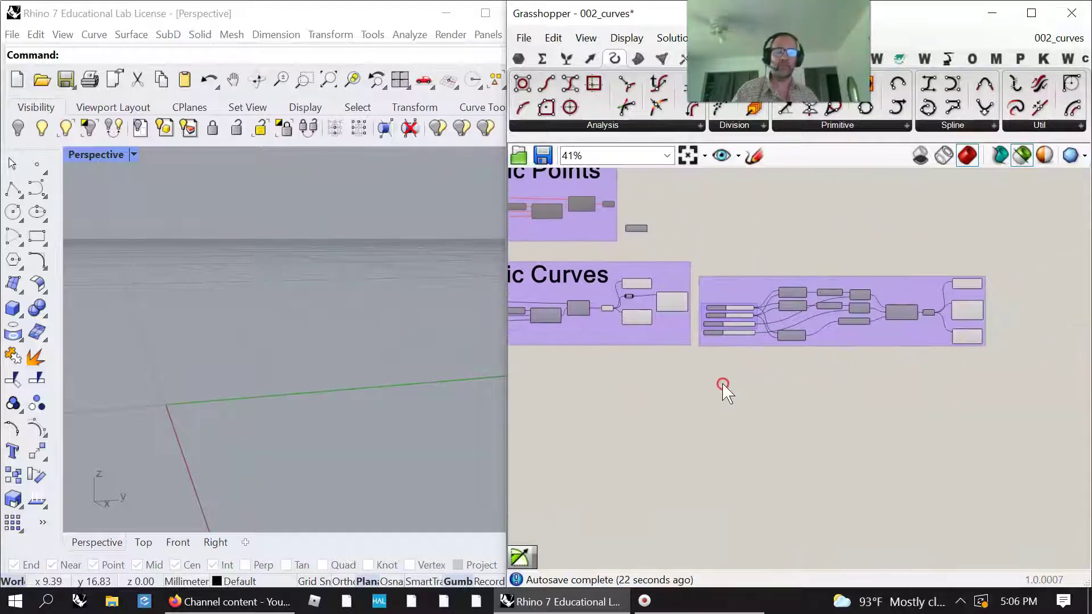
{"action": "scroll", "coordinate": [776, 342], "scroll_direction": "up", "scroll_amount": 5}
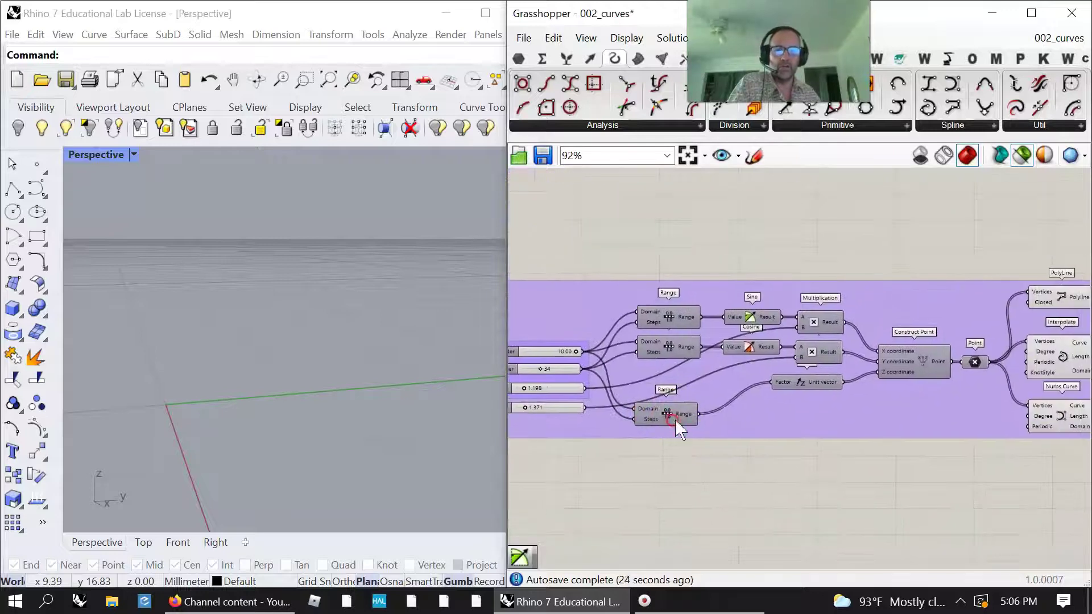
{"action": "right_click_drag", "start_coordinate": [716, 461], "coordinate": [632, 437]}
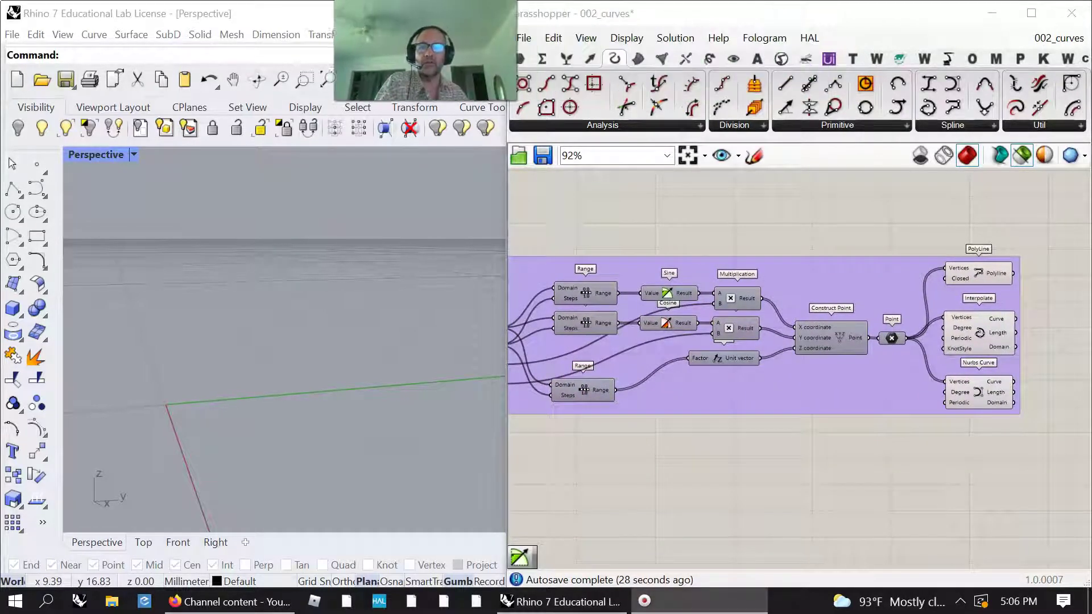
{"action": "left_click", "coordinate": [589, 59]}
{"action": "left_click_drag", "start_coordinate": [886, 106], "coordinate": [829, 501]}
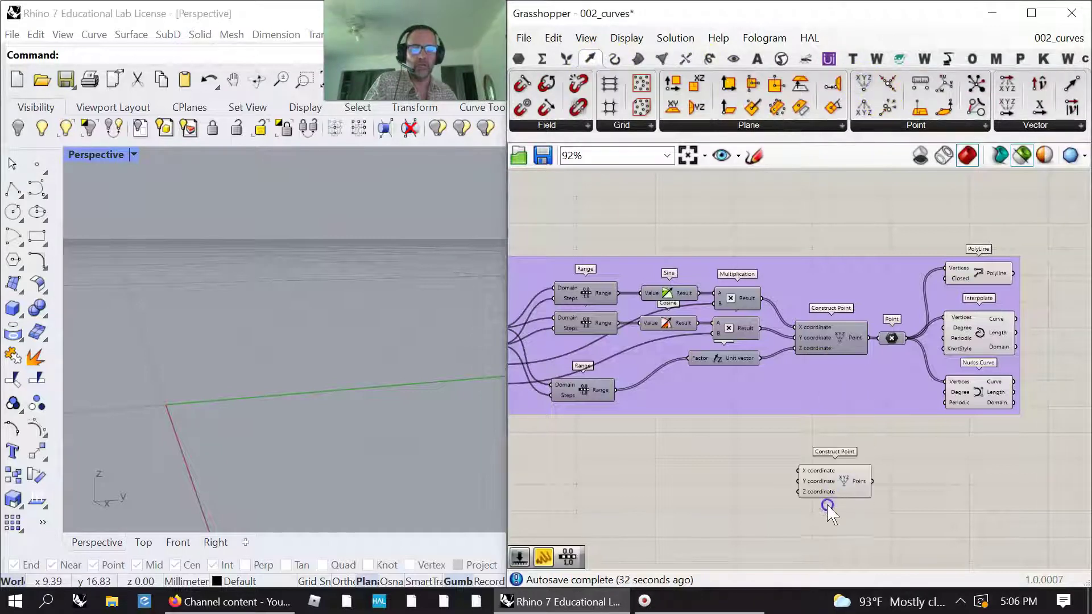
{"action": "right_click_drag", "start_coordinate": [829, 500], "coordinate": [838, 417]}
{"action": "left_click_drag", "start_coordinate": [838, 389], "coordinate": [849, 407]}
Duplicate the four number sliders of the Sine/Cosine group onto the empty canvas below it
{"action": "right_click_drag", "start_coordinate": [734, 423], "coordinate": [844, 443]}
{"action": "right_click_drag", "start_coordinate": [668, 455], "coordinate": [722, 443]}
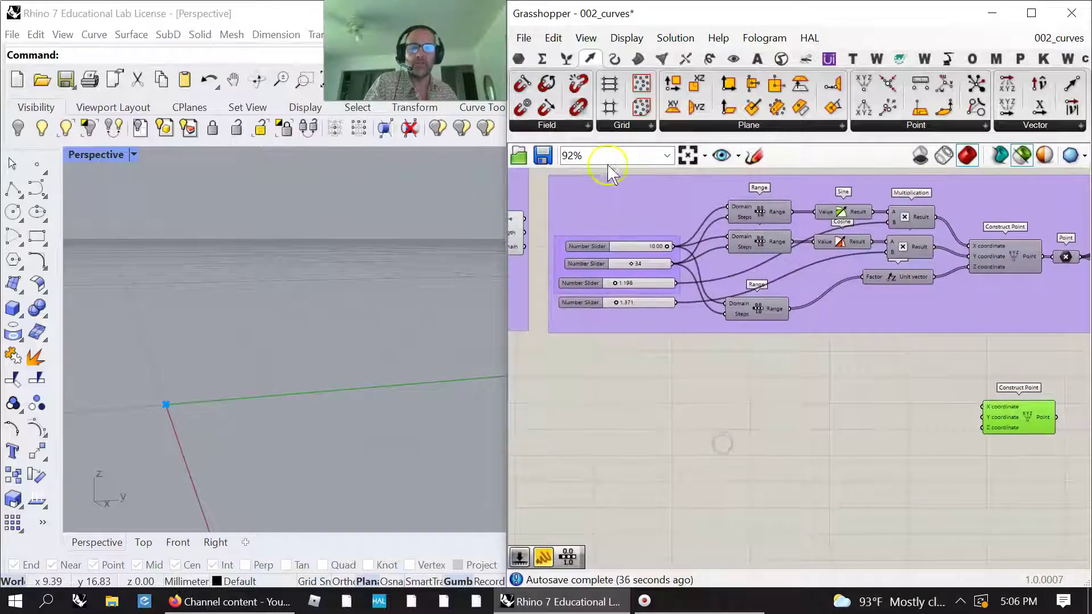
{"action": "left_click", "coordinate": [620, 249]}
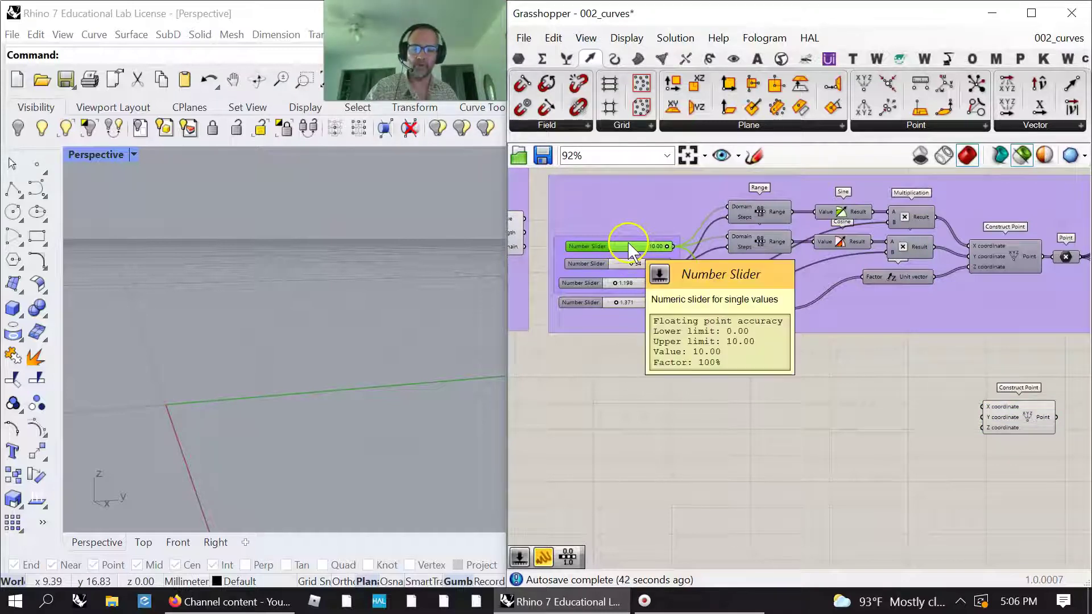
{"action": "left_click_drag", "start_coordinate": [628, 246], "coordinate": [638, 357], "text": "alt"}
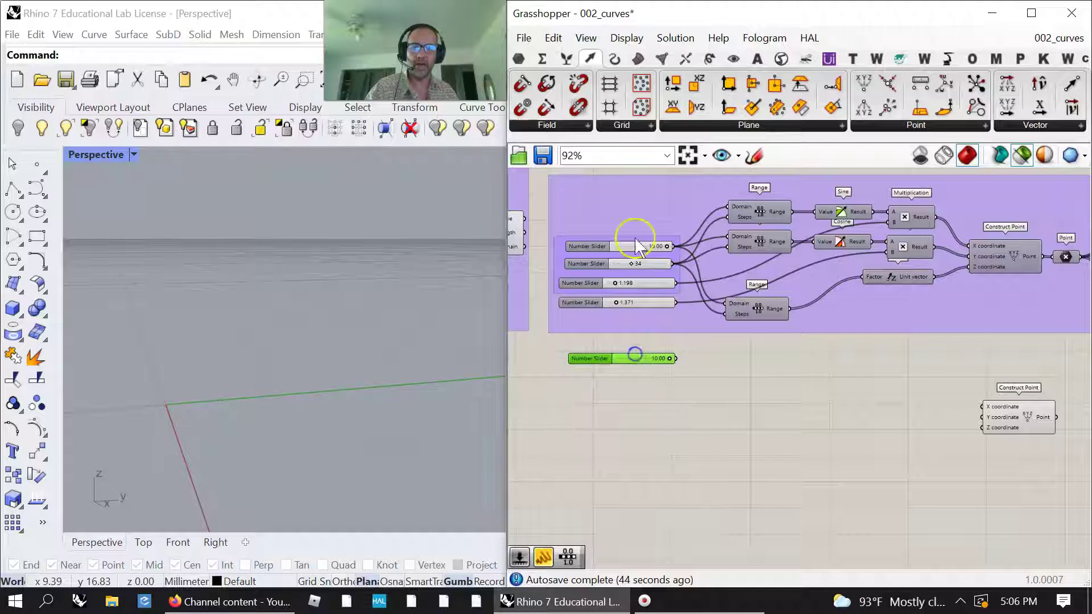
{"action": "left_click", "coordinate": [643, 263]}
{"action": "left_click_drag", "start_coordinate": [653, 287], "coordinate": [647, 393]}
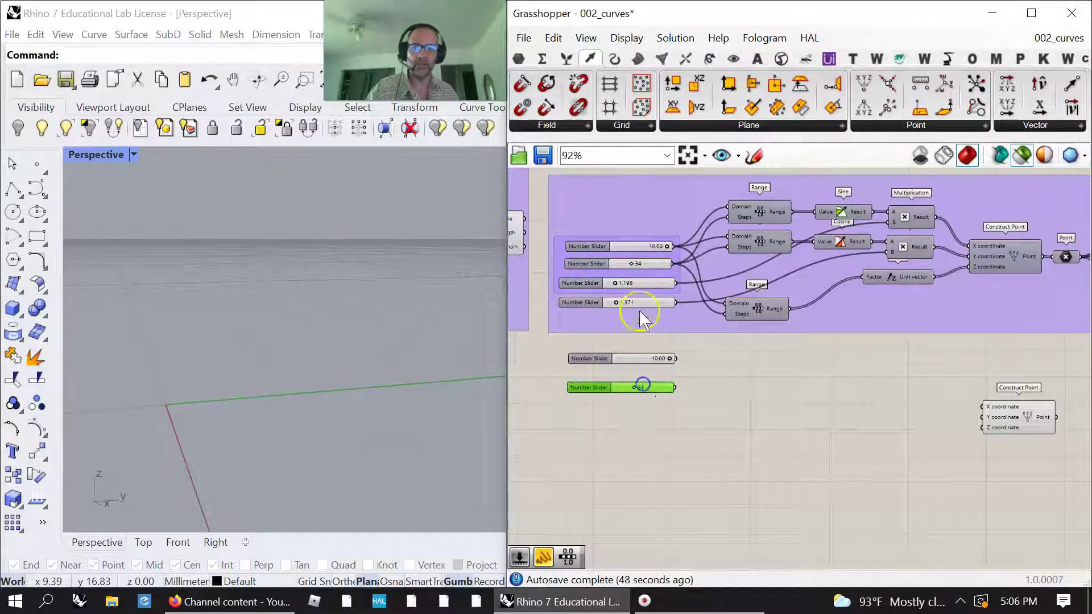
{"action": "left_click", "coordinate": [641, 283]}
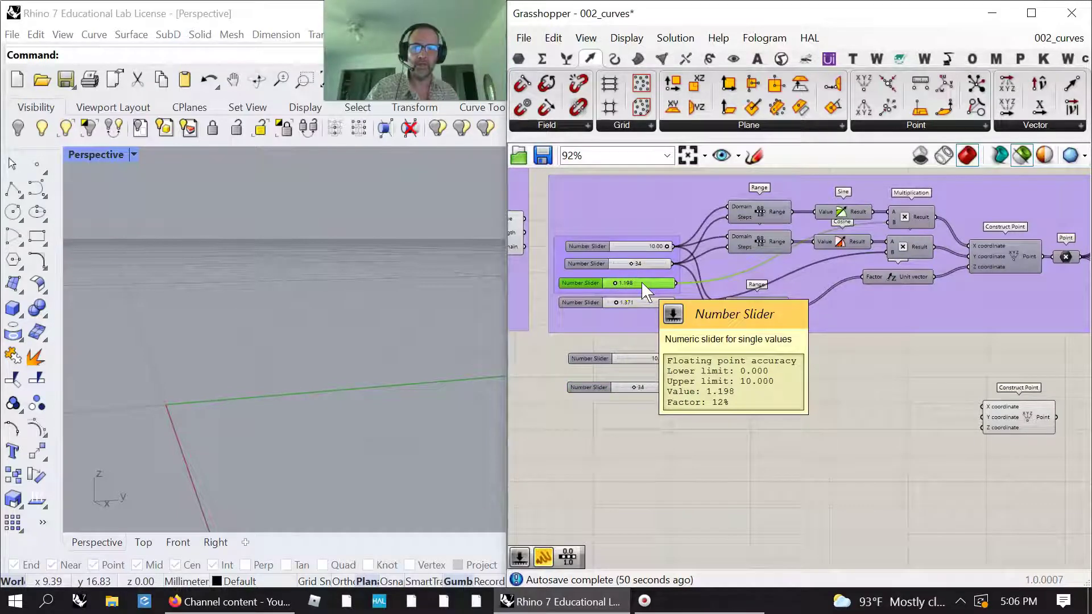
{"action": "left_click_drag", "start_coordinate": [641, 282], "coordinate": [642, 411], "text": "alt"}
{"action": "left_click", "coordinate": [638, 304]}
{"action": "left_click_drag", "start_coordinate": [637, 305], "coordinate": [646, 445], "text": "alt"}
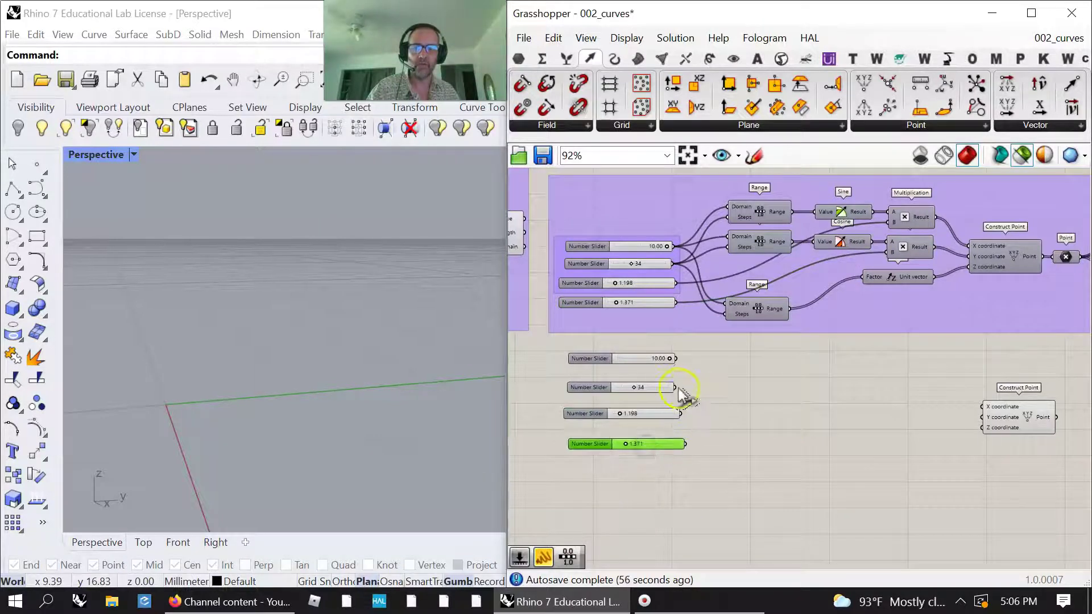
Align the four copied number sliders in a column and space them evenly
{"action": "left_click_drag", "start_coordinate": [659, 484], "coordinate": [620, 350]}
{"action": "left_click", "coordinate": [622, 337]}
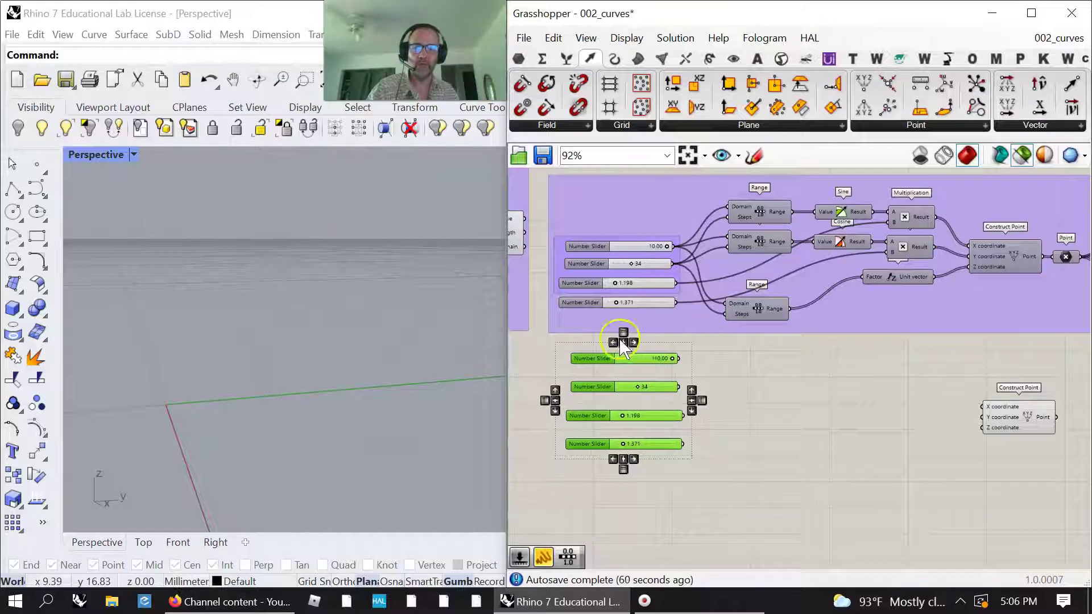
{"action": "left_click", "coordinate": [622, 329]}
{"action": "scroll", "coordinate": [626, 365], "scroll_direction": "up", "scroll_amount": 5}
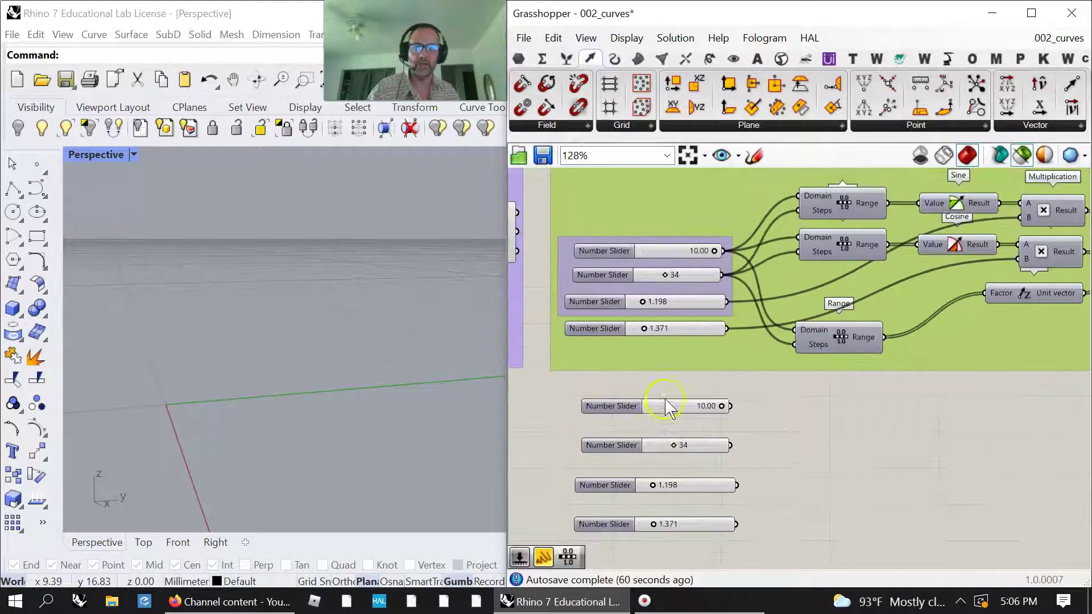
{"action": "right_click", "coordinate": [626, 406]}
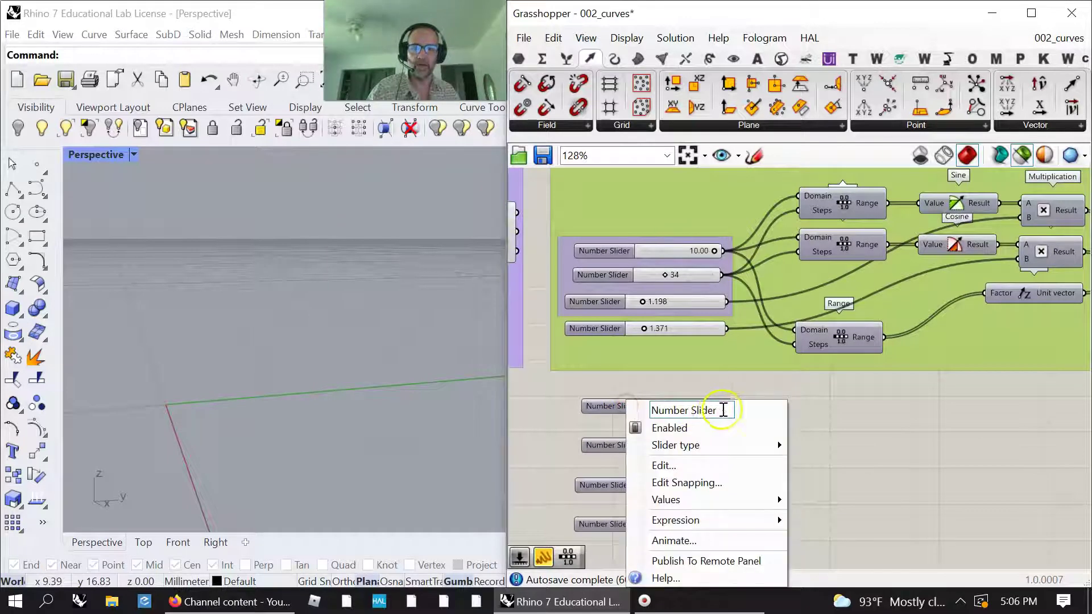
{"action": "left_click_drag", "start_coordinate": [723, 409], "coordinate": [638, 413]}
{"action": "left_click", "coordinate": [552, 432]}
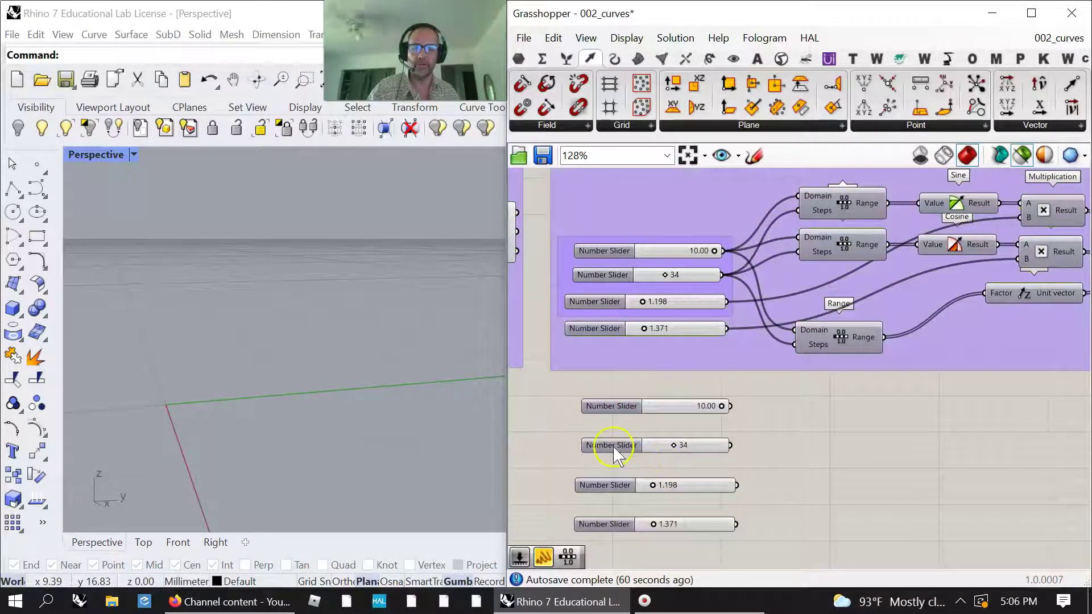
Add a Range component beside the copied sliders and connect the 10.00 slider to its Domain input
{"action": "right_click_drag", "start_coordinate": [870, 426], "coordinate": [785, 454]}
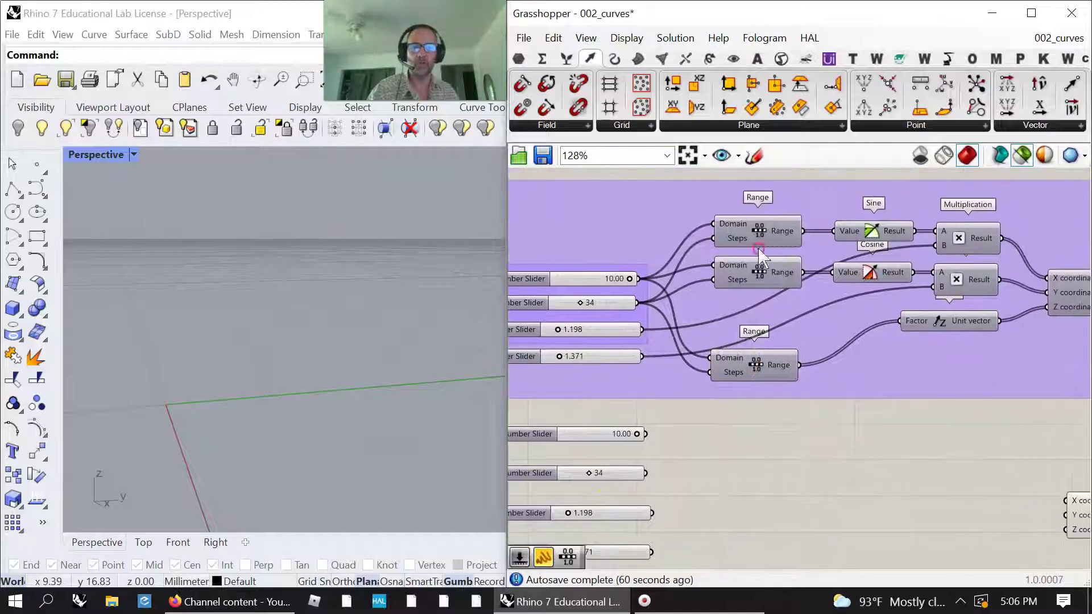
{"action": "right_click_drag", "start_coordinate": [715, 479], "coordinate": [811, 459]}
{"action": "right_click_drag", "start_coordinate": [786, 501], "coordinate": [798, 462]}
{"action": "right_click_drag", "start_coordinate": [752, 508], "coordinate": [787, 492]}
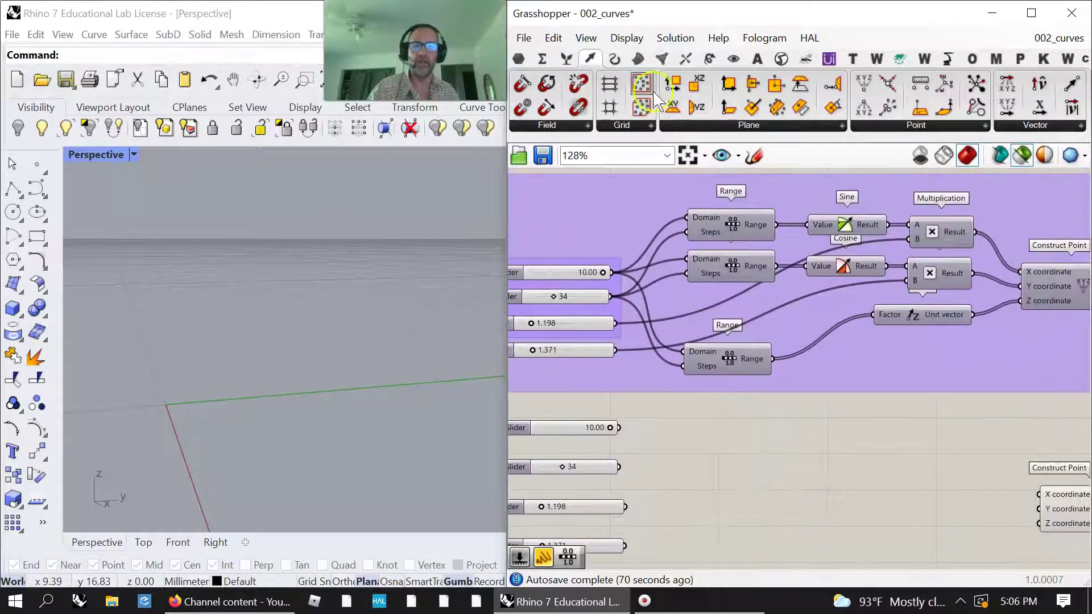
{"action": "left_click", "coordinate": [567, 59]}
{"action": "left_click", "coordinate": [730, 122]}
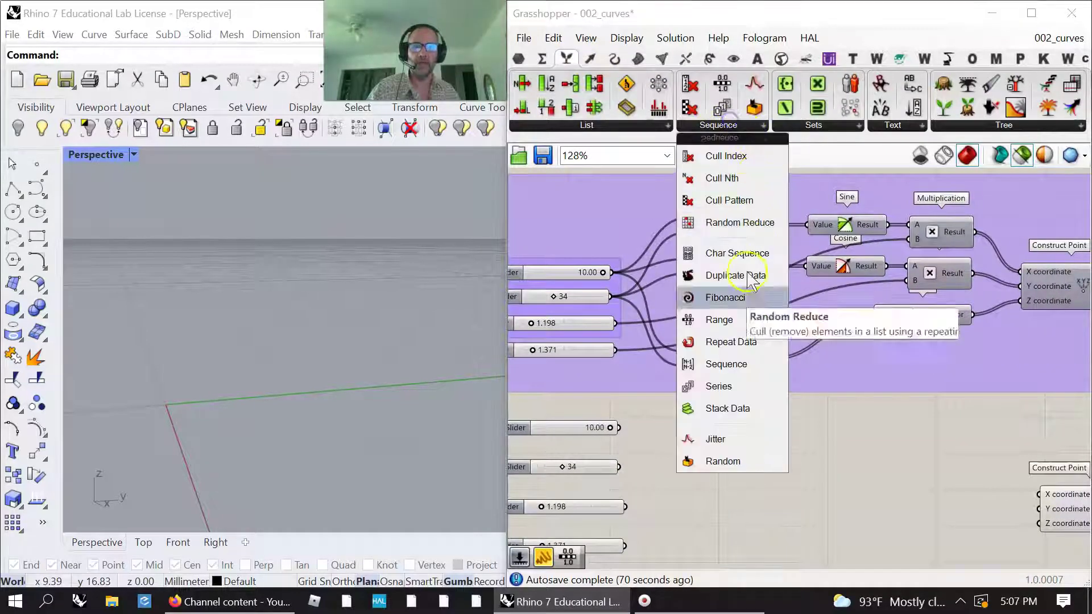
{"action": "left_click", "coordinate": [730, 322]}
{"action": "left_click", "coordinate": [721, 453]}
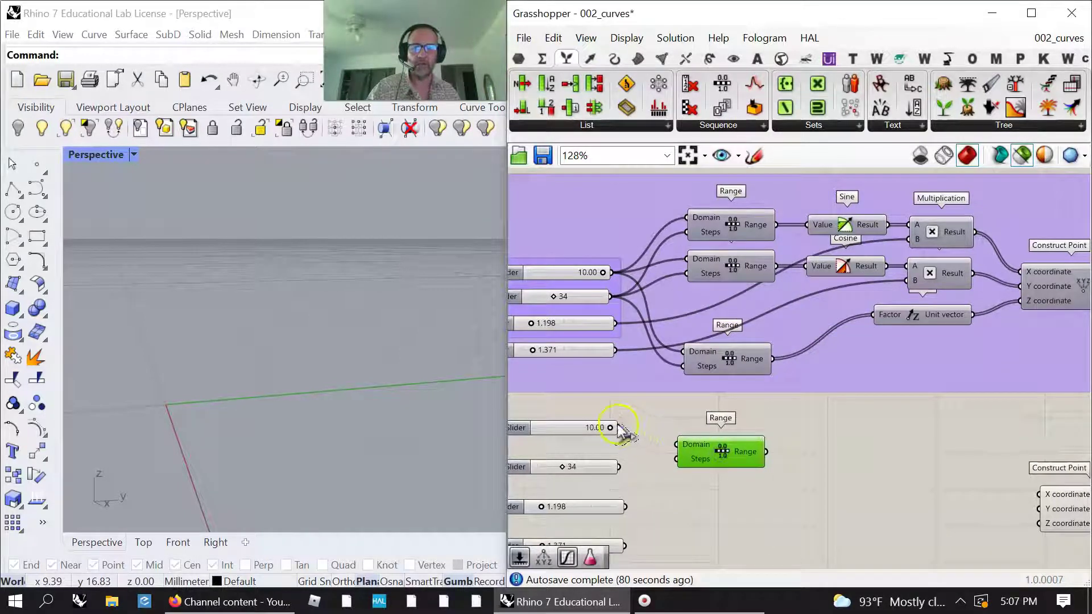
{"action": "left_click_drag", "start_coordinate": [671, 449], "coordinate": [676, 445]}
Duplicate the wired Range component twice and place the copies below the original
{"action": "key", "text": "ctrl+c"}
{"action": "key", "text": "ctrl+v"}
{"action": "left_click_drag", "start_coordinate": [746, 457], "coordinate": [740, 563]}
{"action": "key", "text": "ctrl+v"}
{"action": "left_click_drag", "start_coordinate": [730, 449], "coordinate": [737, 501]}
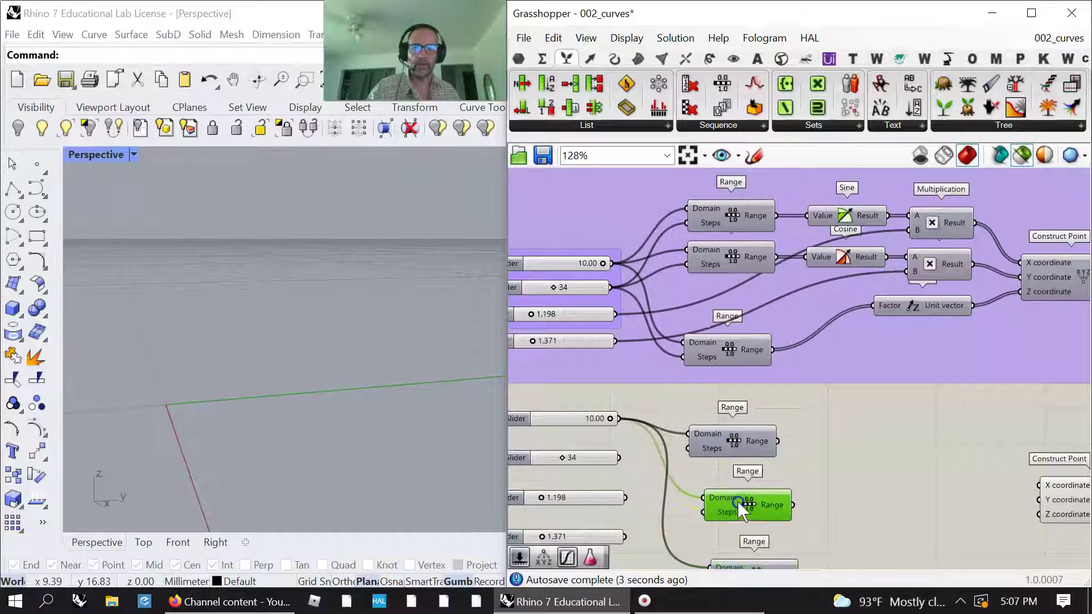
Connect the copied 34 slider to the Steps inputs of all three new Range components and align them in a column
{"action": "right_click_drag", "start_coordinate": [684, 527], "coordinate": [729, 460]}
{"action": "left_click_drag", "start_coordinate": [667, 395], "coordinate": [742, 392]}
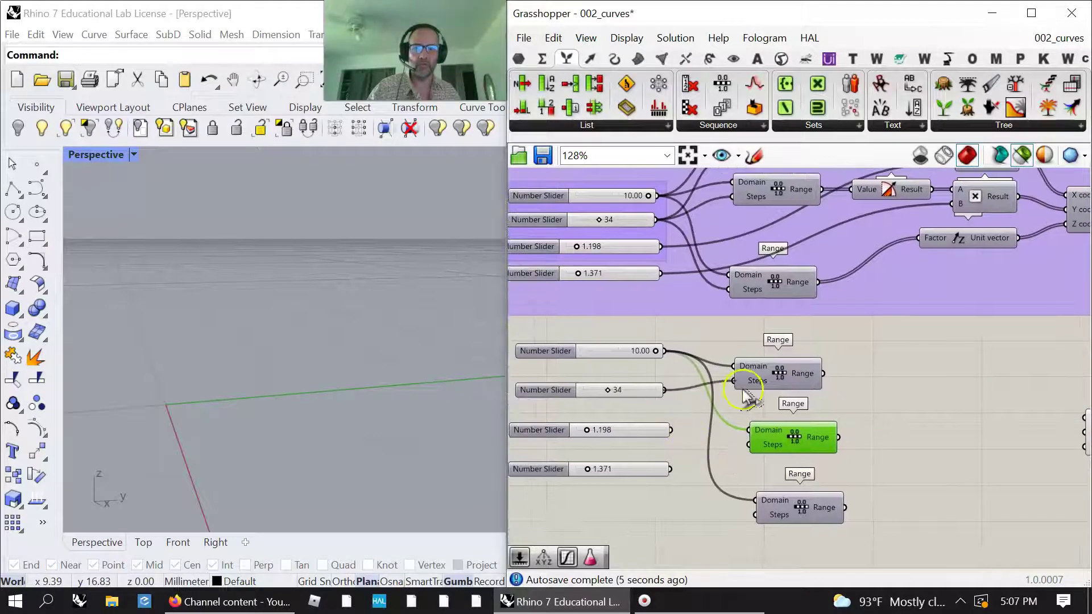
{"action": "left_click_drag", "start_coordinate": [665, 388], "coordinate": [748, 447]}
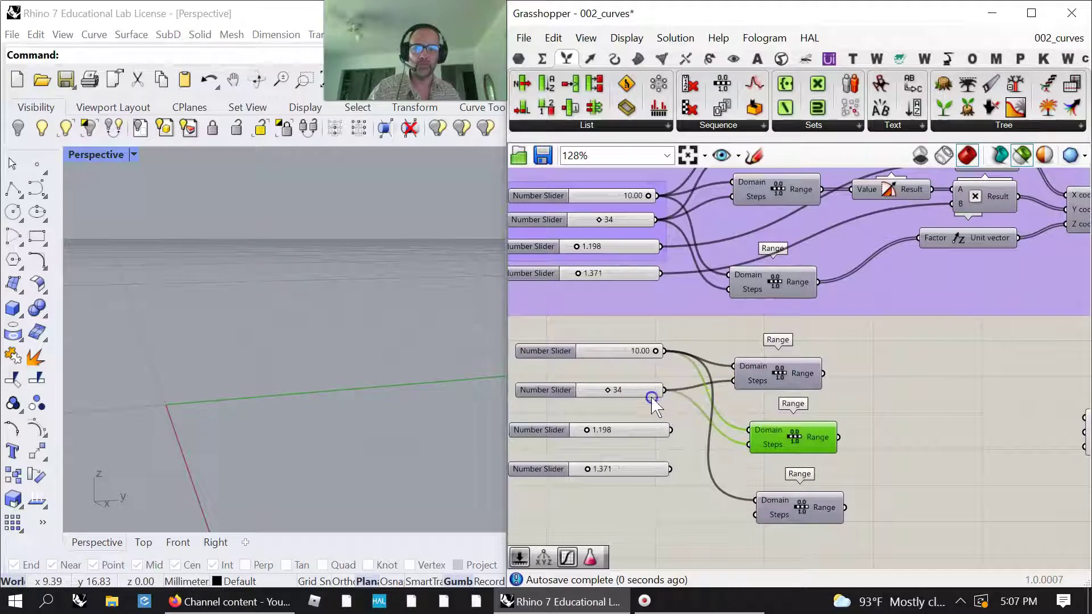
{"action": "left_click_drag", "start_coordinate": [667, 392], "coordinate": [780, 500]}
{"action": "left_click_drag", "start_coordinate": [839, 532], "coordinate": [777, 361]}
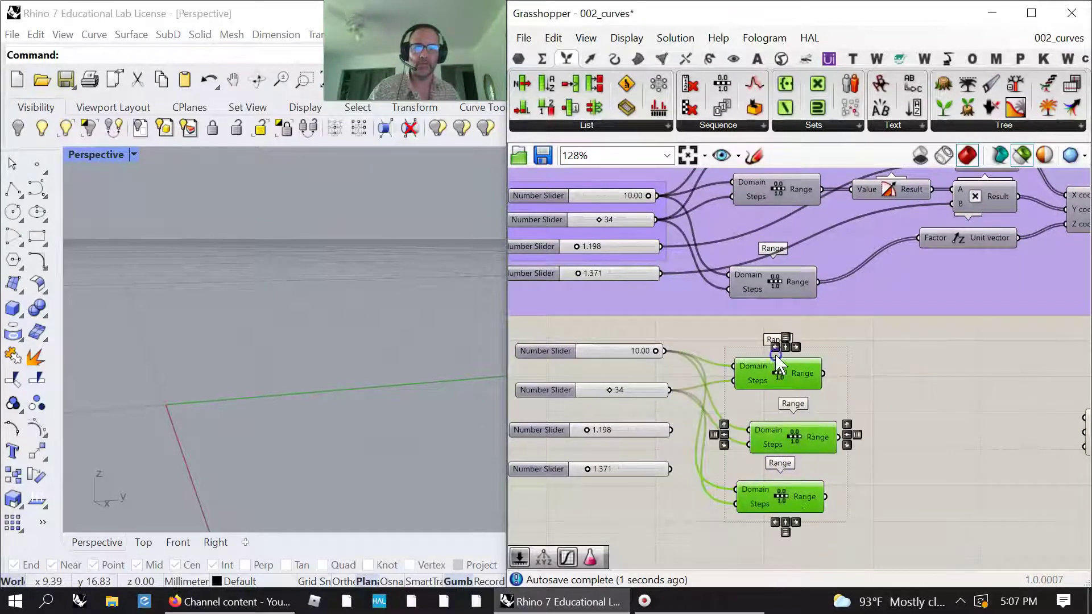
{"action": "left_click", "coordinate": [785, 347]}
Add Sine and Cosine components and connect the first Range to Sine and the second Range to Cosine
{"action": "right_click_drag", "start_coordinate": [910, 401], "coordinate": [819, 442]}
{"action": "left_click", "coordinate": [840, 390]}
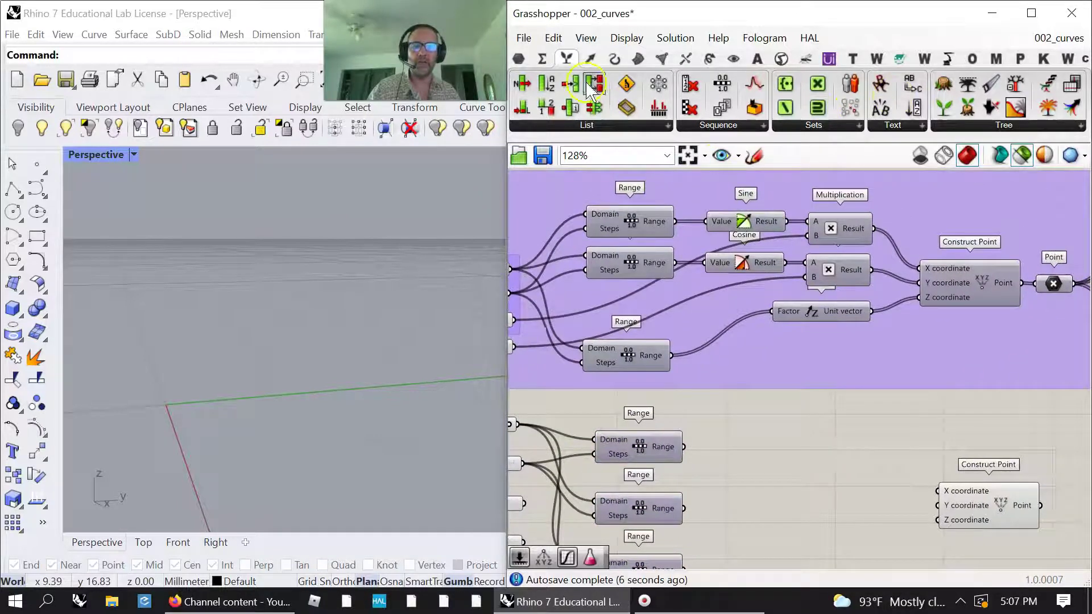
{"action": "left_click", "coordinate": [543, 59]}
{"action": "left_click_drag", "start_coordinate": [964, 108], "coordinate": [781, 453]}
{"action": "left_click_drag", "start_coordinate": [972, 86], "coordinate": [779, 512]}
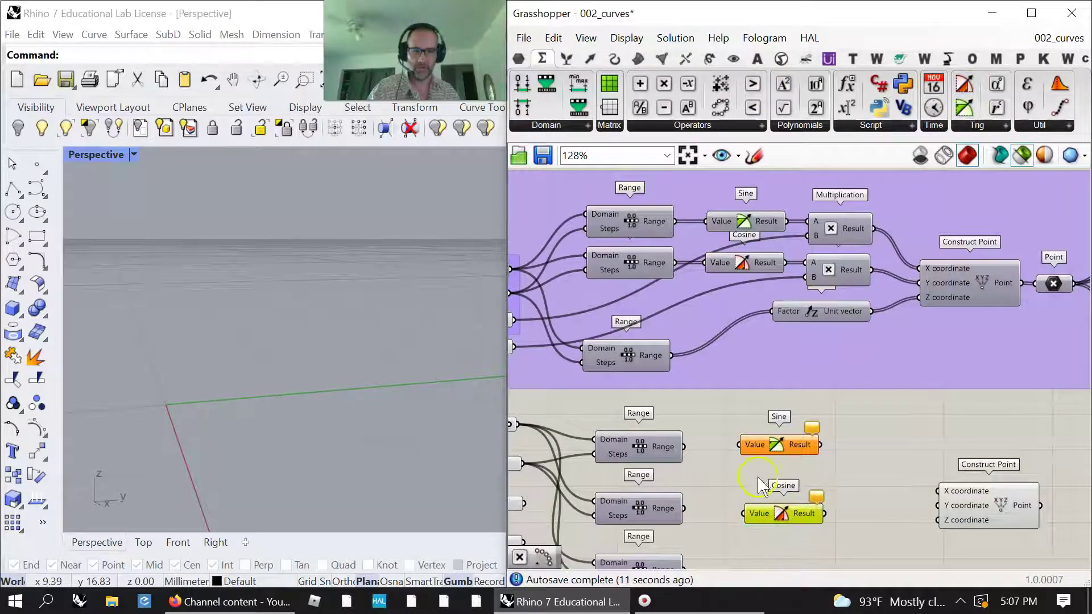
{"action": "left_click_drag", "start_coordinate": [686, 448], "coordinate": [740, 445]}
{"action": "left_click_drag", "start_coordinate": [685, 509], "coordinate": [743, 519]}
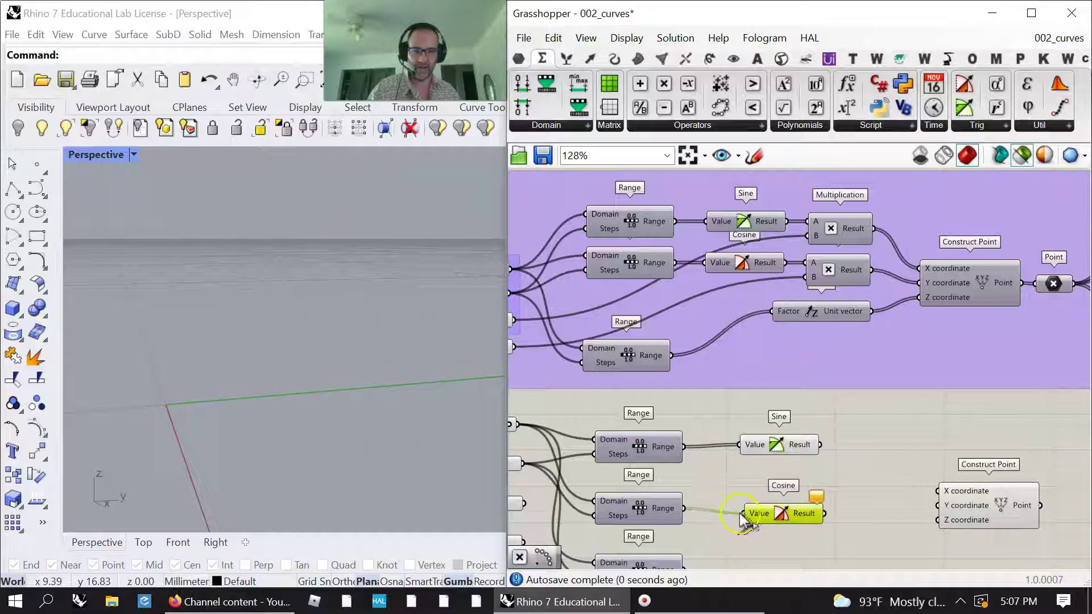
Connect Sine to the X, Cosine to the Y and the third Range to the Z coordinate of the new Construct Point
{"action": "left_click_drag", "start_coordinate": [820, 446], "coordinate": [922, 492]}
{"action": "left_click_drag", "start_coordinate": [856, 506], "coordinate": [938, 505]}
{"action": "right_click_drag", "start_coordinate": [860, 536], "coordinate": [853, 417]}
{"action": "left_click", "coordinate": [982, 401]}
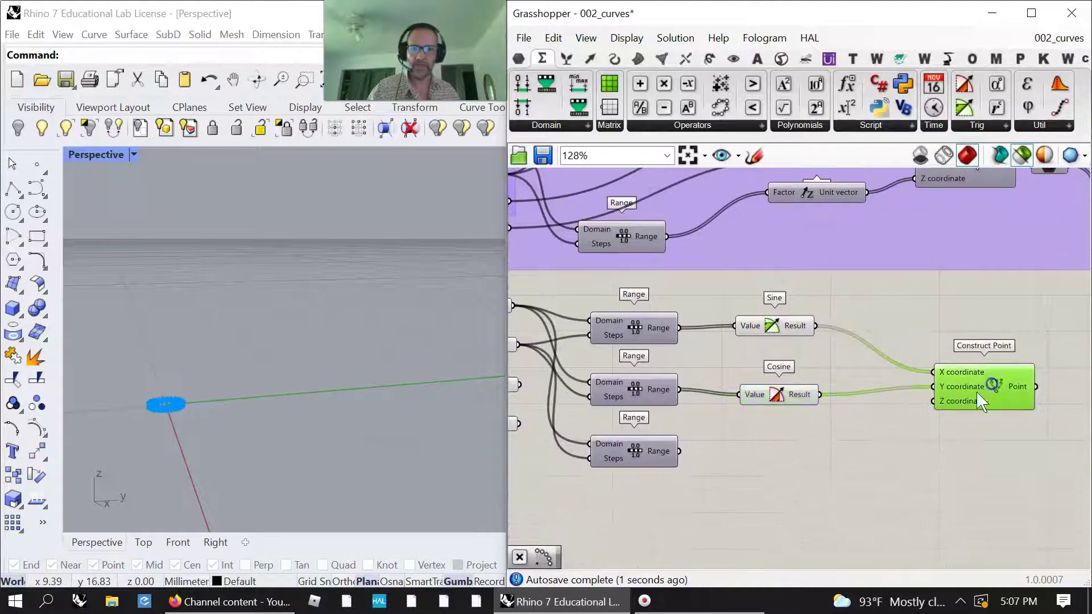
{"action": "scroll", "coordinate": [202, 432], "scroll_direction": "up", "scroll_amount": 6}
{"action": "scroll", "coordinate": [151, 430], "scroll_direction": "down", "scroll_amount": 6}
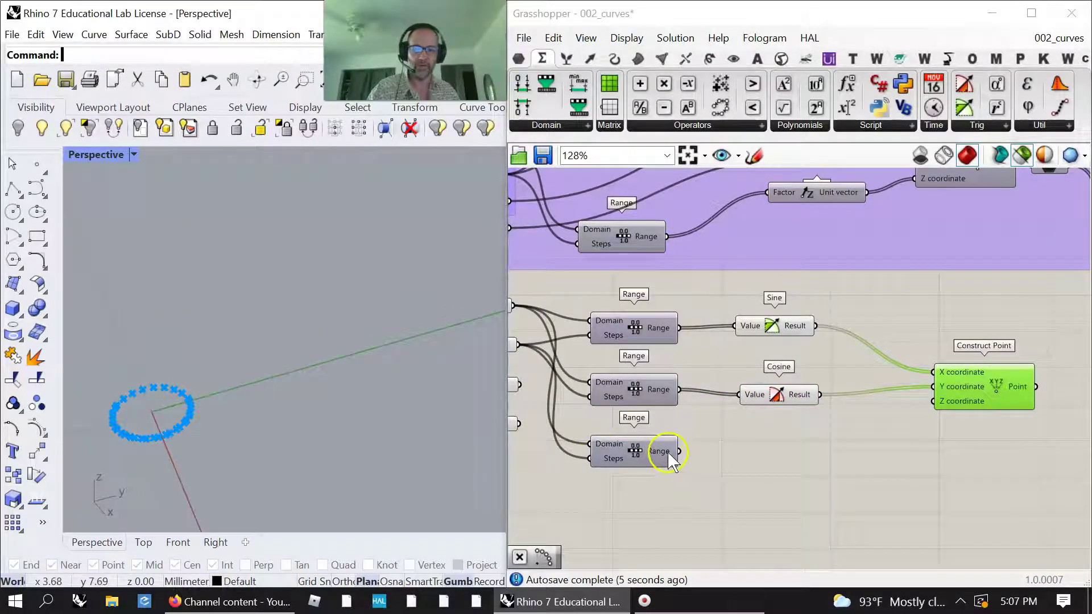
{"action": "left_click_drag", "start_coordinate": [678, 453], "coordinate": [932, 402]}
{"action": "right_click_drag", "start_coordinate": [368, 408], "coordinate": [287, 421]}
Insert a Multiplication component after both Sine and Cosine, wiring their results through input A to Construct Point's X and Y coordinates
{"action": "left_click_drag", "start_coordinate": [799, 394], "coordinate": [769, 393]}
{"action": "left_click_drag", "start_coordinate": [805, 327], "coordinate": [782, 334]}
{"action": "right_click_drag", "start_coordinate": [780, 253], "coordinate": [776, 383]}
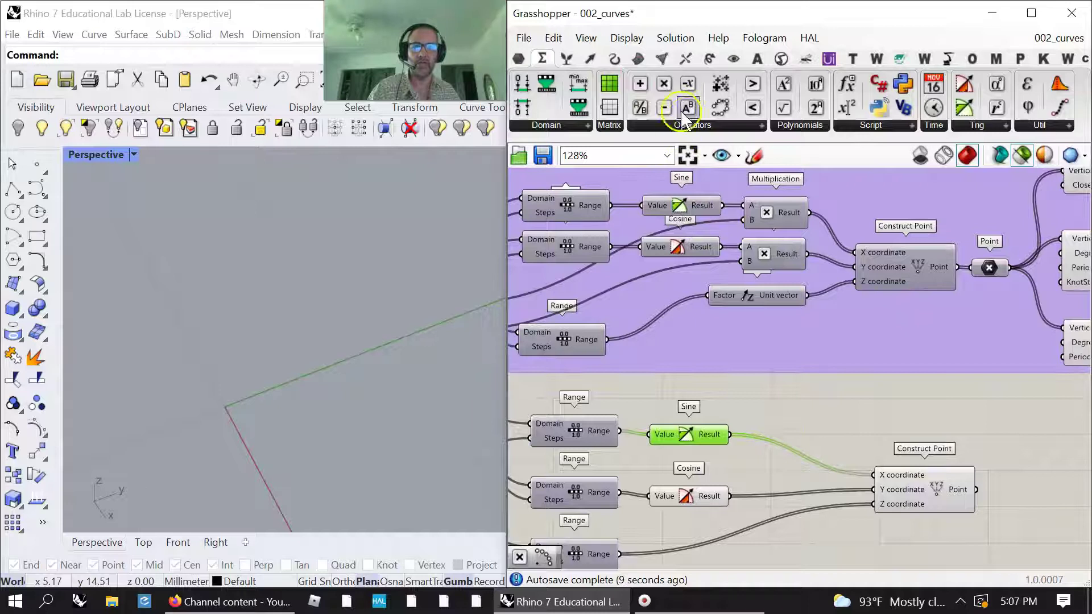
{"action": "left_click_drag", "start_coordinate": [664, 83], "coordinate": [763, 429]}
{"action": "left_click_drag", "start_coordinate": [785, 437], "coordinate": [819, 530]}
{"action": "left_click_drag", "start_coordinate": [758, 515], "coordinate": [775, 521]}
{"action": "left_click_drag", "start_coordinate": [867, 513], "coordinate": [879, 479]}
Connect the 1.198 slider to B of the Sine Multiplication and the 1.371 slider to B of the Cosine Multiplication, and preview Construct Point
{"action": "right_click_drag", "start_coordinate": [806, 516], "coordinate": [877, 374]}
{"action": "right_click_drag", "start_coordinate": [842, 432], "coordinate": [903, 427]}
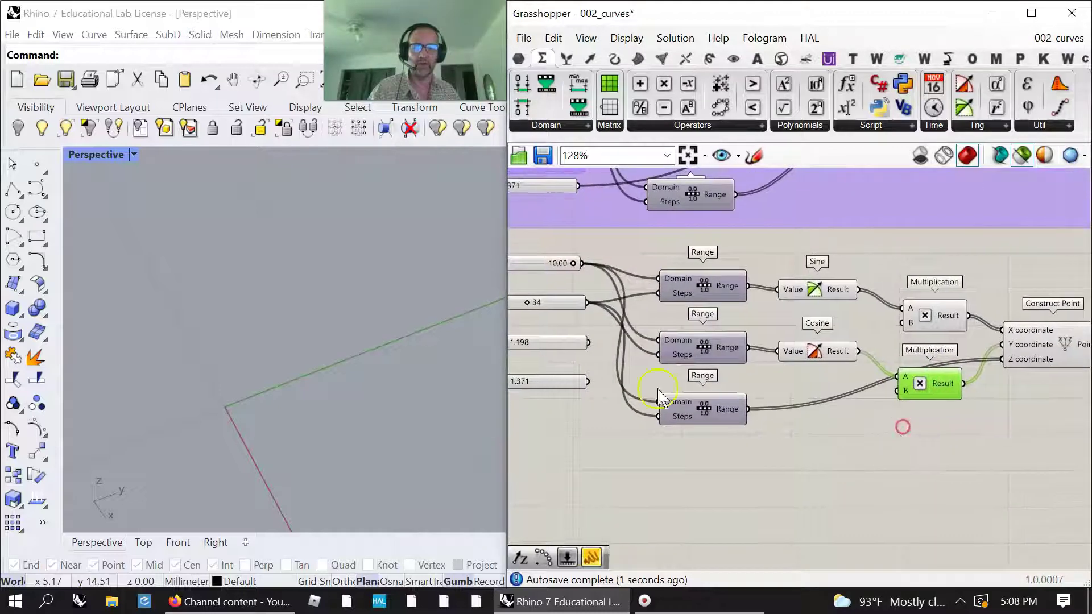
{"action": "left_click_drag", "start_coordinate": [590, 342], "coordinate": [902, 323]}
{"action": "left_click_drag", "start_coordinate": [588, 381], "coordinate": [904, 391]}
{"action": "left_click", "coordinate": [1026, 350]}
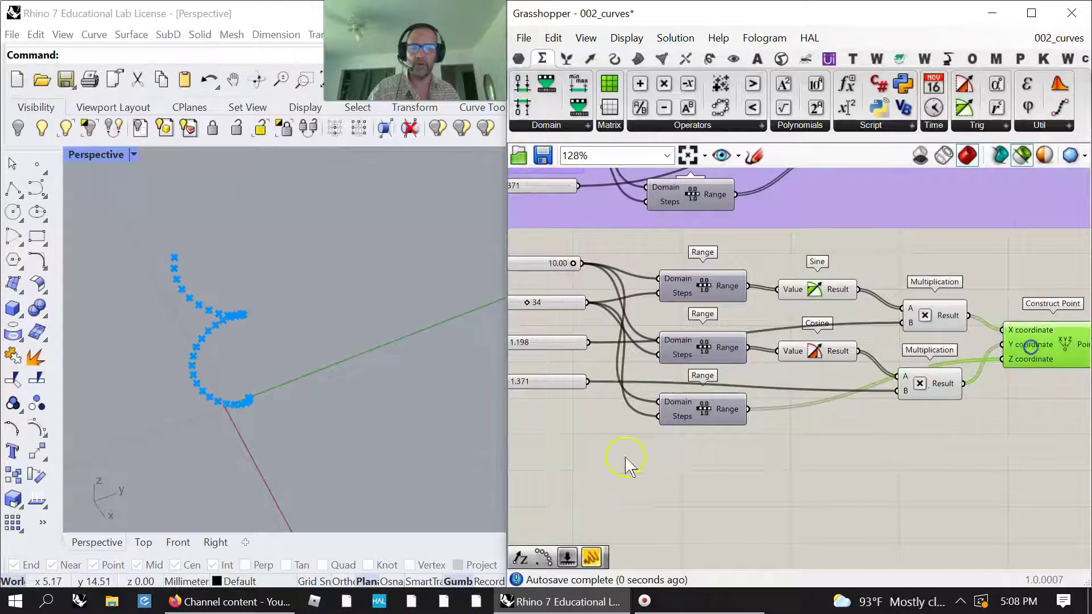
Set the four copied sliders to 3.49, 16, 1.929 and 0.507, and move the first one away from the Range components
{"action": "right_click_drag", "start_coordinate": [626, 465], "coordinate": [835, 474]}
{"action": "mouse_move", "coordinate": [715, 396]}
{"action": "left_mouse_down"}
{"action": "mouse_move", "coordinate": [746, 396]}
{"action": "mouse_move", "coordinate": [709, 401]}
{"action": "left_mouse_up"}
{"action": "mouse_move", "coordinate": [713, 356]}
{"action": "left_mouse_down"}
{"action": "mouse_move", "coordinate": [749, 358]}
{"action": "mouse_move", "coordinate": [719, 359]}
{"action": "left_mouse_up"}
{"action": "mouse_move", "coordinate": [735, 313]}
{"action": "left_mouse_down"}
{"action": "mouse_move", "coordinate": [788, 313]}
{"action": "mouse_move", "coordinate": [710, 317]}
{"action": "mouse_move", "coordinate": [721, 320]}
{"action": "left_mouse_up"}
{"action": "left_click_drag", "start_coordinate": [782, 276], "coordinate": [648, 276]}
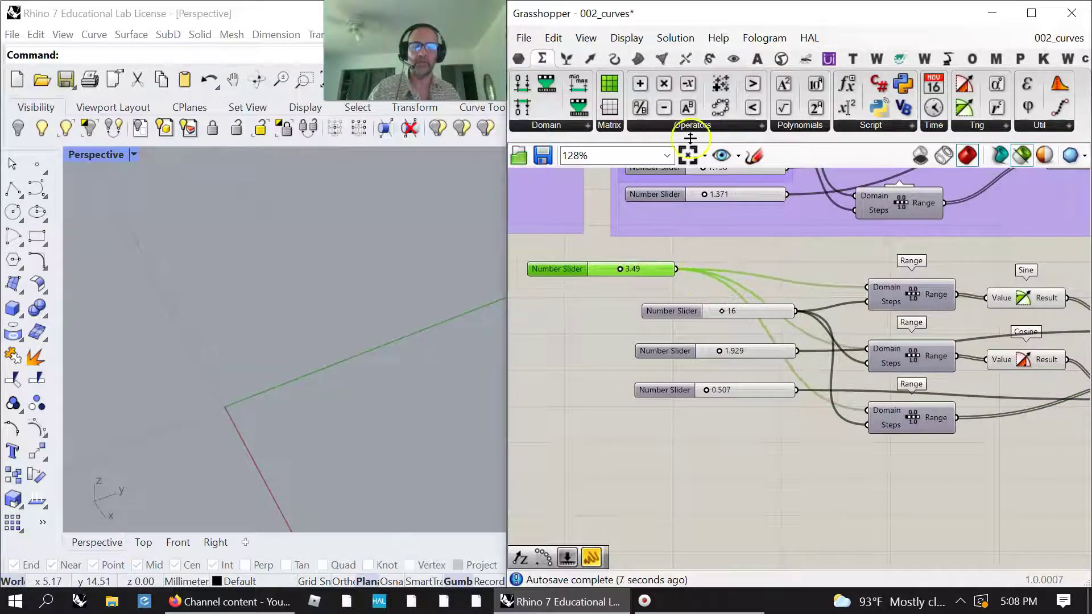
Add a Pi component, rewire its output to the three Domain inputs, and feed its Factor from the 3.49 slider
{"action": "left_click", "coordinate": [526, 58]}
{"action": "left_click", "coordinate": [543, 58]}
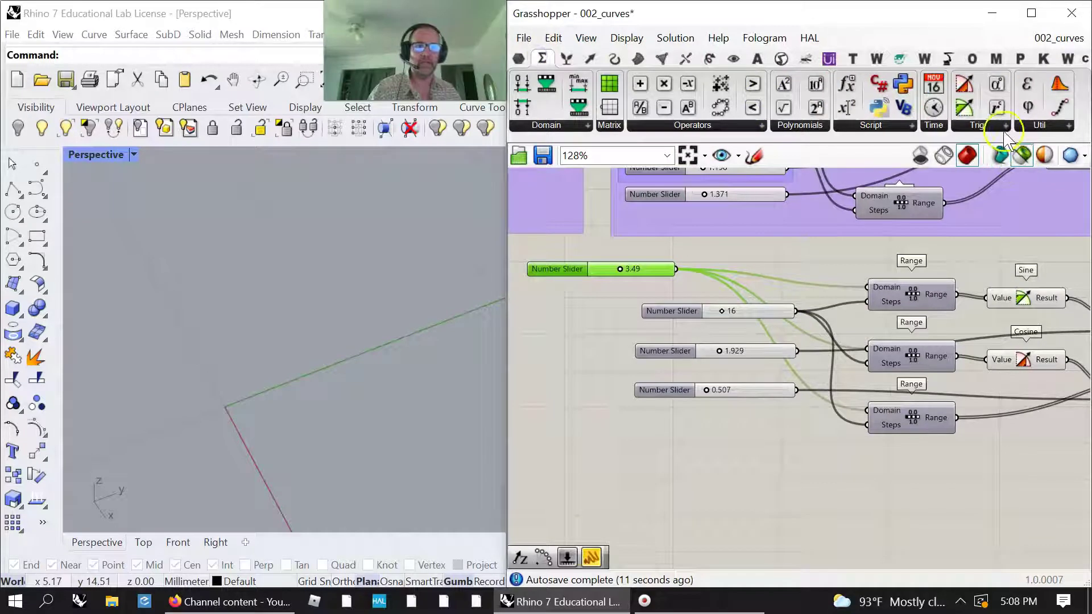
{"action": "left_click", "coordinate": [1032, 123]}
{"action": "left_click_drag", "start_coordinate": [973, 178], "coordinate": [789, 268]}
{"action": "left_click_drag", "start_coordinate": [675, 269], "coordinate": [787, 275], "text": "ctrl+shift"}
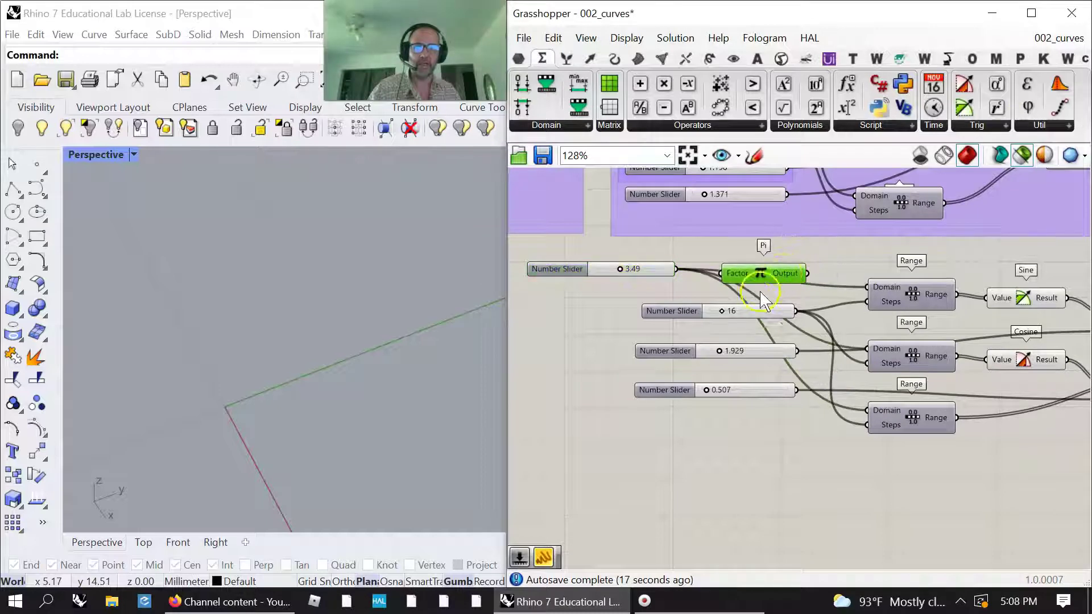
{"action": "left_click_drag", "start_coordinate": [678, 270], "coordinate": [765, 271], "text": "ctrl+shift"}
Give the slider feeding Pi's Factor snapping values of .5, 1, 1.5, 2, 2.5, 3, 3.5 and 4
{"action": "left_click", "coordinate": [633, 271]}
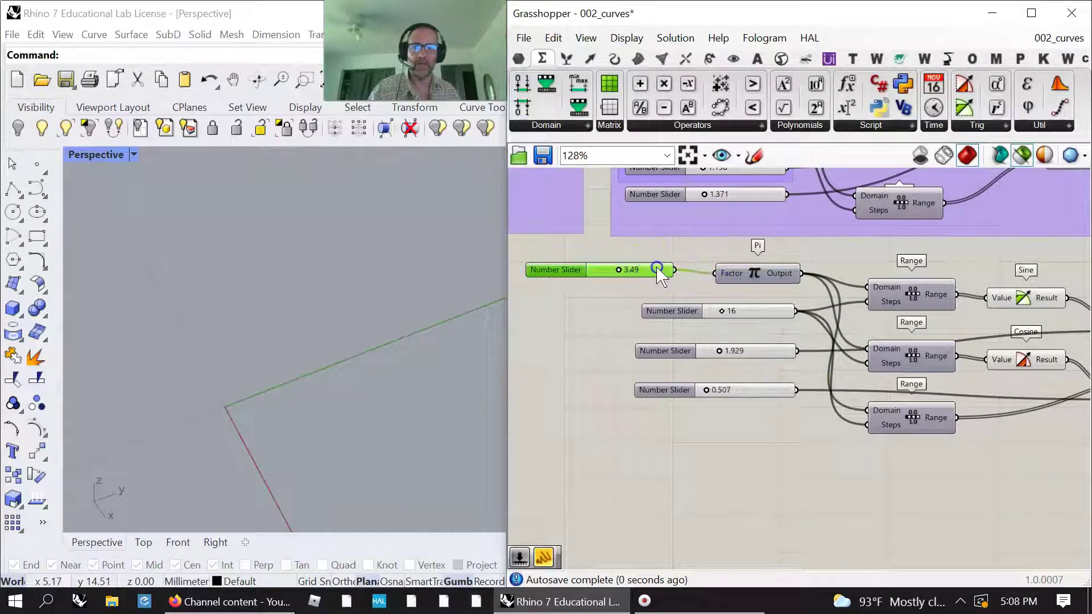
{"action": "right_click", "coordinate": [658, 272]}
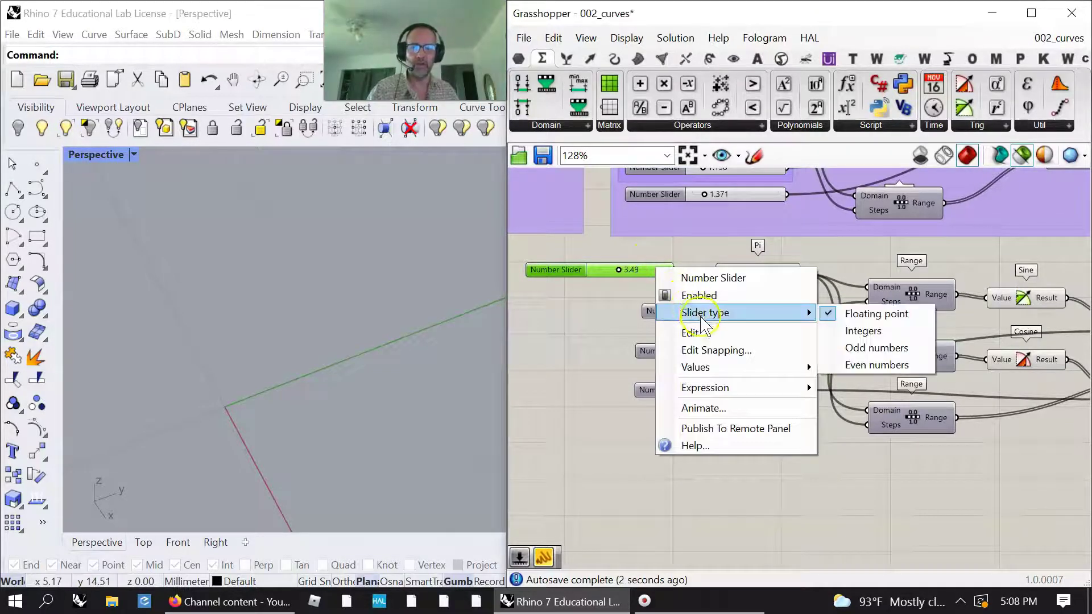
{"action": "left_click", "coordinate": [700, 350]}
{"action": "left_click", "coordinate": [629, 282]}
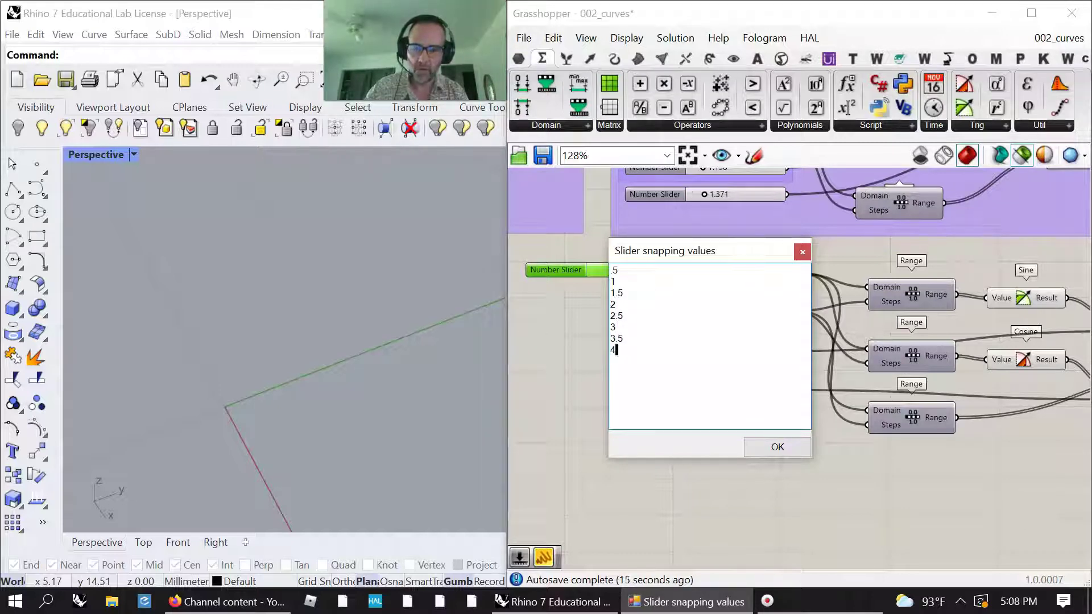
{"action": "left_click", "coordinate": [770, 441]}
Preview the Construct Point result and set the slider feeding Pi's Factor to 3.00
{"action": "right_click_drag", "start_coordinate": [1006, 397], "coordinate": [846, 371]}
{"action": "scroll", "coordinate": [915, 359], "scroll_direction": "down", "scroll_amount": 2}
{"action": "left_click", "coordinate": [1051, 347]}
{"action": "right_click_drag", "start_coordinate": [775, 397], "coordinate": [870, 446]}
{"action": "left_click", "coordinate": [700, 340]}
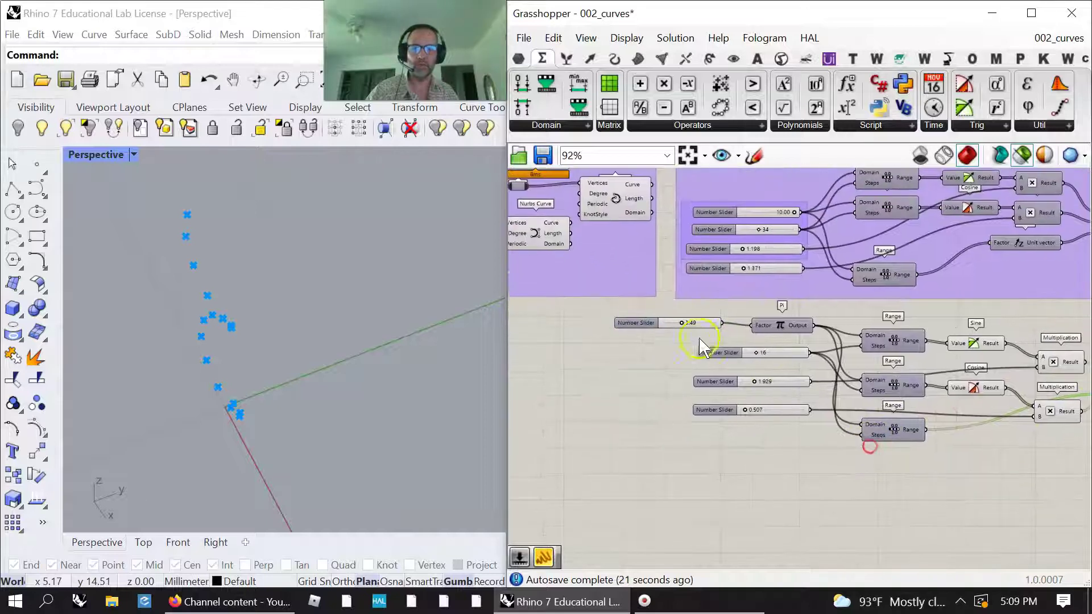
{"action": "left_click", "coordinate": [684, 323]}
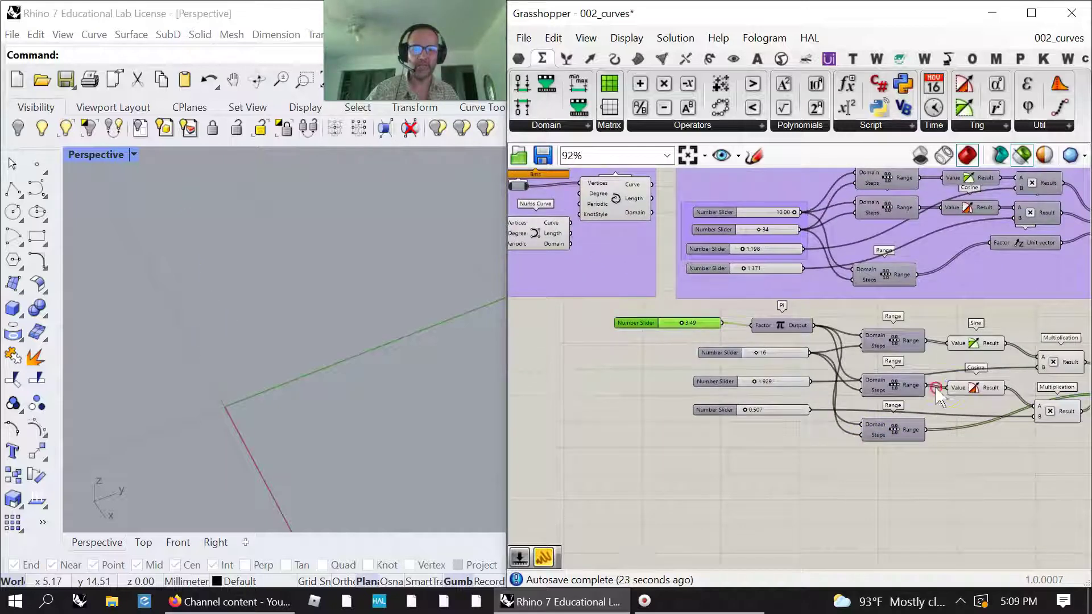
{"action": "right_click_drag", "start_coordinate": [936, 388], "coordinate": [825, 368]}
{"action": "left_click", "coordinate": [1021, 366]}
{"action": "scroll", "coordinate": [570, 322], "scroll_direction": "up", "scroll_amount": 7}
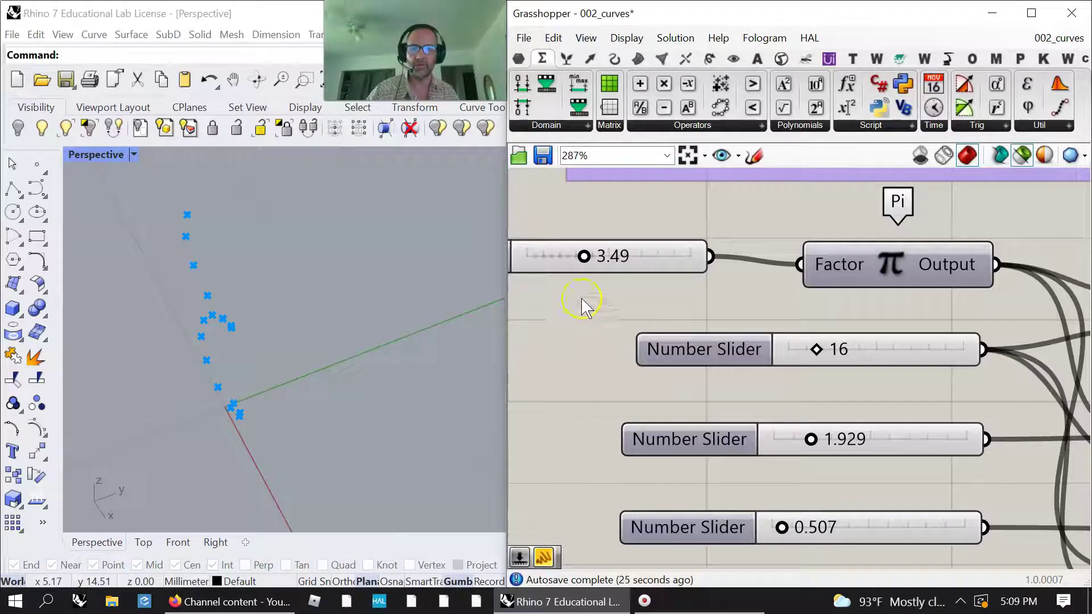
{"action": "mouse_move", "coordinate": [580, 257]}
{"action": "left_mouse_down"}
{"action": "mouse_move", "coordinate": [536, 253]}
{"action": "mouse_move", "coordinate": [634, 256]}
{"action": "mouse_move", "coordinate": [544, 260]}
{"action": "mouse_move", "coordinate": [578, 265]}
{"action": "left_mouse_up"}
{"action": "scroll", "coordinate": [643, 322], "scroll_direction": "down", "scroll_amount": 5}
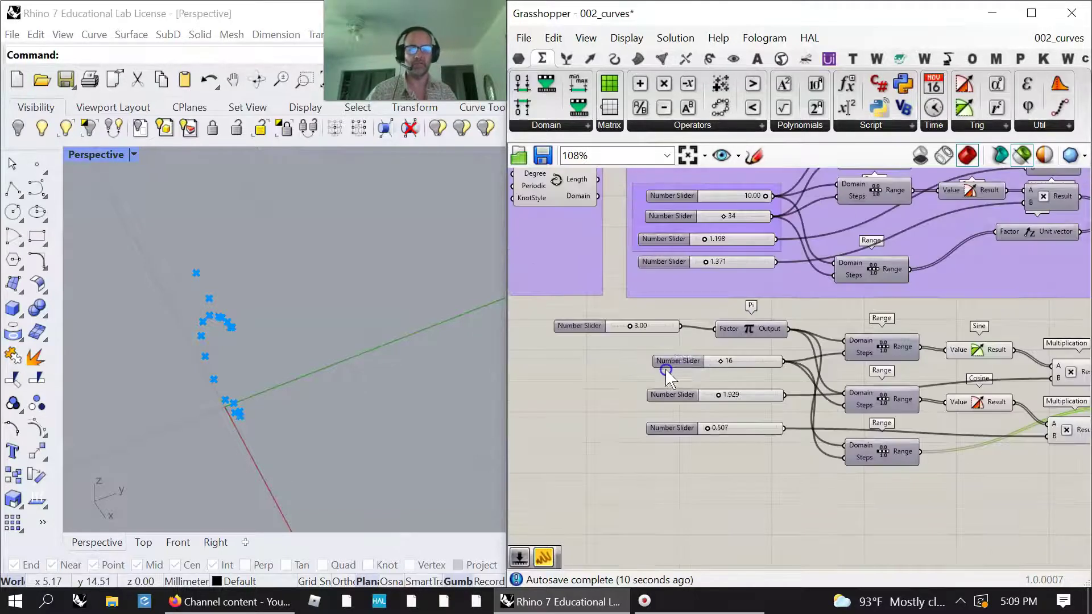
Move the 16, 1.929 and 0.507 sliders so they line up beneath the 3.00 slider
{"action": "left_click_drag", "start_coordinate": [653, 328], "coordinate": [662, 335]}
{"action": "left_click_drag", "start_coordinate": [683, 475], "coordinate": [658, 360]}
{"action": "left_click_drag", "start_coordinate": [672, 363], "coordinate": [571, 365]}
{"action": "left_click_drag", "start_coordinate": [683, 490], "coordinate": [593, 327]}
{"action": "left_click", "coordinate": [618, 317]}
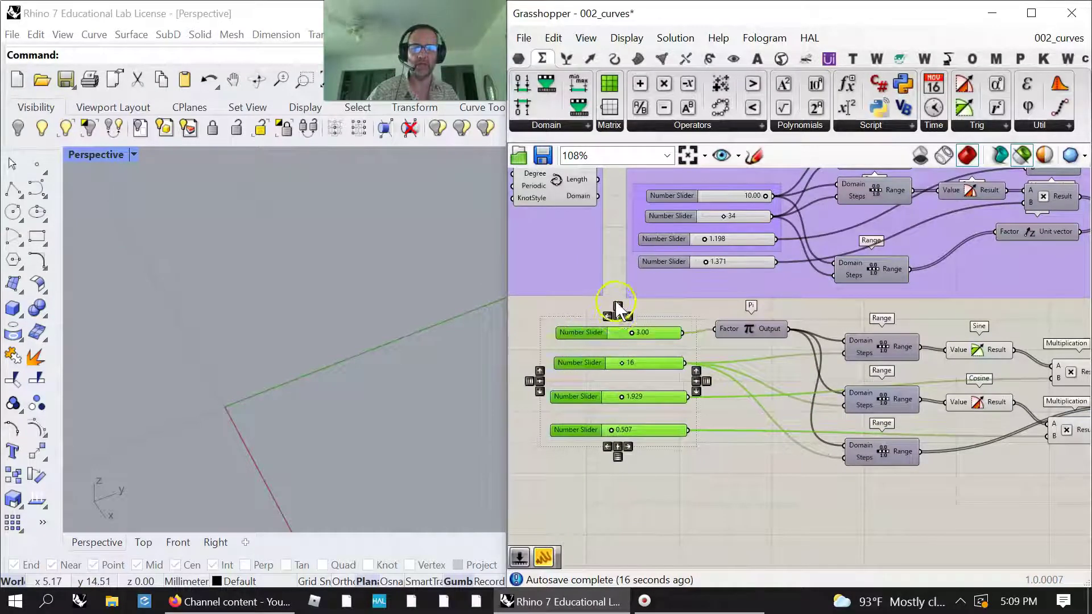
{"action": "left_click", "coordinate": [643, 345]}
Group the four number sliders of the new definition
{"action": "right_click_drag", "start_coordinate": [839, 466], "coordinate": [855, 482]}
{"action": "left_click_drag", "start_coordinate": [742, 464], "coordinate": [670, 338]}
{"action": "right_click", "coordinate": [581, 416]}
{"action": "left_click", "coordinate": [620, 468]}
Shift Construct Point clear of the Multiplication components, add a Point parameter after it and connect its Point output to the parameter
{"action": "right_click_drag", "start_coordinate": [908, 456], "coordinate": [867, 477]}
{"action": "left_click_drag", "start_coordinate": [878, 494], "coordinate": [738, 336]}
{"action": "right_click_drag", "start_coordinate": [933, 515], "coordinate": [713, 508]}
{"action": "right_click_drag", "start_coordinate": [843, 454], "coordinate": [832, 528]}
{"action": "left_click_drag", "start_coordinate": [718, 456], "coordinate": [744, 463]}
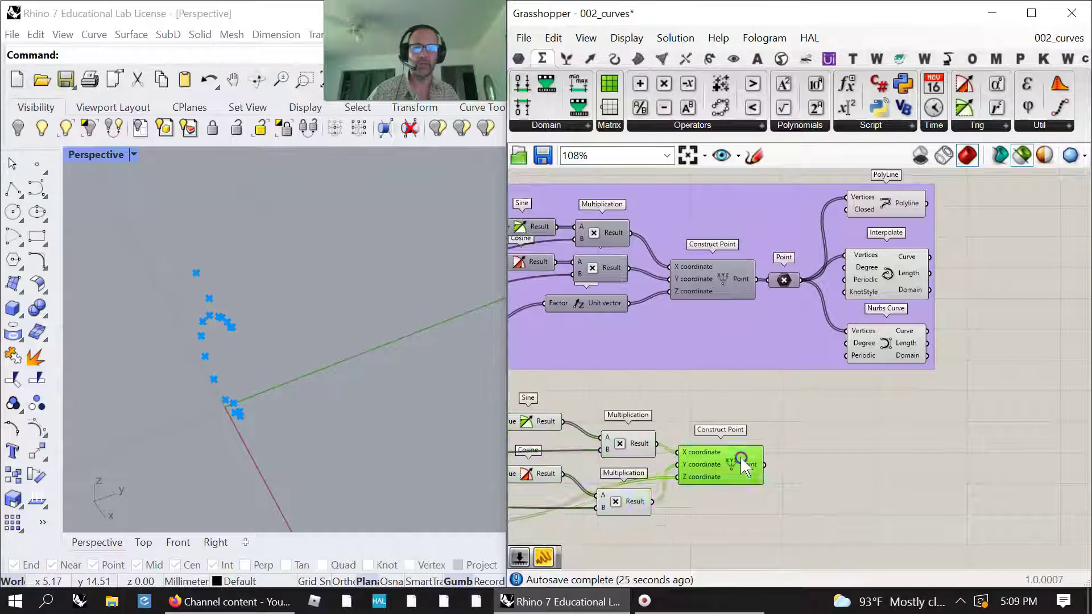
{"action": "scroll", "coordinate": [535, 79], "scroll_direction": "up", "scroll_amount": 1}
{"action": "left_click_drag", "start_coordinate": [532, 85], "coordinate": [862, 463]}
{"action": "left_click_drag", "start_coordinate": [792, 471], "coordinate": [821, 482]}
{"action": "left_click_drag", "start_coordinate": [951, 409], "coordinate": [996, 370]}
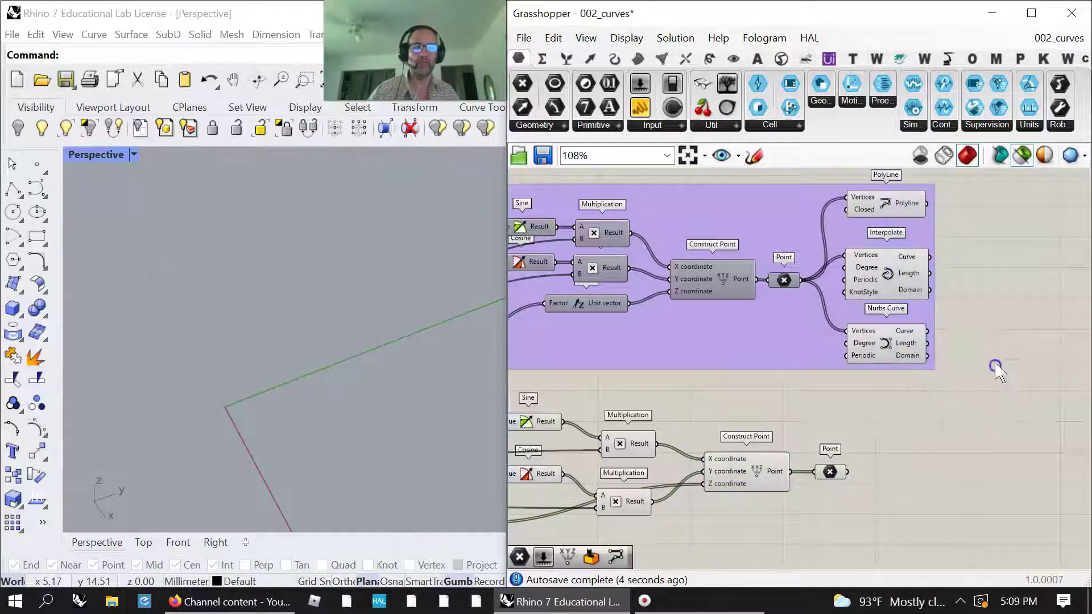
Copy the PolyLine, Interpolate and Nurbs Curve components beside the new Point parameter and connect it to their Vertices inputs
{"action": "left_click_drag", "start_coordinate": [812, 389], "coordinate": [954, 175]}
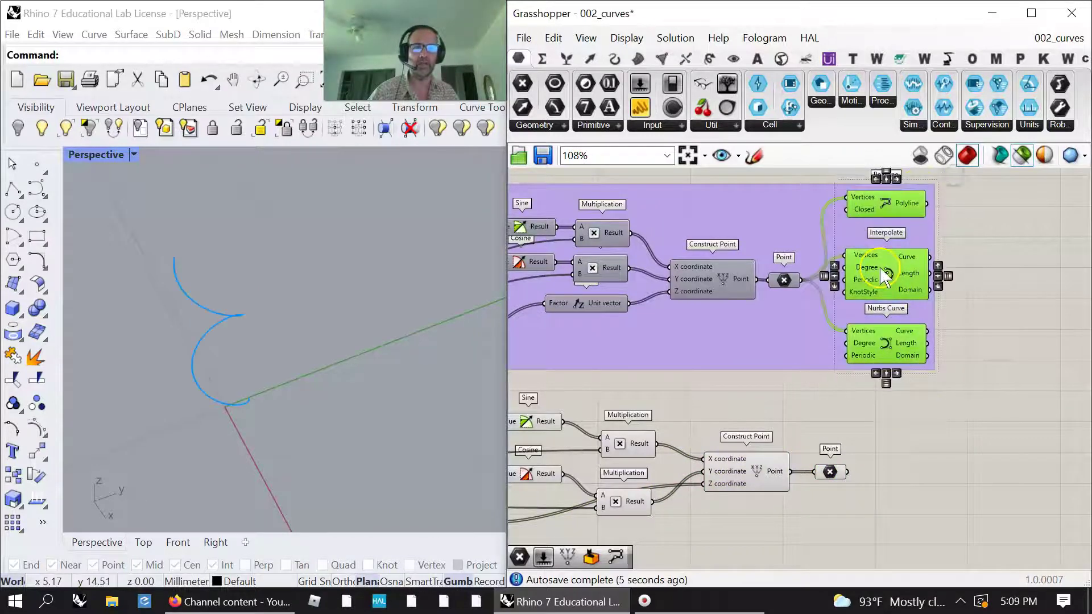
{"action": "left_click_drag", "start_coordinate": [884, 277], "coordinate": [915, 480], "text": "alt"}
{"action": "left_click_drag", "start_coordinate": [869, 404], "coordinate": [848, 472]}
{"action": "left_click_drag", "start_coordinate": [873, 522], "coordinate": [876, 537]}
{"action": "left_click", "coordinate": [982, 482]}
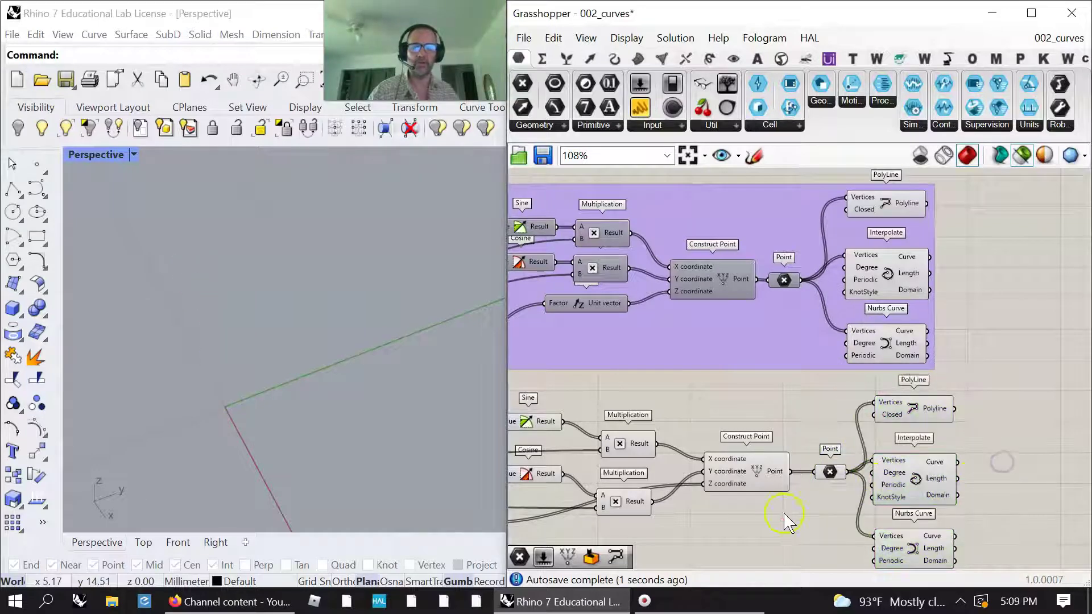
Turn off the preview of the new definition's components from the Ranges through the Point parameter
{"action": "scroll", "coordinate": [885, 444], "scroll_direction": "down", "scroll_amount": 4}
{"action": "left_click_drag", "start_coordinate": [927, 470], "coordinate": [671, 353]}
{"action": "right_click", "coordinate": [685, 471]}
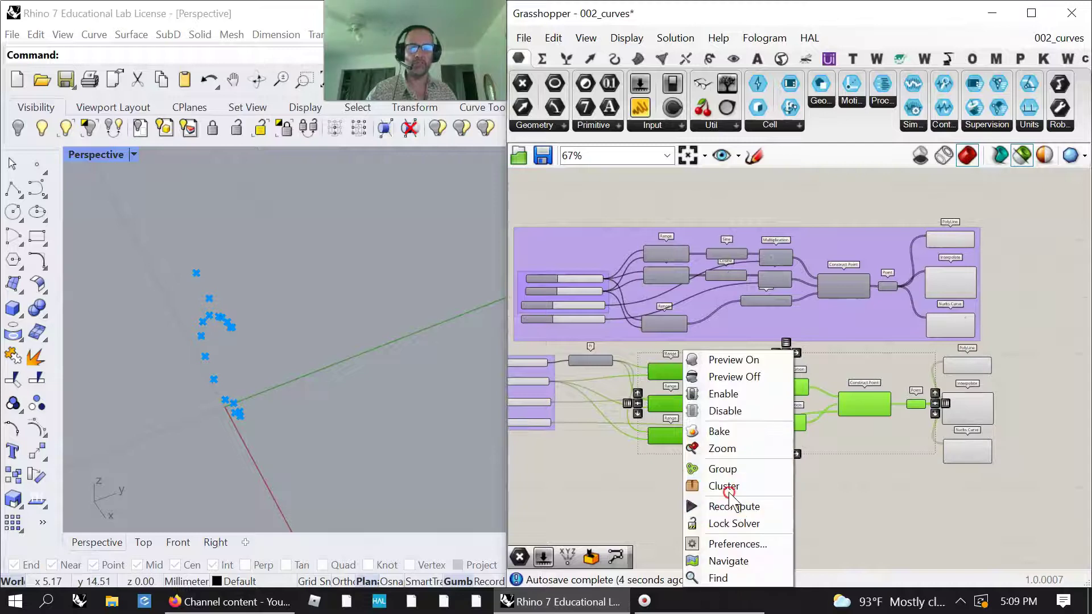
{"action": "left_click", "coordinate": [727, 377]}
Group the entire new definition, from sliders to curve components, and move the group farther below the existing one
{"action": "right_click_drag", "start_coordinate": [795, 534], "coordinate": [874, 511]}
{"action": "left_click_drag", "start_coordinate": [1064, 488], "coordinate": [611, 332]}
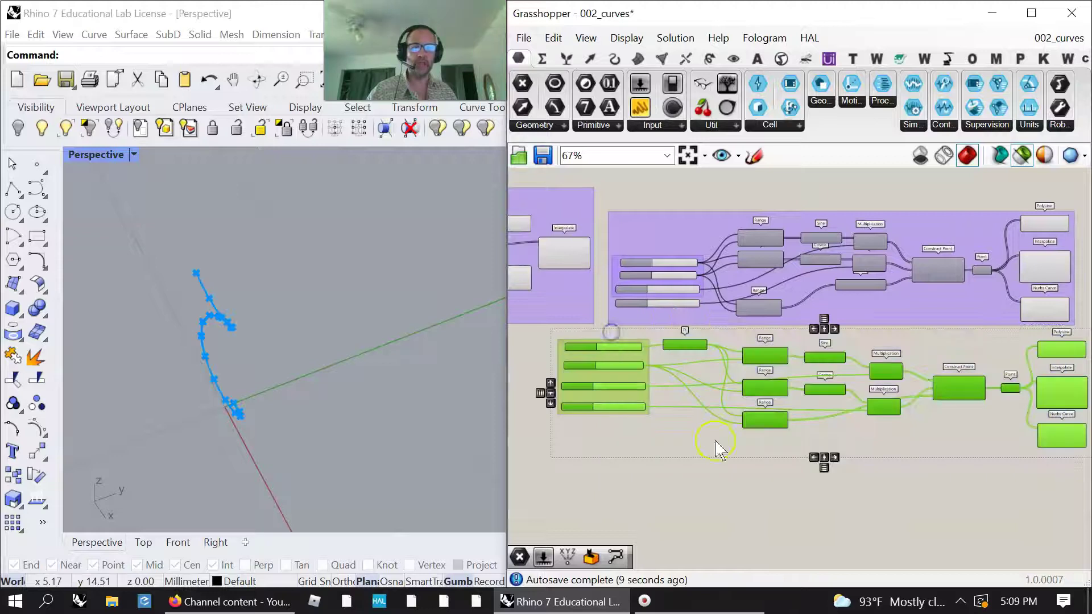
{"action": "right_click", "coordinate": [841, 452]}
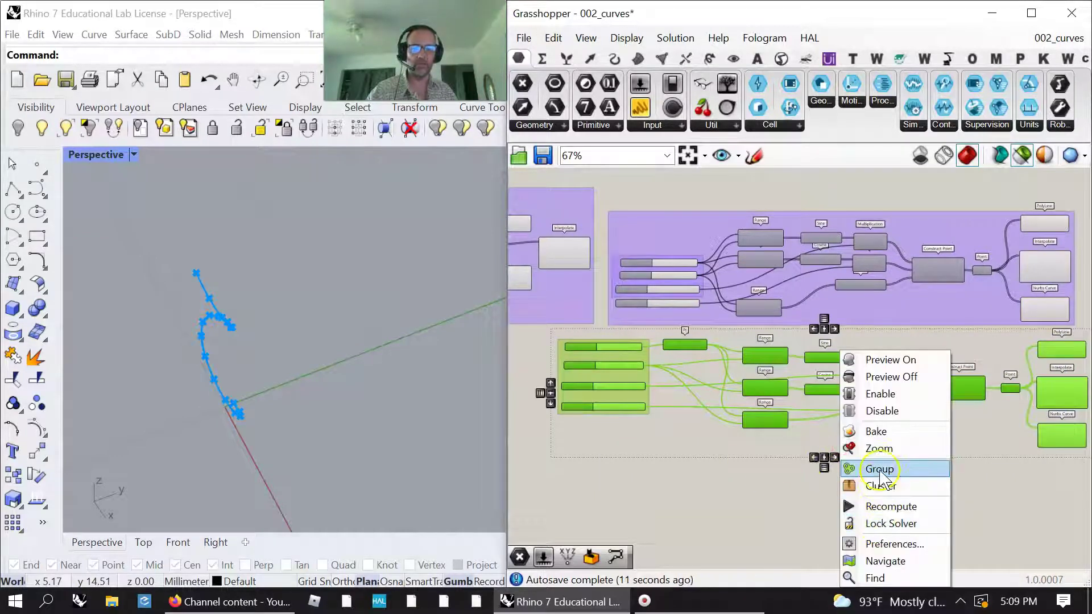
{"action": "left_click", "coordinate": [849, 468]}
{"action": "right_click_drag", "start_coordinate": [889, 424], "coordinate": [887, 469]}
{"action": "left_click_drag", "start_coordinate": [885, 467], "coordinate": [876, 476]}
{"action": "left_click", "coordinate": [851, 334]}
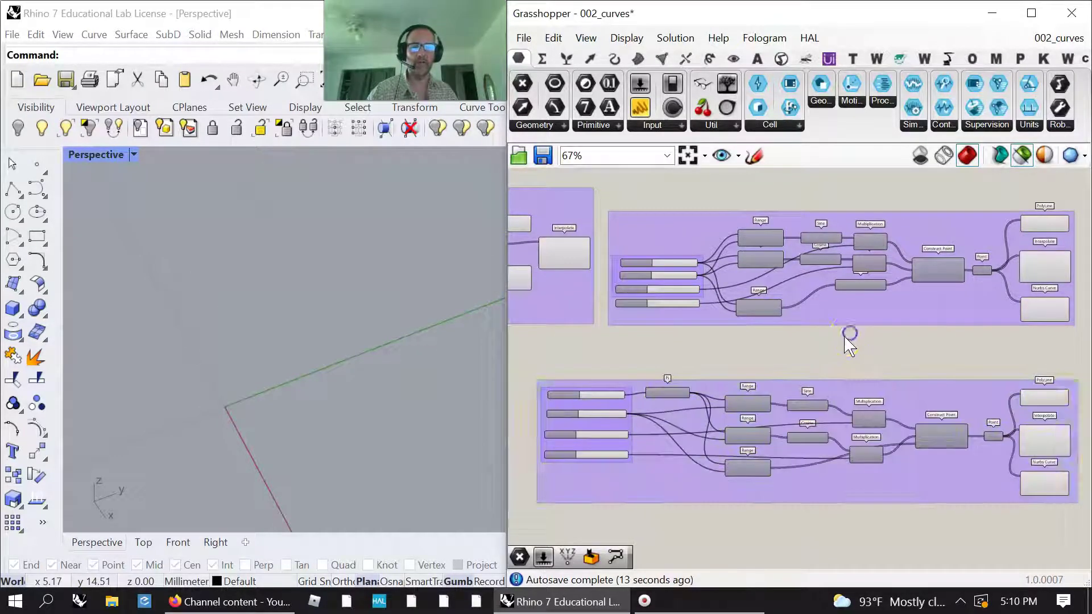
Highlight the geometry of the existing Sine/Cosine group above the new one in the viewport
{"action": "right_click_drag", "start_coordinate": [845, 343], "coordinate": [857, 501]}
{"action": "left_click_drag", "start_coordinate": [1074, 488], "coordinate": [660, 273]}
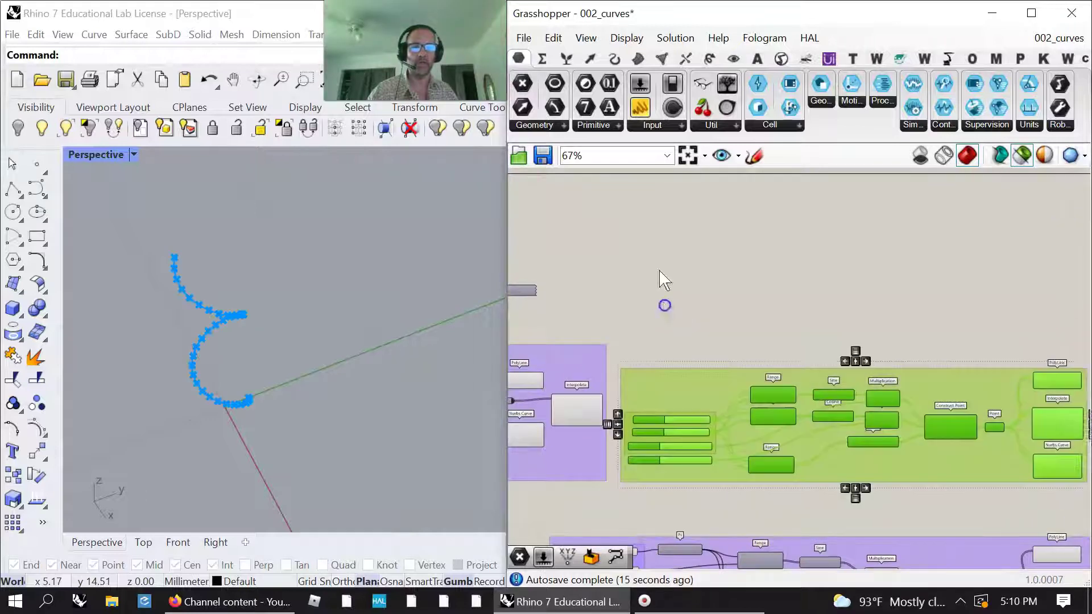
{"action": "right_click_drag", "start_coordinate": [659, 270], "coordinate": [683, 289]}
{"action": "left_click", "coordinate": [718, 332]}
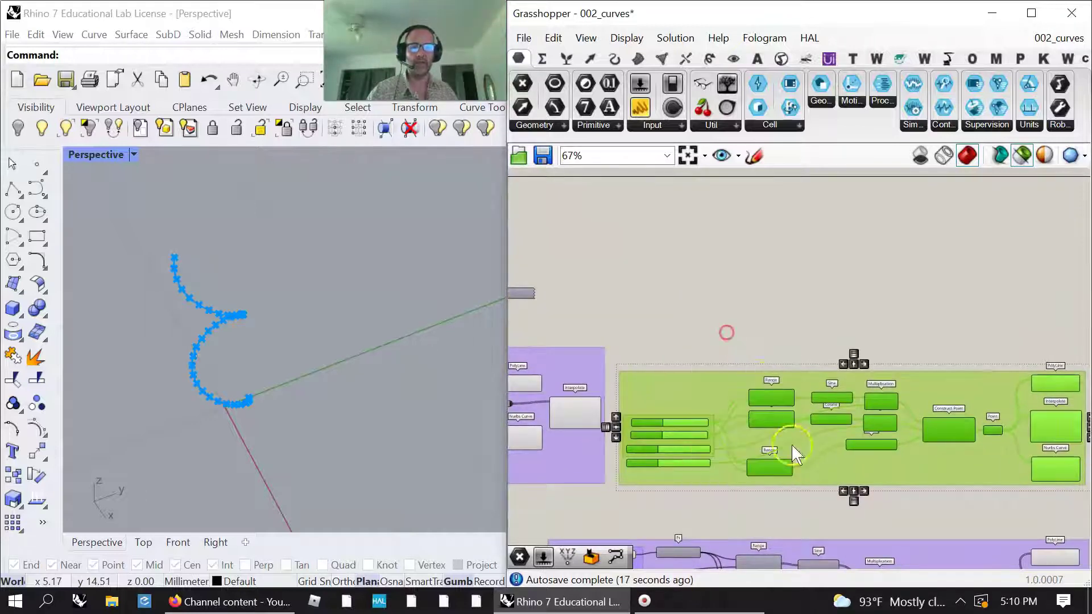
{"action": "right_click_drag", "start_coordinate": [793, 451], "coordinate": [749, 275]}
{"action": "right_click_drag", "start_coordinate": [826, 453], "coordinate": [828, 464]}
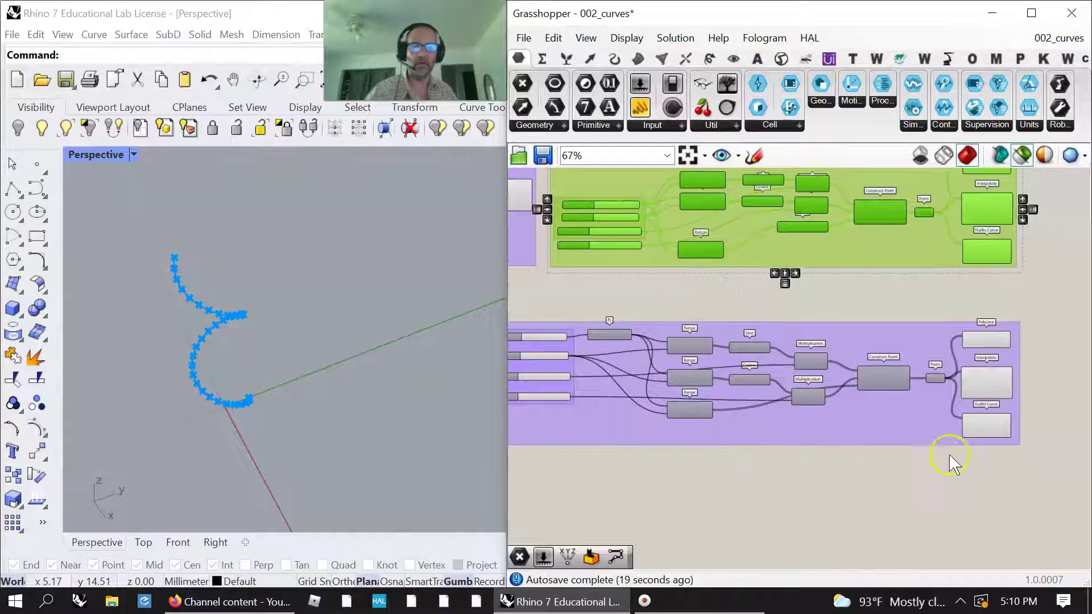
Compare the Nurbs Curve, Interpolate and PolyLine results of the new definition one by one in the Perspective view
{"action": "left_click", "coordinate": [989, 428]}
{"action": "right_click_drag", "start_coordinate": [230, 359], "coordinate": [319, 368]}
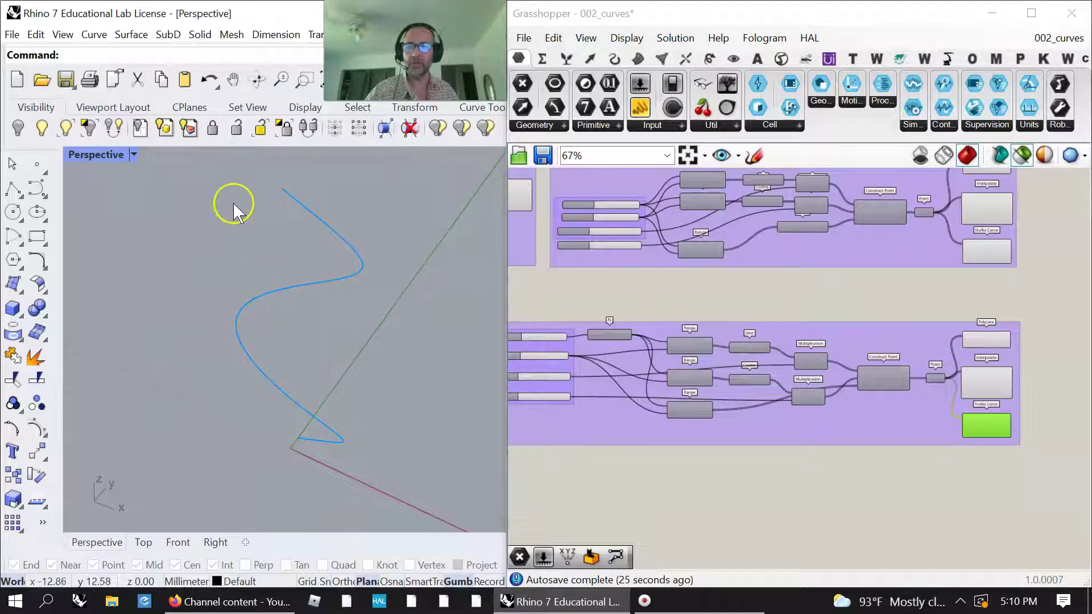
{"action": "double_click", "coordinate": [984, 377]}
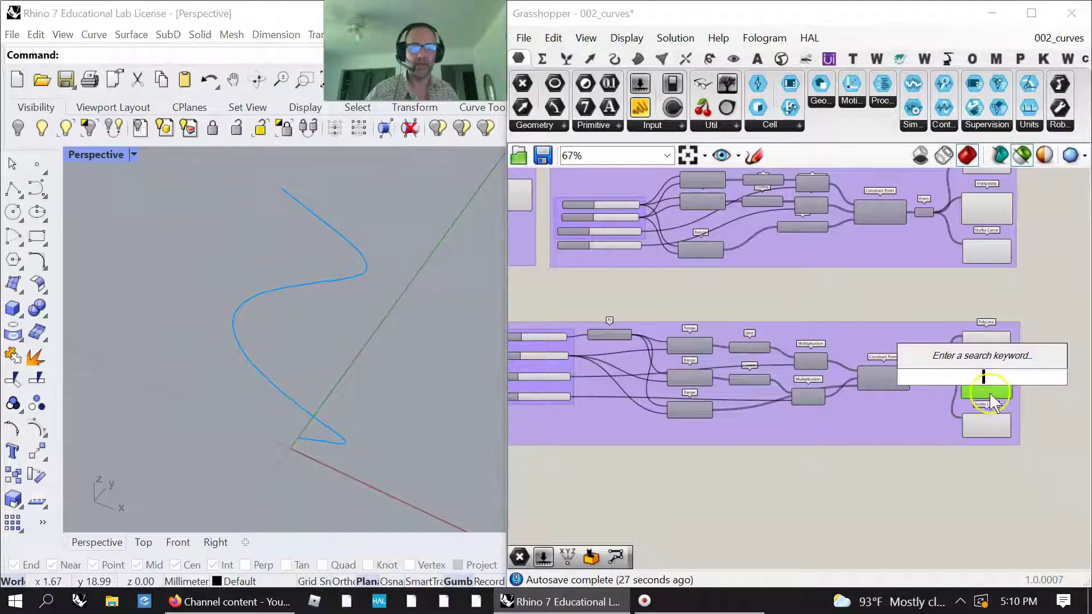
{"action": "left_click", "coordinate": [961, 436]}
{"action": "left_click", "coordinate": [990, 421]}
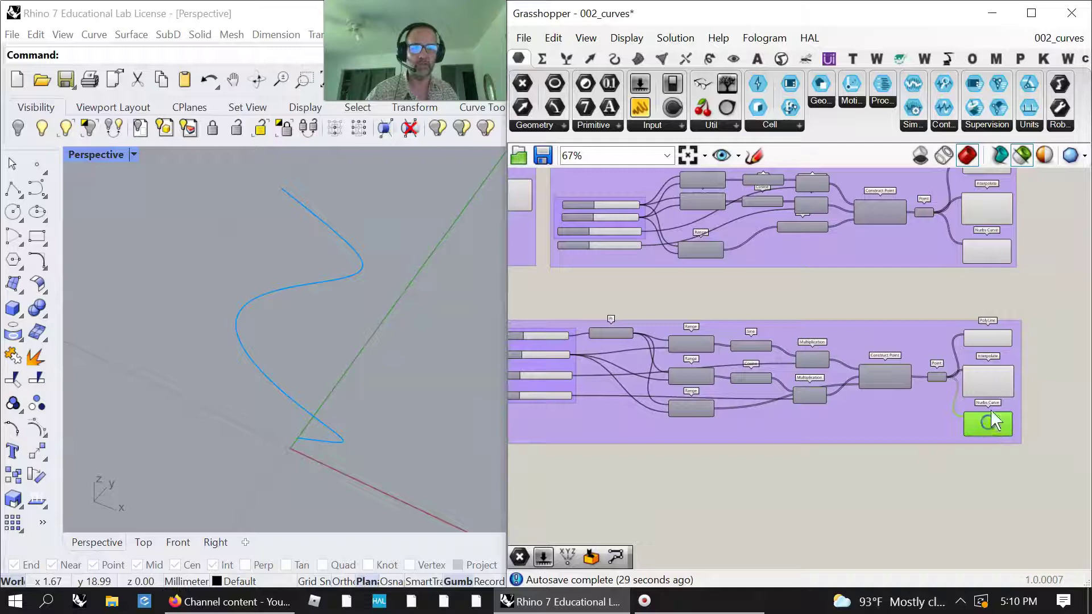
{"action": "left_click", "coordinate": [988, 377]}
{"action": "left_click", "coordinate": [984, 337]}
{"action": "left_click", "coordinate": [294, 337]}
{"action": "left_click", "coordinate": [595, 370]}
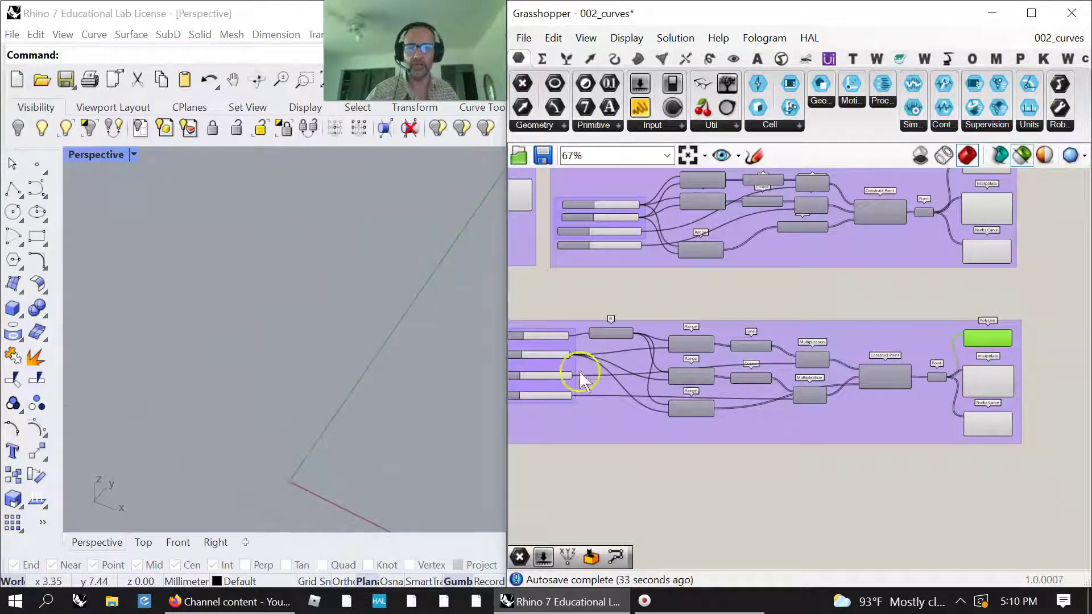
{"action": "left_click", "coordinate": [274, 366]}
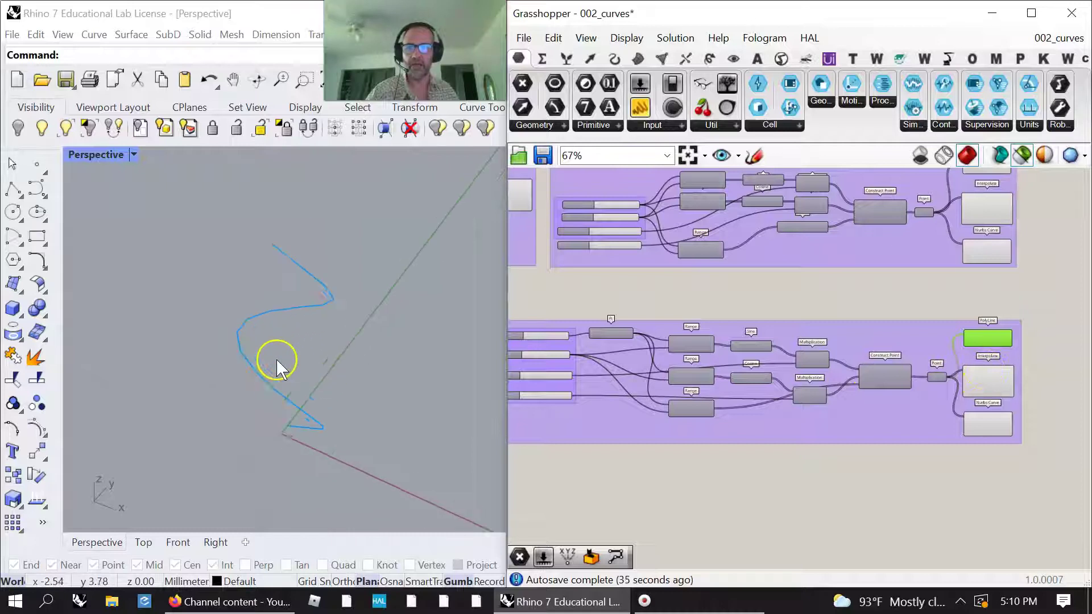
Set the new definition's Steps slider to 14 and its two multiplier sliders to 3.624 and 3.049
{"action": "scroll", "coordinate": [715, 364], "scroll_direction": "up", "scroll_amount": 4}
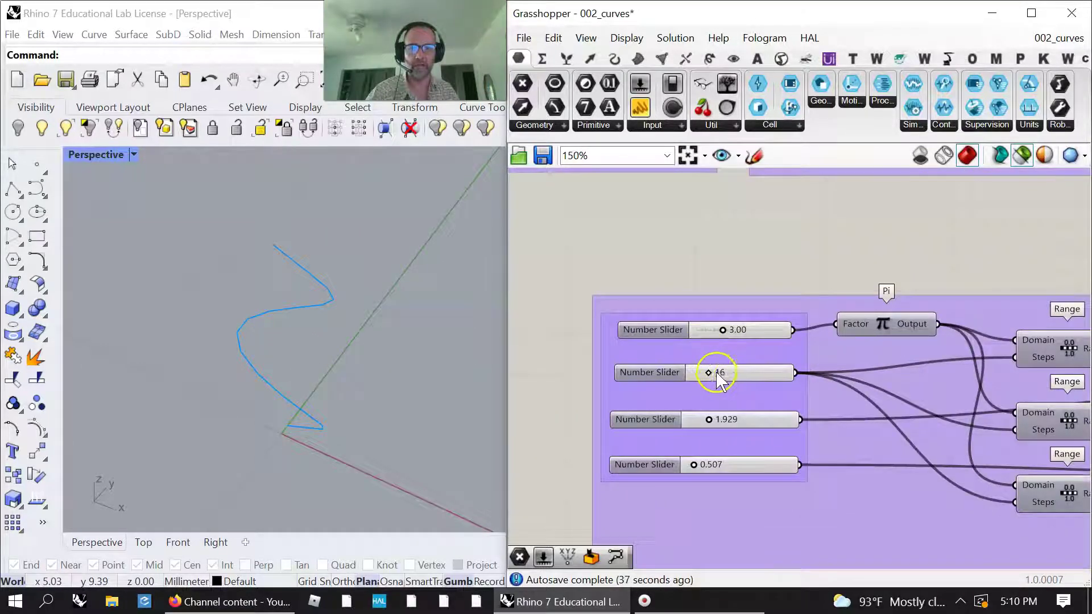
{"action": "mouse_move", "coordinate": [711, 375]}
{"action": "left_mouse_down"}
{"action": "mouse_move", "coordinate": [701, 374]}
{"action": "mouse_move", "coordinate": [731, 371]}
{"action": "mouse_move", "coordinate": [699, 373]}
{"action": "mouse_move", "coordinate": [736, 371]}
{"action": "mouse_move", "coordinate": [700, 374]}
{"action": "mouse_move", "coordinate": [710, 378]}
{"action": "left_mouse_up"}
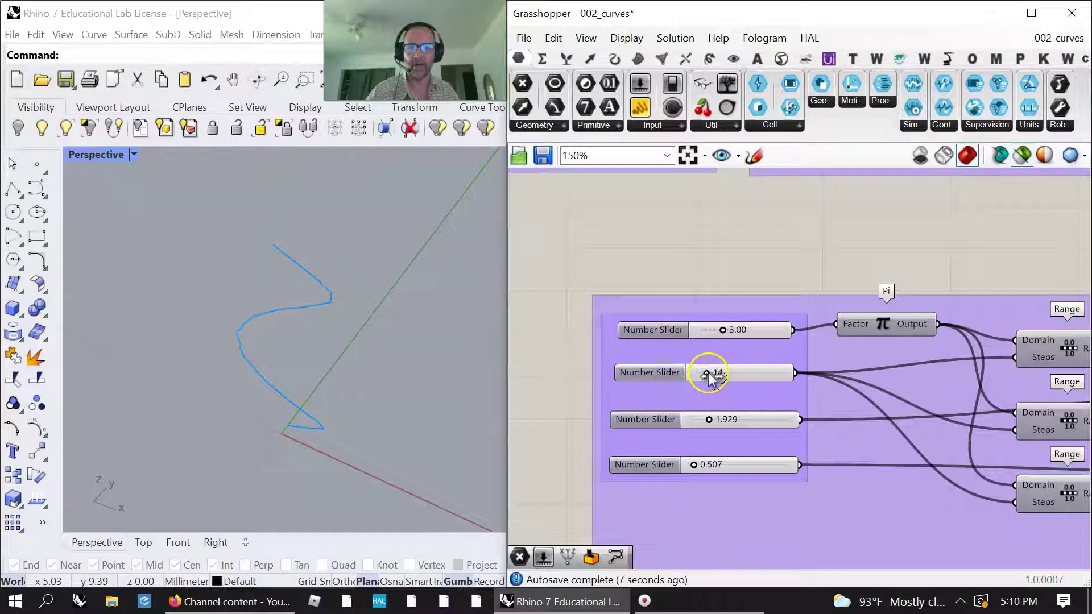
{"action": "mouse_move", "coordinate": [710, 424]}
{"action": "left_mouse_down"}
{"action": "mouse_move", "coordinate": [742, 421]}
{"action": "mouse_move", "coordinate": [729, 423]}
{"action": "left_mouse_up"}
{"action": "left_click_drag", "start_coordinate": [697, 467], "coordinate": [721, 464]}
Highlight the new PolyLine, Interpolate and Nurbs Curve components together and examine how their curves differ up close
{"action": "scroll", "coordinate": [784, 461], "scroll_direction": "down", "scroll_amount": 5}
{"action": "right_click_drag", "start_coordinate": [858, 446], "coordinate": [780, 391]}
{"action": "left_click_drag", "start_coordinate": [1025, 458], "coordinate": [974, 325]}
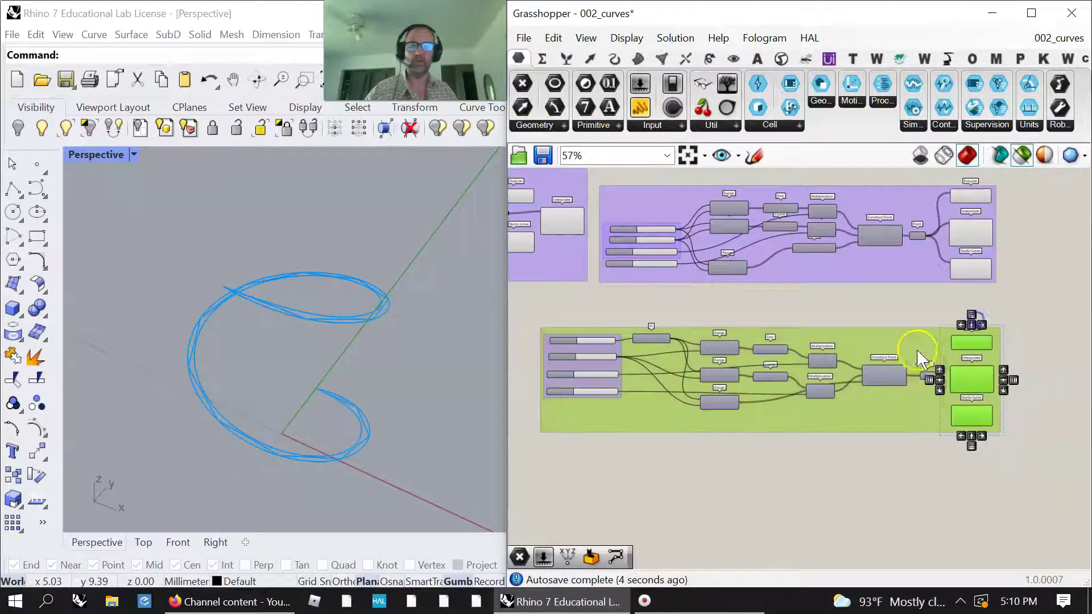
{"action": "scroll", "coordinate": [313, 319], "scroll_direction": "up", "scroll_amount": 6}
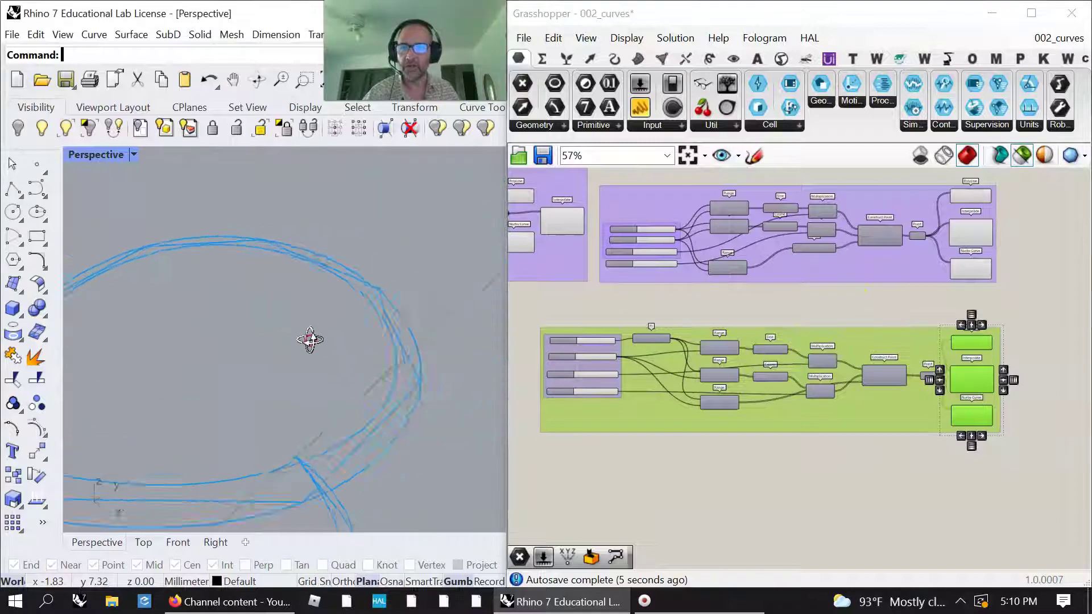
{"action": "scroll", "coordinate": [300, 344], "scroll_direction": "down", "scroll_amount": 6}
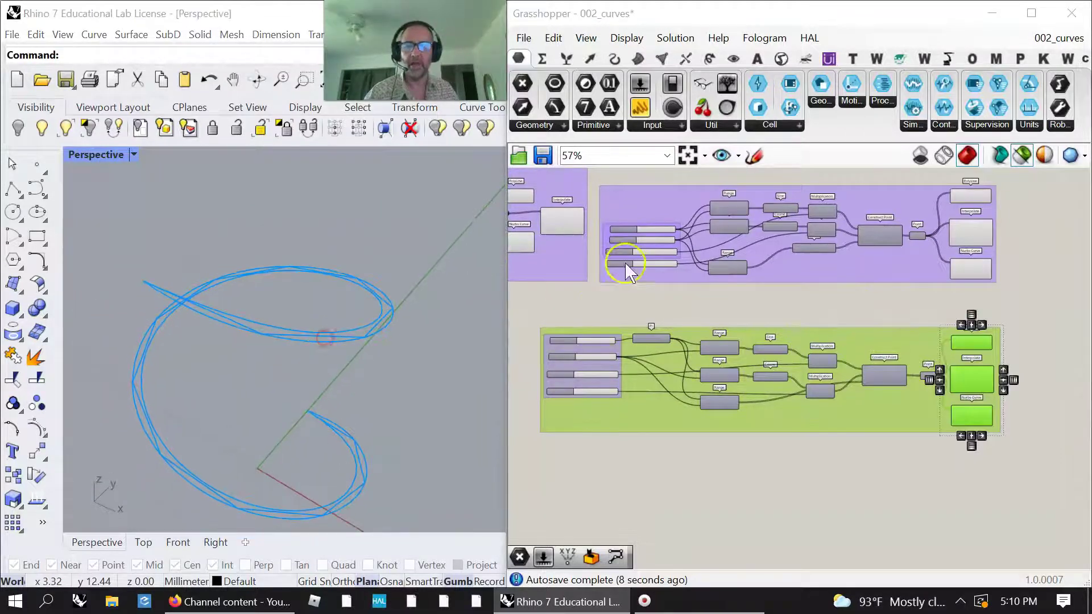
Show the hidden Rhino curves and move the tall polyline's upper vertex along the Y axis
{"action": "right_click_drag", "start_coordinate": [629, 268], "coordinate": [1017, 327]}
{"action": "left_click", "coordinate": [950, 265]}
{"action": "scroll", "coordinate": [369, 364], "scroll_direction": "down", "scroll_amount": 4}
{"action": "right_click_drag", "start_coordinate": [598, 427], "coordinate": [770, 408]}
{"action": "left_click", "coordinate": [41, 128]}
{"action": "right_click_drag", "start_coordinate": [332, 341], "coordinate": [313, 276]}
{"action": "left_click", "coordinate": [317, 263]}
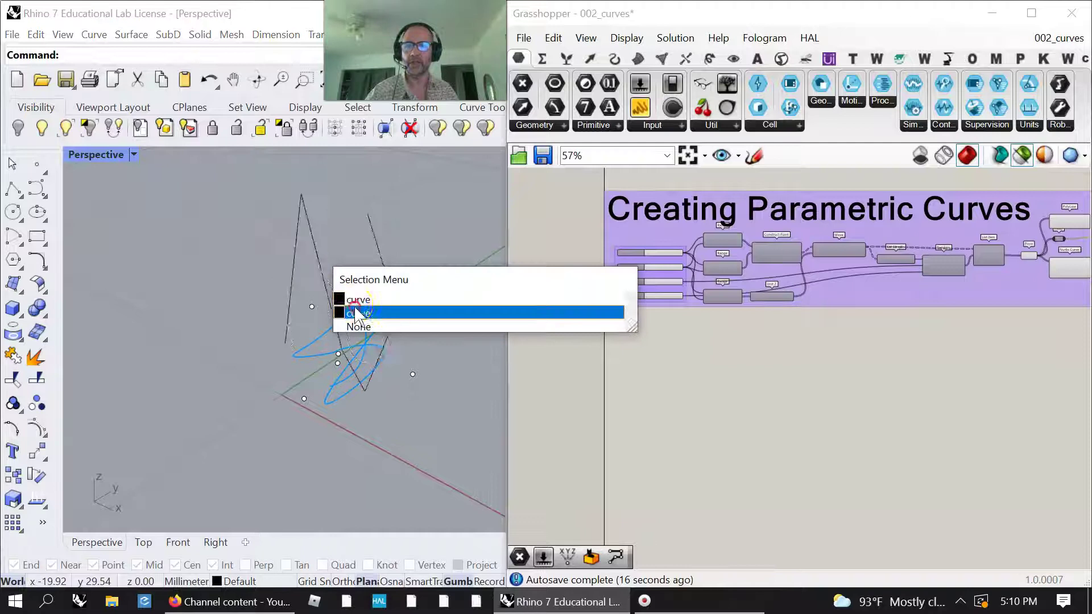
{"action": "left_click", "coordinate": [338, 298]}
{"action": "left_click", "coordinate": [301, 194]}
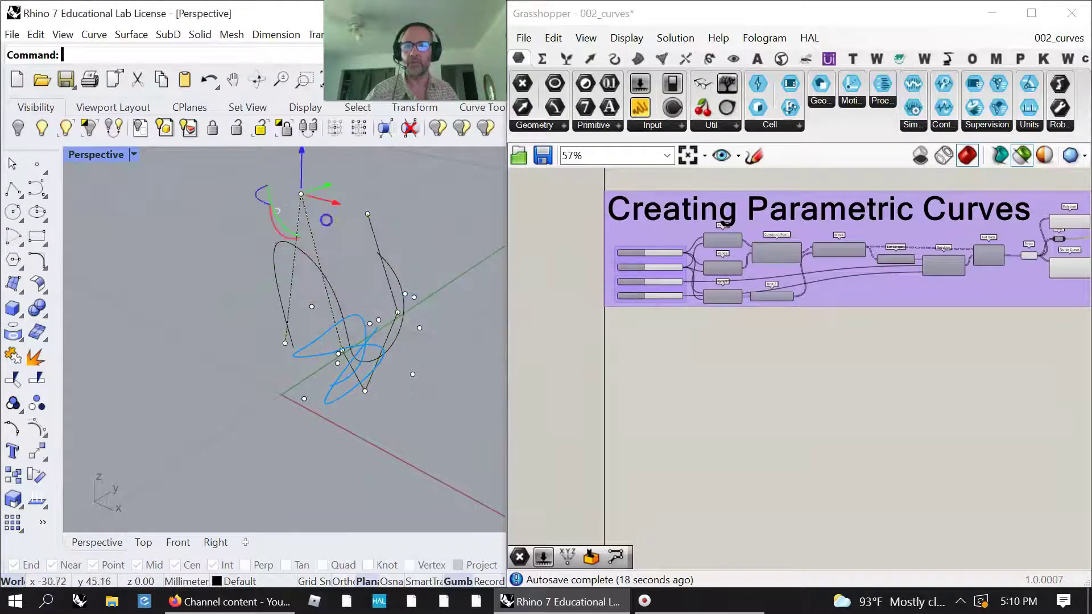
{"action": "left_click_drag", "start_coordinate": [327, 182], "coordinate": [253, 234]}
{"action": "left_click", "coordinate": [190, 377]}
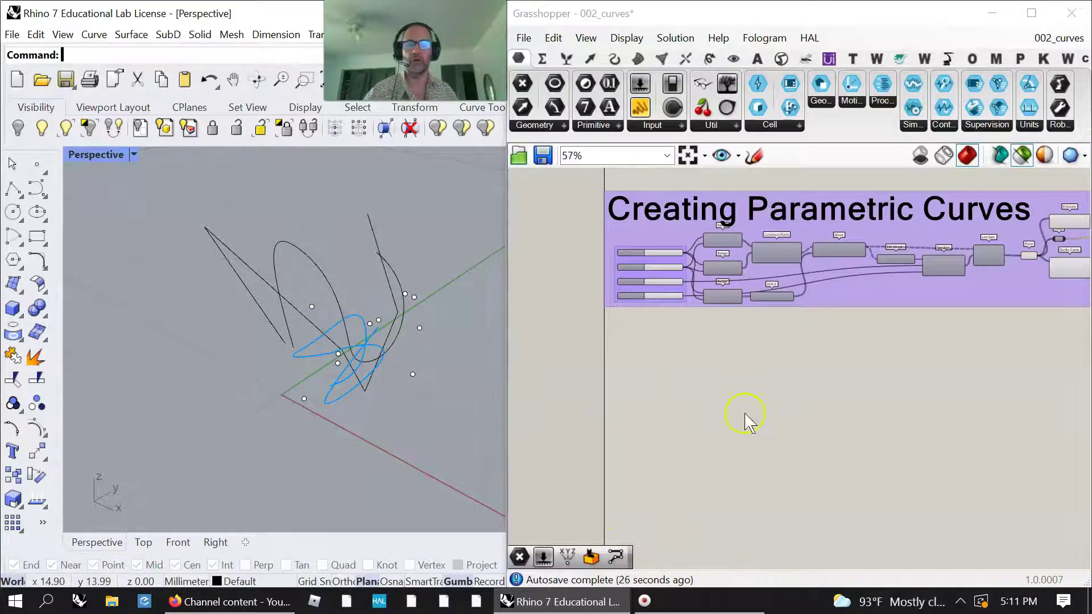
{"action": "scroll", "coordinate": [765, 424], "scroll_direction": "down", "scroll_amount": 2}
{"action": "right_click_drag", "start_coordinate": [797, 410], "coordinate": [630, 415]}
{"action": "scroll", "coordinate": [732, 375], "scroll_direction": "up", "scroll_amount": 4}
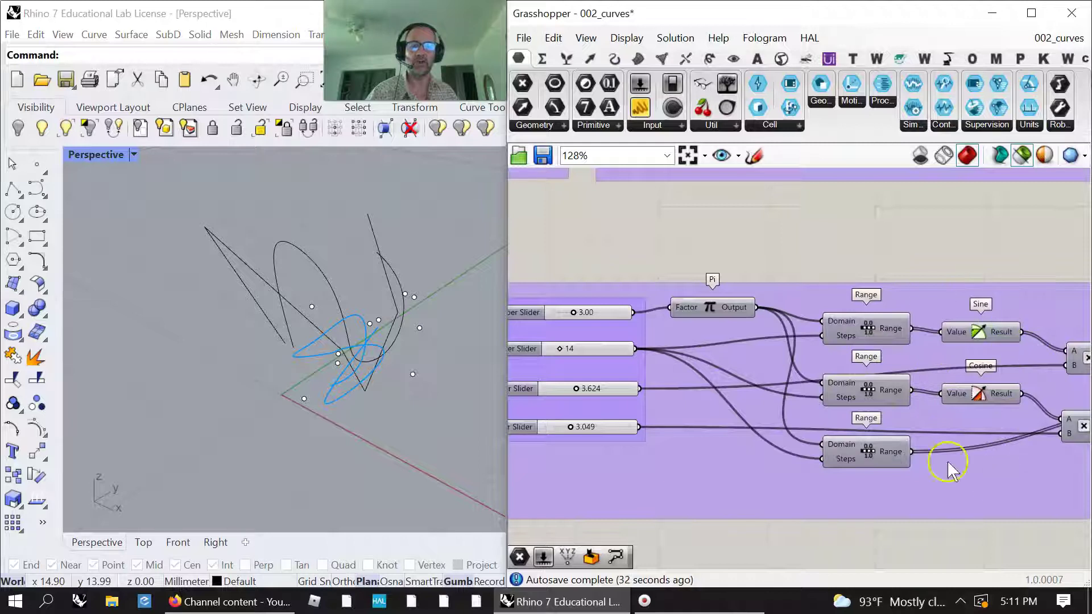
{"action": "left_click", "coordinate": [543, 59]}
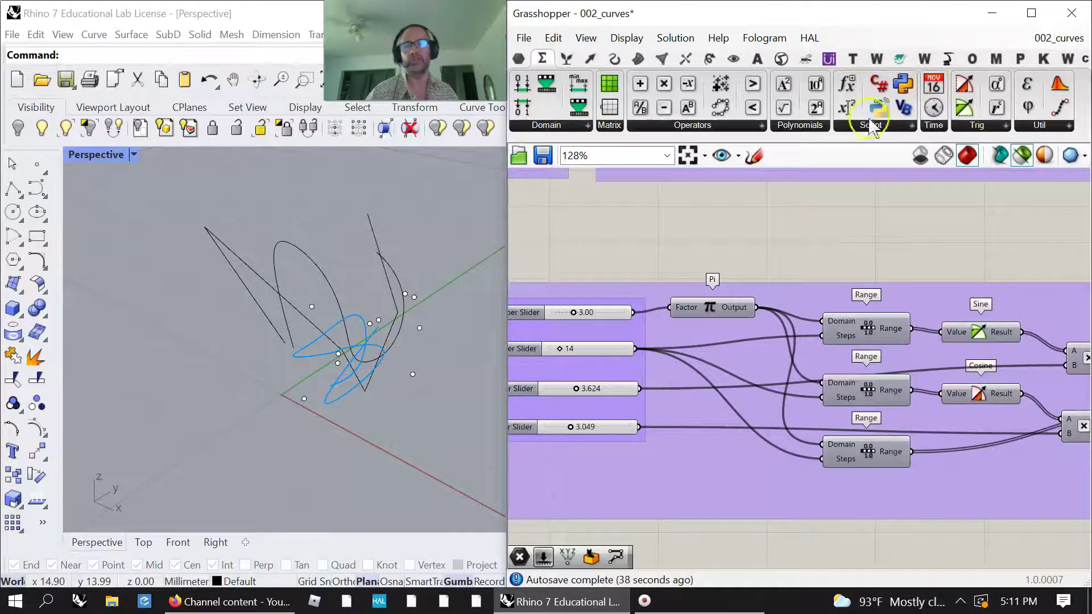
{"action": "scroll", "coordinate": [737, 233], "scroll_direction": "down", "scroll_amount": 2}
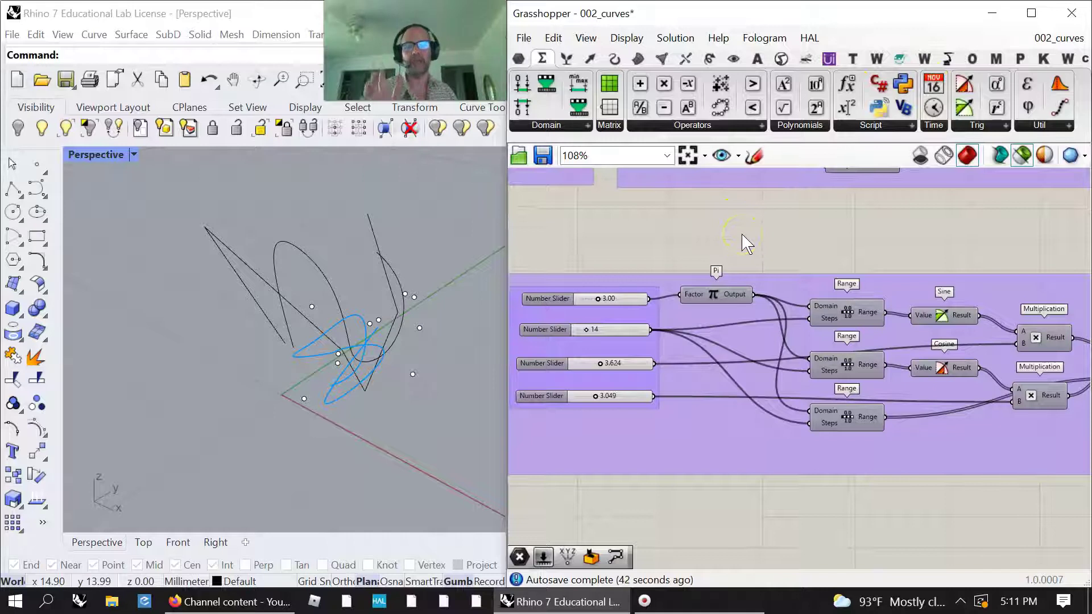
Move the lower definition group so its right edge lines up with the Sine/Cosine group above it
{"action": "scroll", "coordinate": [744, 244], "scroll_direction": "down", "scroll_amount": 1}
{"action": "right_click_drag", "start_coordinate": [744, 238], "coordinate": [683, 226]}
{"action": "scroll", "coordinate": [685, 230], "scroll_direction": "down", "scroll_amount": 4}
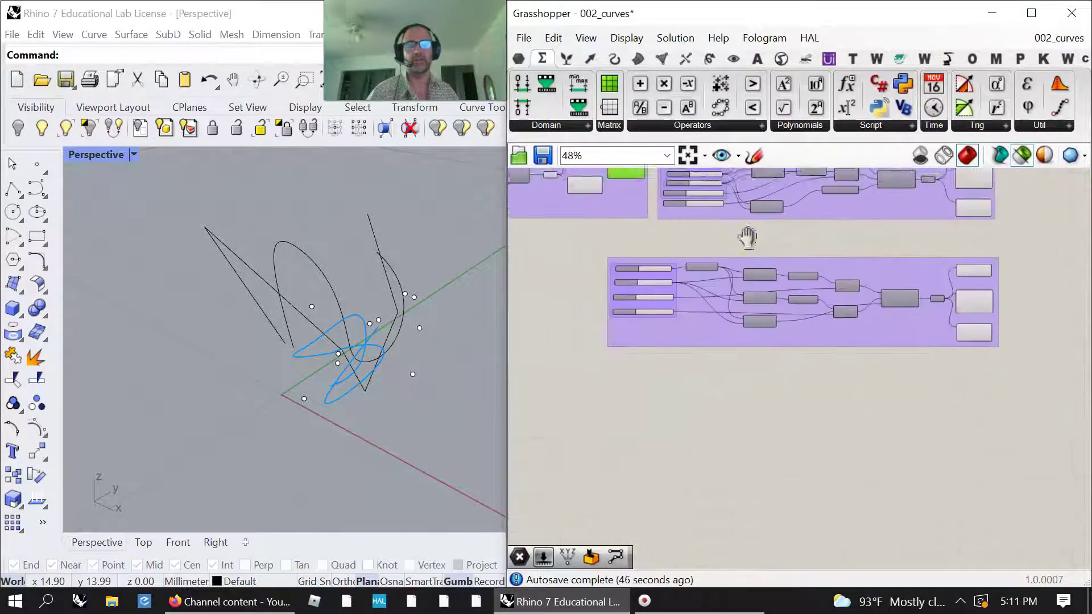
{"action": "right_click_drag", "start_coordinate": [746, 237], "coordinate": [792, 319]}
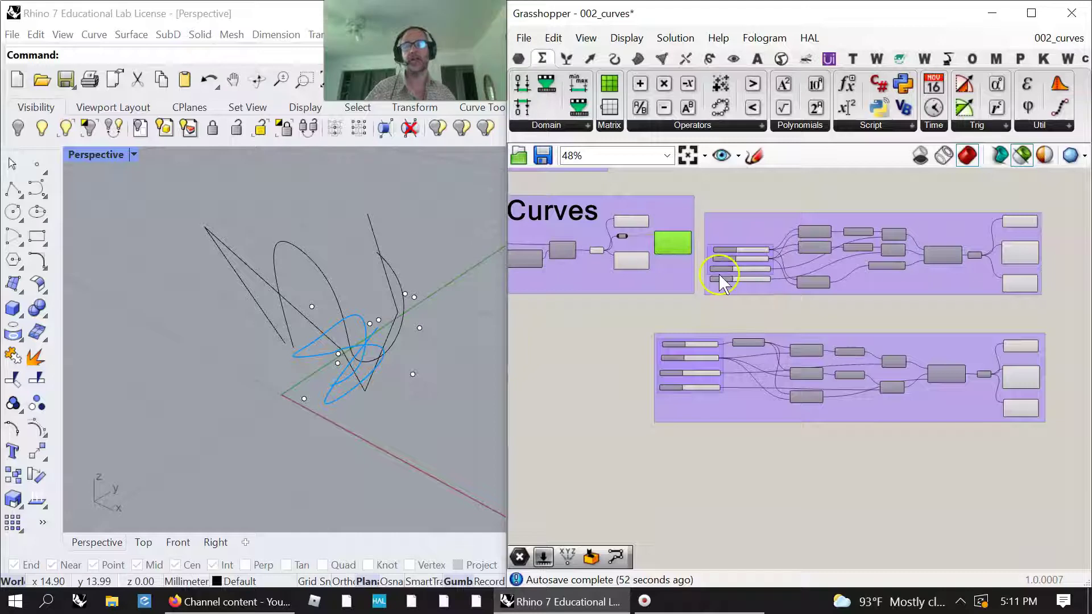
{"action": "left_click_drag", "start_coordinate": [855, 412], "coordinate": [843, 403]}
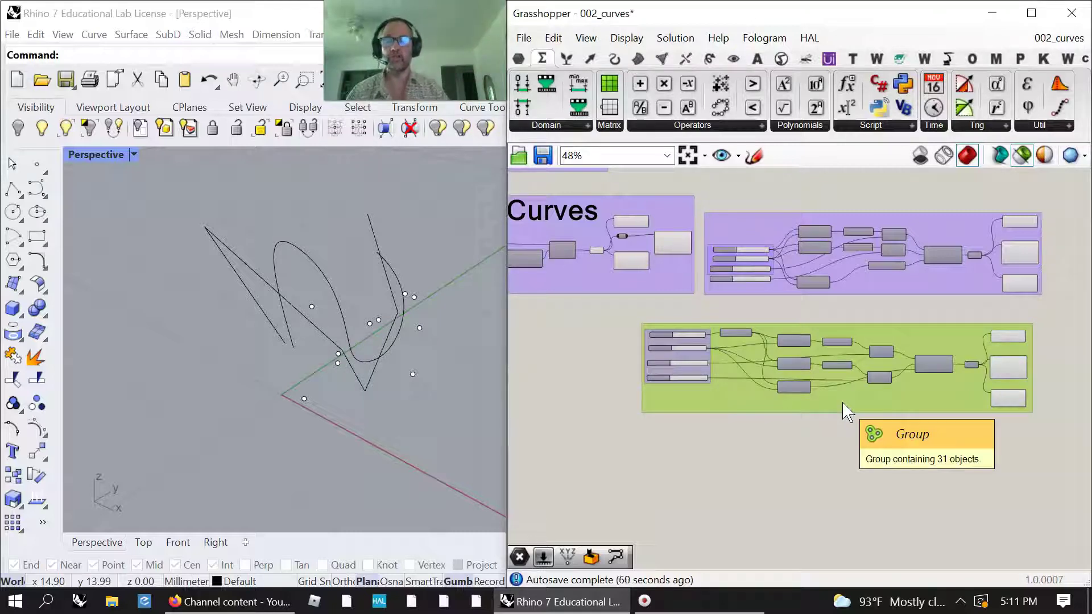
{"action": "left_click", "coordinate": [458, 407]}
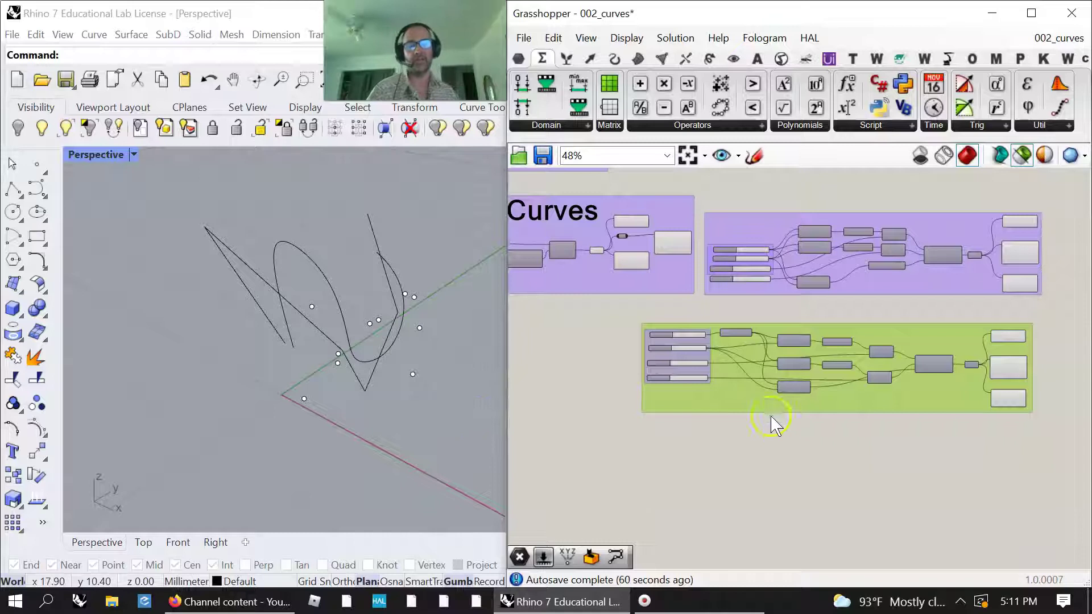
{"action": "left_click_drag", "start_coordinate": [773, 404], "coordinate": [781, 402]}
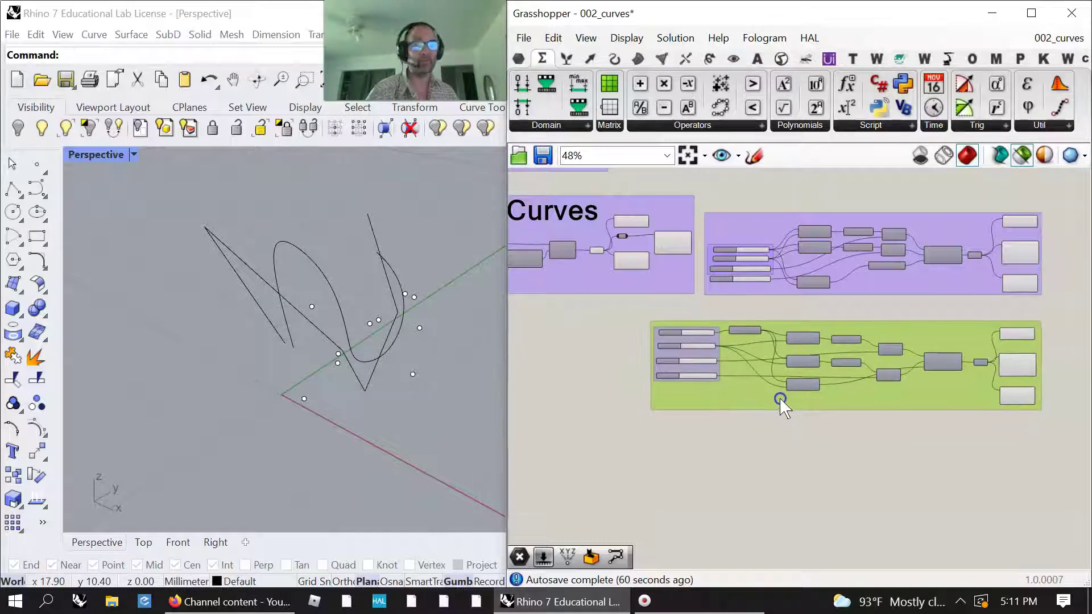
Delete the lower definition group from the canvas and save the 002_curves definition
{"action": "right_click_drag", "start_coordinate": [726, 442], "coordinate": [766, 456]}
{"action": "scroll", "coordinate": [766, 460], "scroll_direction": "down", "scroll_amount": 2}
{"action": "right_click_drag", "start_coordinate": [747, 494], "coordinate": [810, 494]}
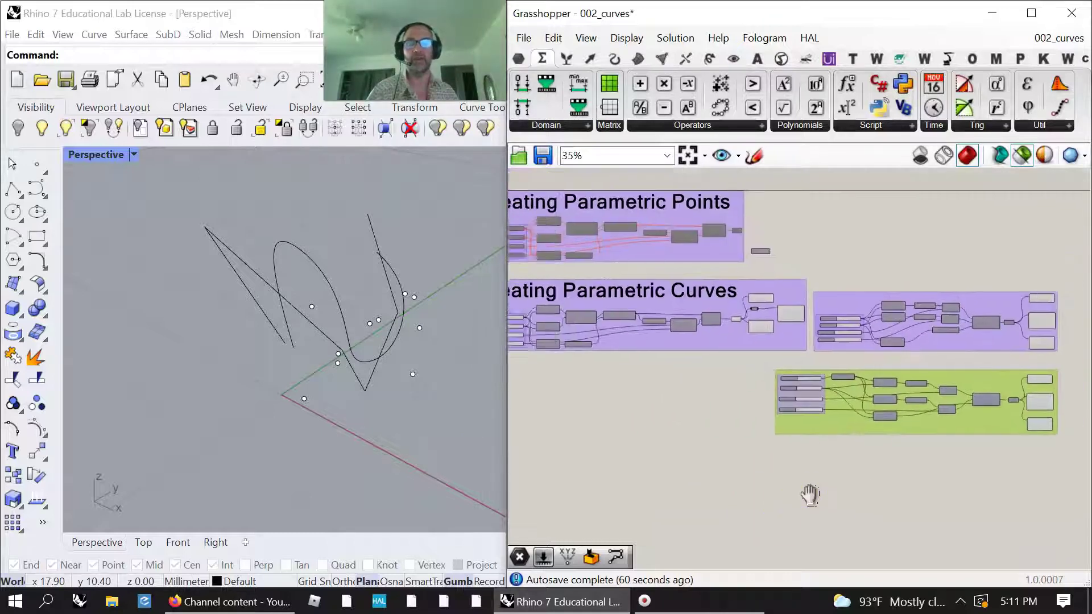
{"action": "right_click_drag", "start_coordinate": [677, 472], "coordinate": [658, 419]}
{"action": "scroll", "coordinate": [727, 461], "scroll_direction": "down", "scroll_amount": 2}
{"action": "left_click_drag", "start_coordinate": [989, 426], "coordinate": [752, 364]}
{"action": "key", "text": "Delete"}
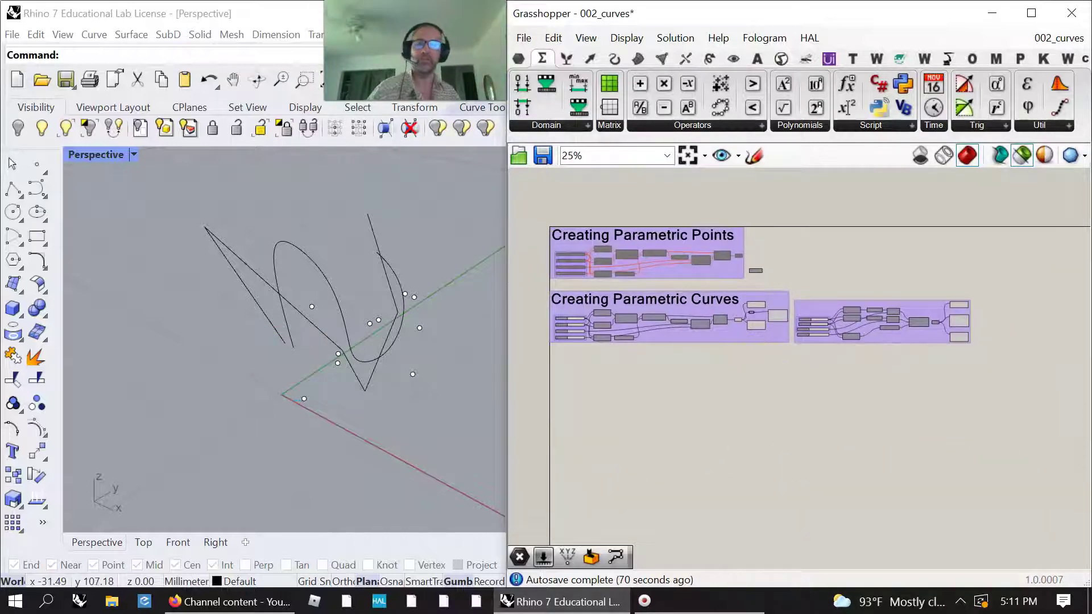
{"action": "left_click", "coordinate": [524, 38]}
{"action": "left_click", "coordinate": [574, 130]}
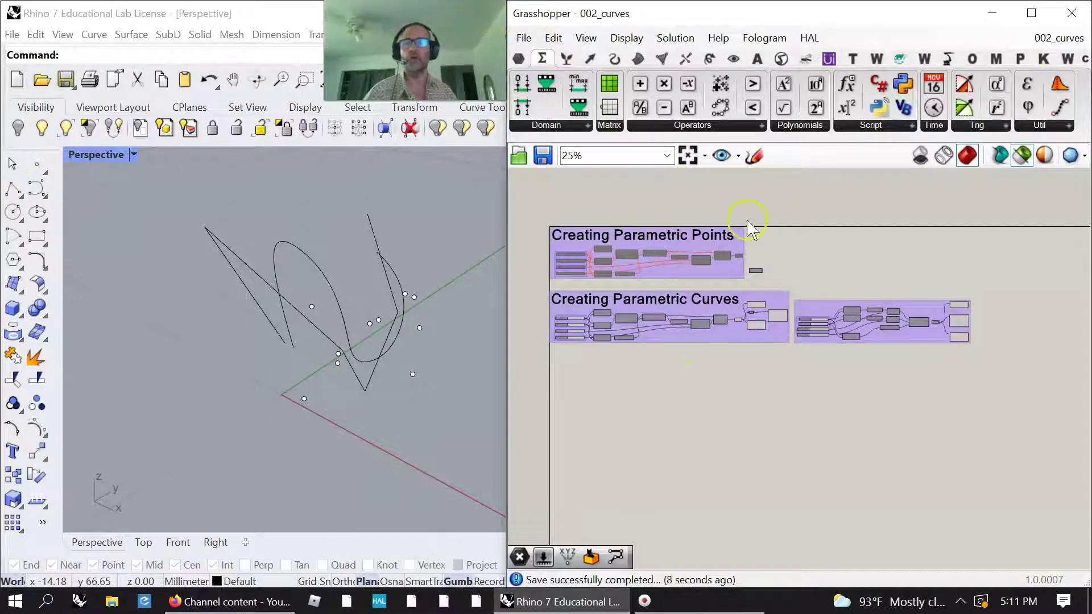
Hide all the Rhino geometry, and enable all Grasshopper components with their preview turned on
{"action": "left_click_drag", "start_coordinate": [446, 446], "coordinate": [147, 195]}
{"action": "left_click", "coordinate": [19, 128]}
{"action": "left_click_drag", "start_coordinate": [1007, 415], "coordinate": [551, 211]}
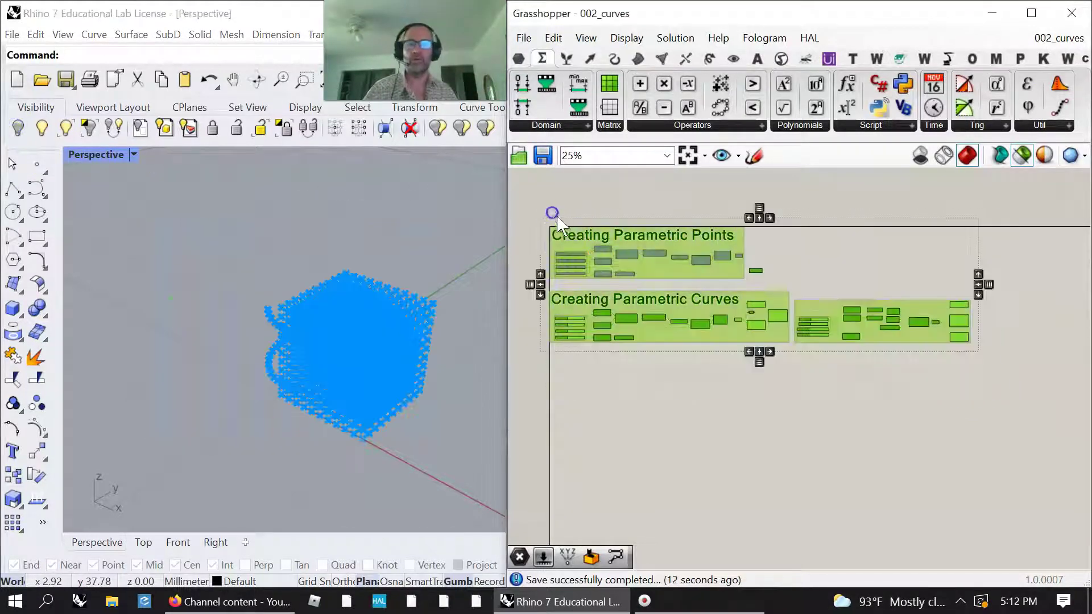
{"action": "right_click", "coordinate": [615, 195]}
{"action": "left_click", "coordinate": [659, 237]}
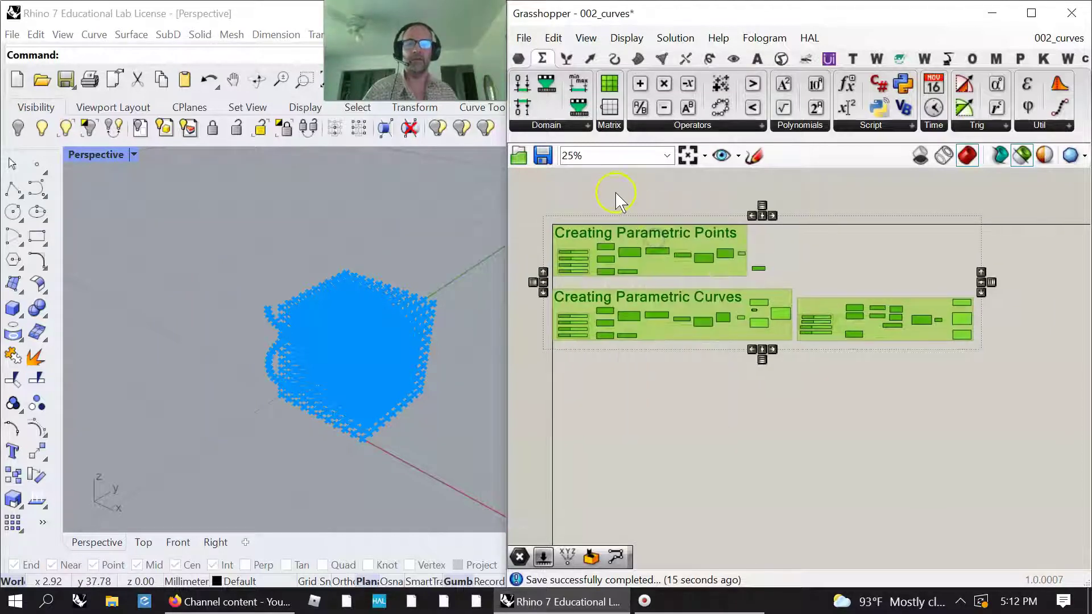
{"action": "right_click", "coordinate": [622, 200]}
{"action": "left_click", "coordinate": [640, 199]}
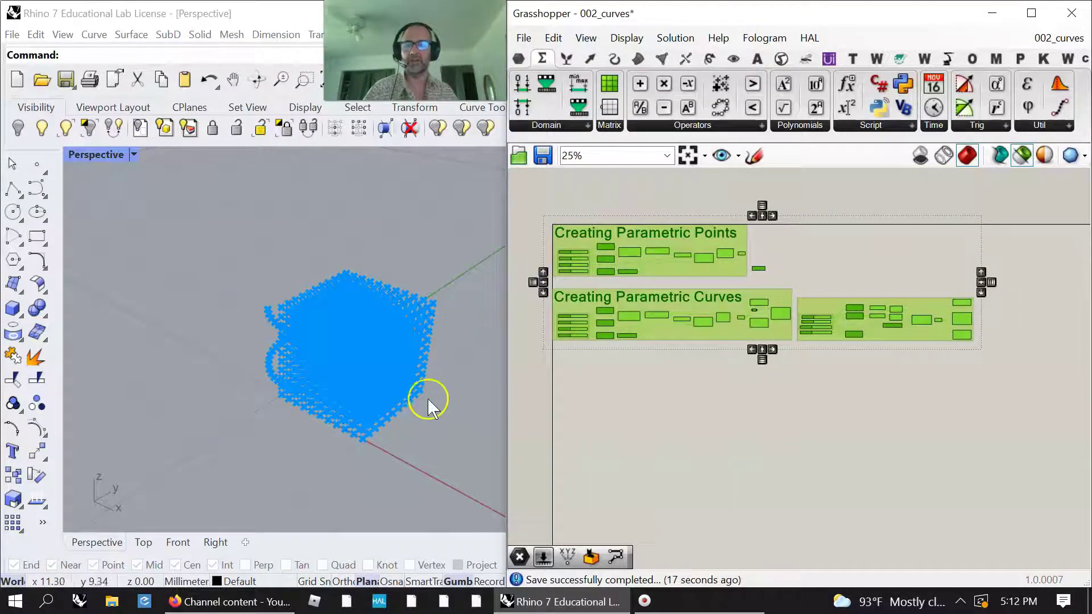
Highlight the output curve components of the Sine/Cosine definition and stop limiting the preview to selected objects
{"action": "scroll", "coordinate": [428, 398], "scroll_direction": "up", "scroll_amount": 3}
{"action": "scroll", "coordinate": [365, 378], "scroll_direction": "up", "scroll_amount": 5}
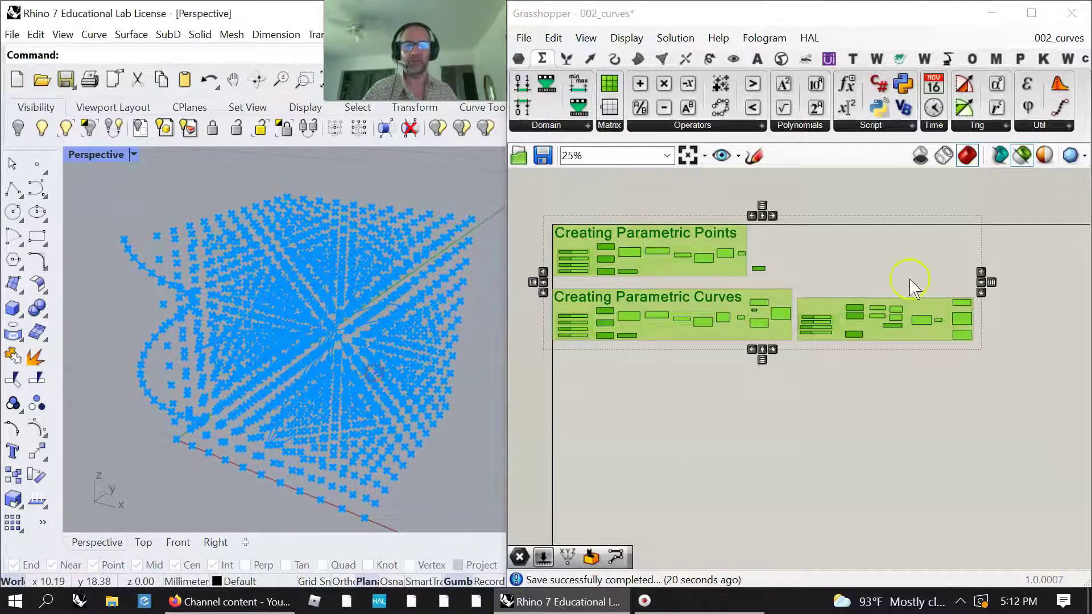
{"action": "scroll", "coordinate": [755, 395], "scroll_direction": "down", "scroll_amount": 1}
{"action": "left_click", "coordinate": [745, 417]}
{"action": "left_click_drag", "start_coordinate": [963, 386], "coordinate": [916, 293]}
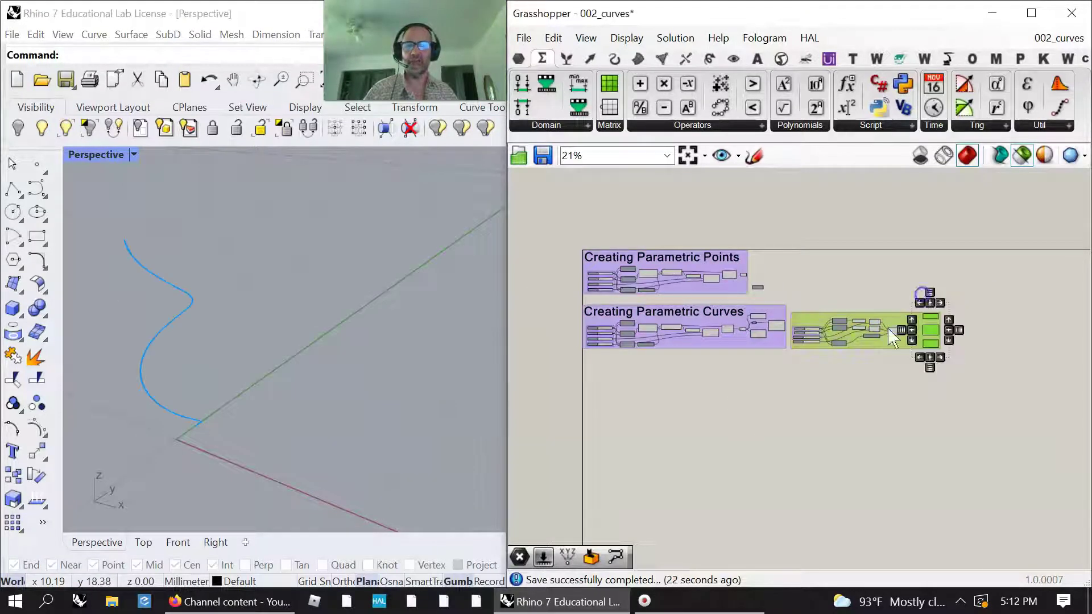
{"action": "left_click", "coordinate": [1027, 161]}
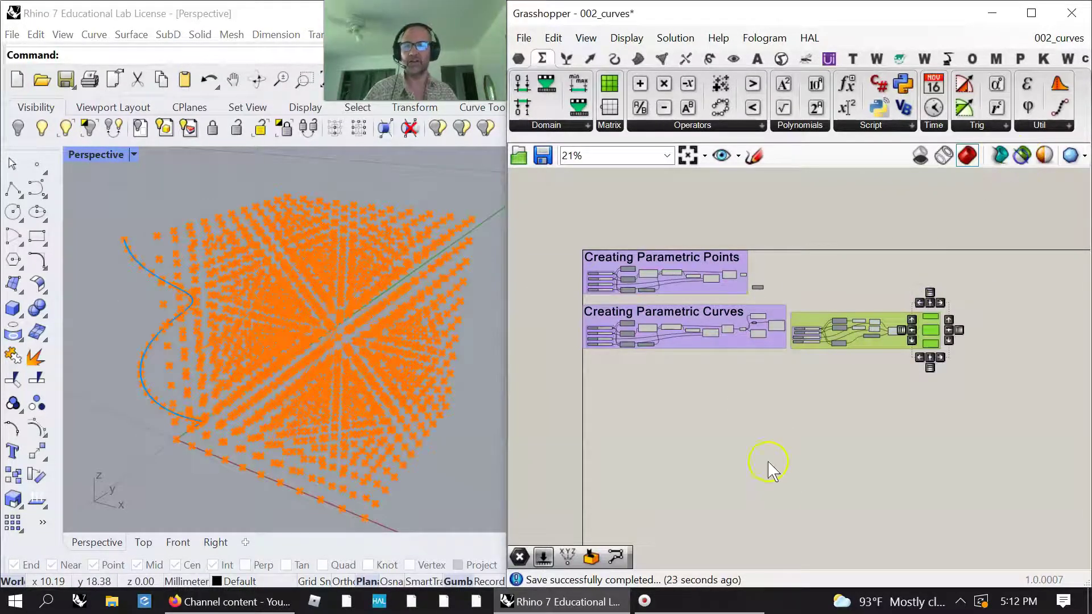
Highlight the output components and the input sections of the two curve definitions in turn
{"action": "left_click_drag", "start_coordinate": [790, 394], "coordinate": [739, 303]}
{"action": "left_click_drag", "start_coordinate": [731, 420], "coordinate": [662, 324]}
{"action": "left_click_drag", "start_coordinate": [682, 402], "coordinate": [623, 350]}
{"action": "left_click_drag", "start_coordinate": [811, 392], "coordinate": [750, 284]}
{"action": "left_click", "coordinate": [934, 384]}
{"action": "left_click_drag", "start_coordinate": [882, 297], "coordinate": [829, 414]}
{"action": "right_click_drag", "start_coordinate": [781, 428], "coordinate": [760, 436]}
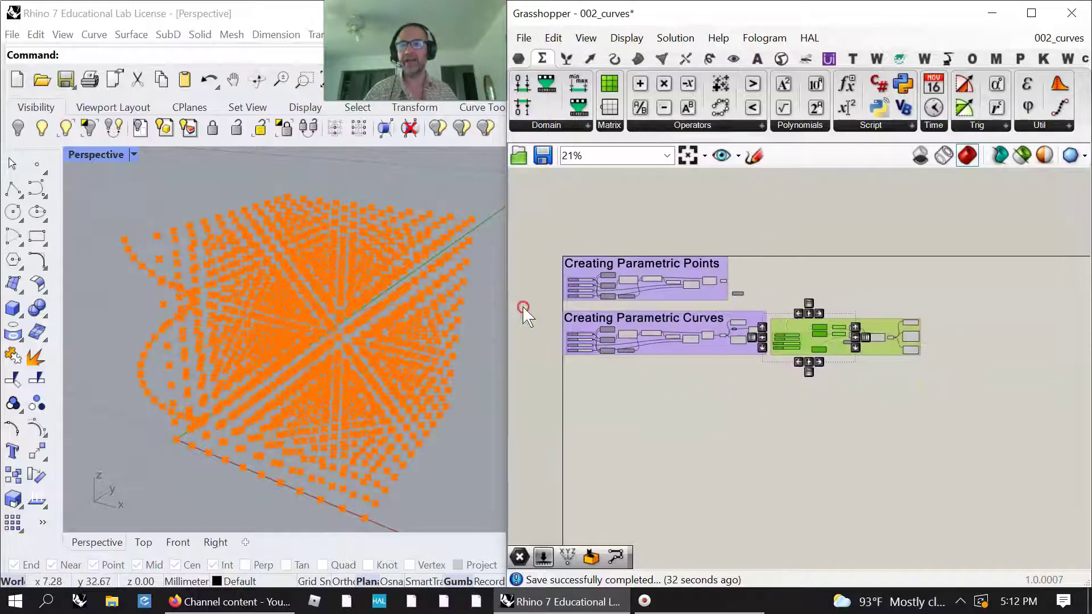
Enlarge Rhino's command history to look back through earlier entries, and restore the side-by-side window layout
{"action": "left_click_drag", "start_coordinate": [108, 54], "coordinate": [136, 142]}
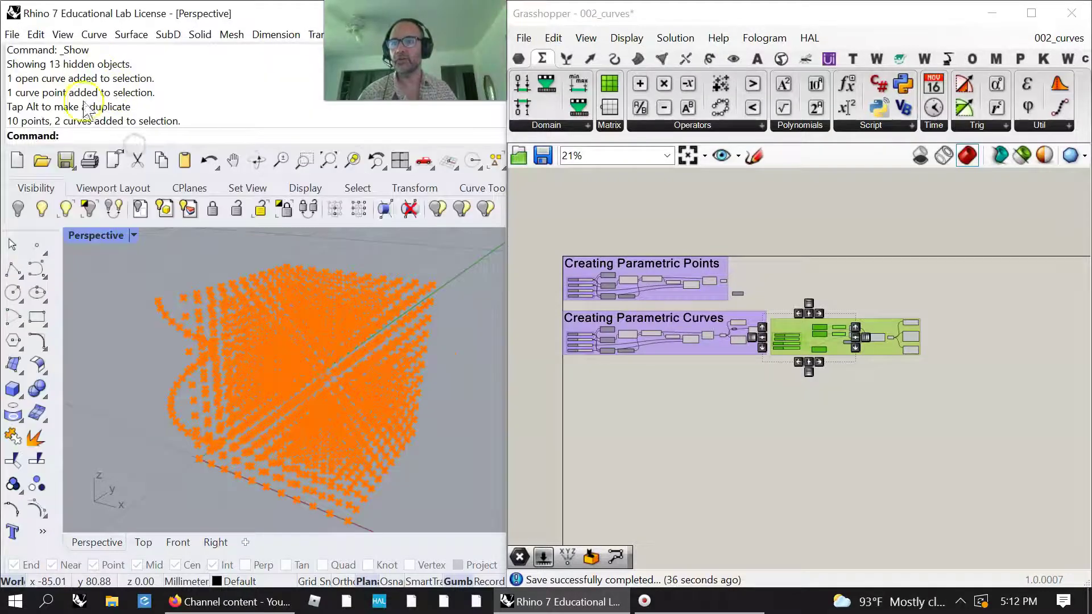
{"action": "left_click", "coordinate": [507, 170]}
{"action": "left_click_drag", "start_coordinate": [507, 170], "coordinate": [552, 170]}
{"action": "mouse_move", "coordinate": [538, 85]}
{"action": "left_mouse_down"}
{"action": "mouse_move", "coordinate": [534, 71]}
{"action": "mouse_move", "coordinate": [541, 117]}
{"action": "mouse_move", "coordinate": [537, 65]}
{"action": "left_mouse_up"}
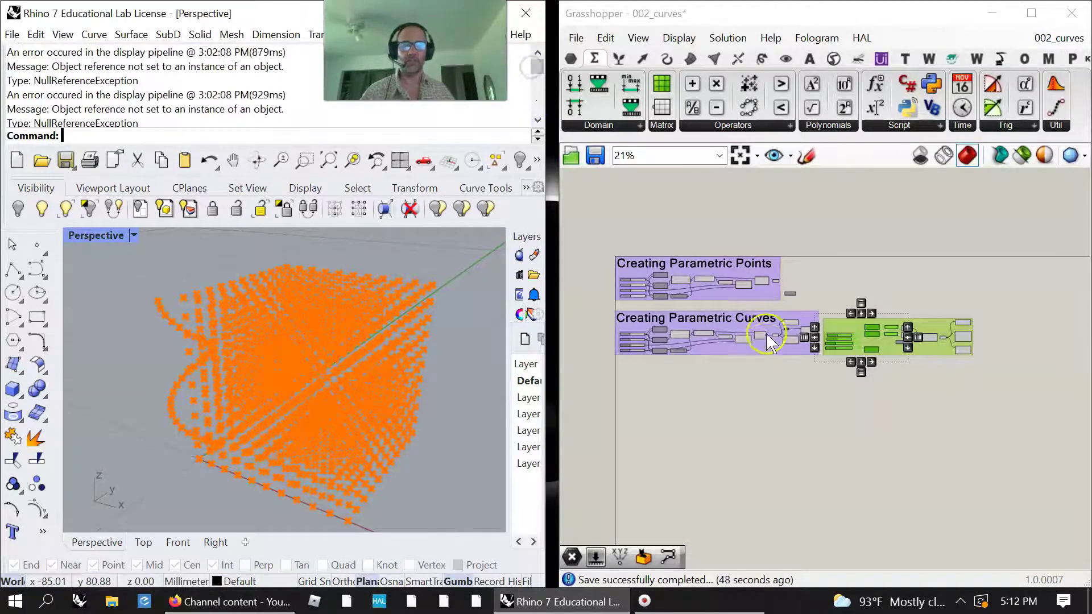
{"action": "left_click_drag", "start_coordinate": [560, 372], "coordinate": [508, 363]}
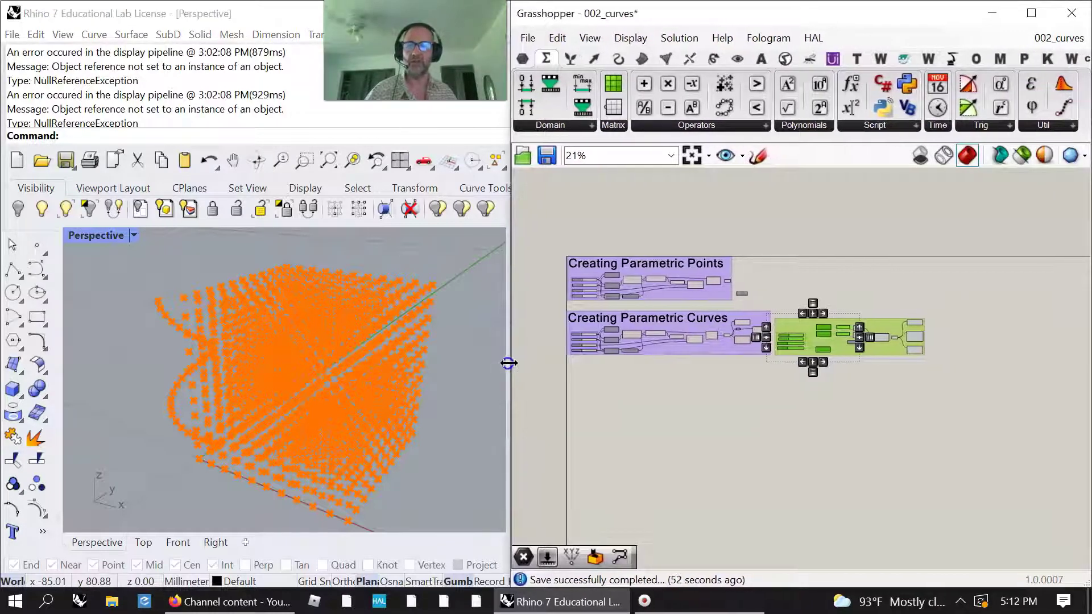